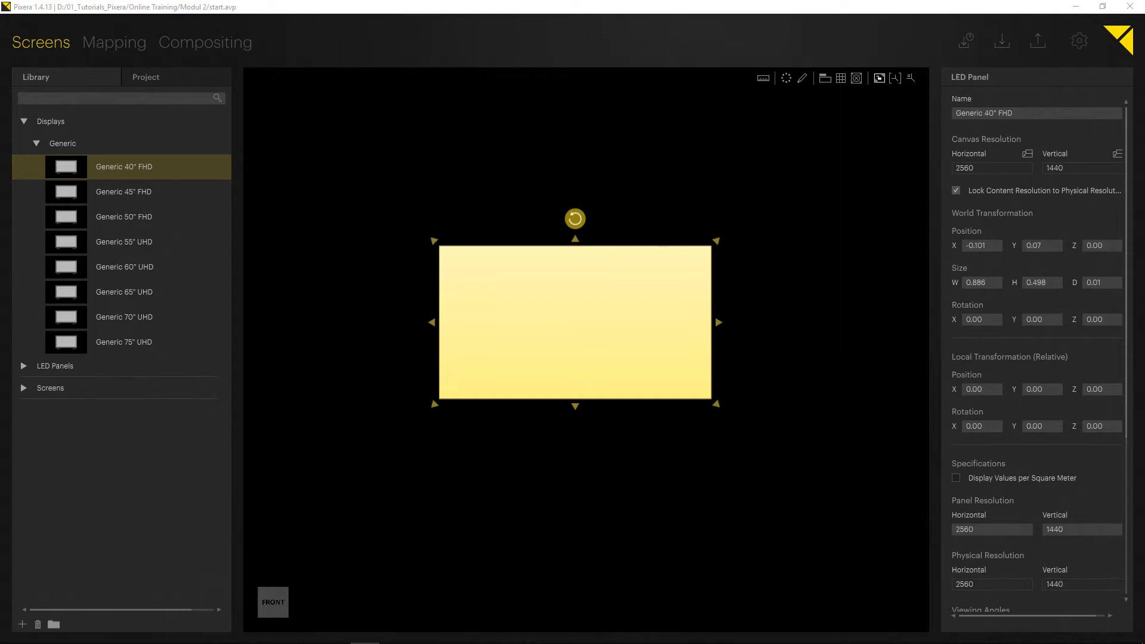
- Set the Generic 40" FHD display's panel resolution to 1920 × 1080 and reposition the display at about X -0.116, Y 0.081
left_click_drag(601, 313, 614, 313)
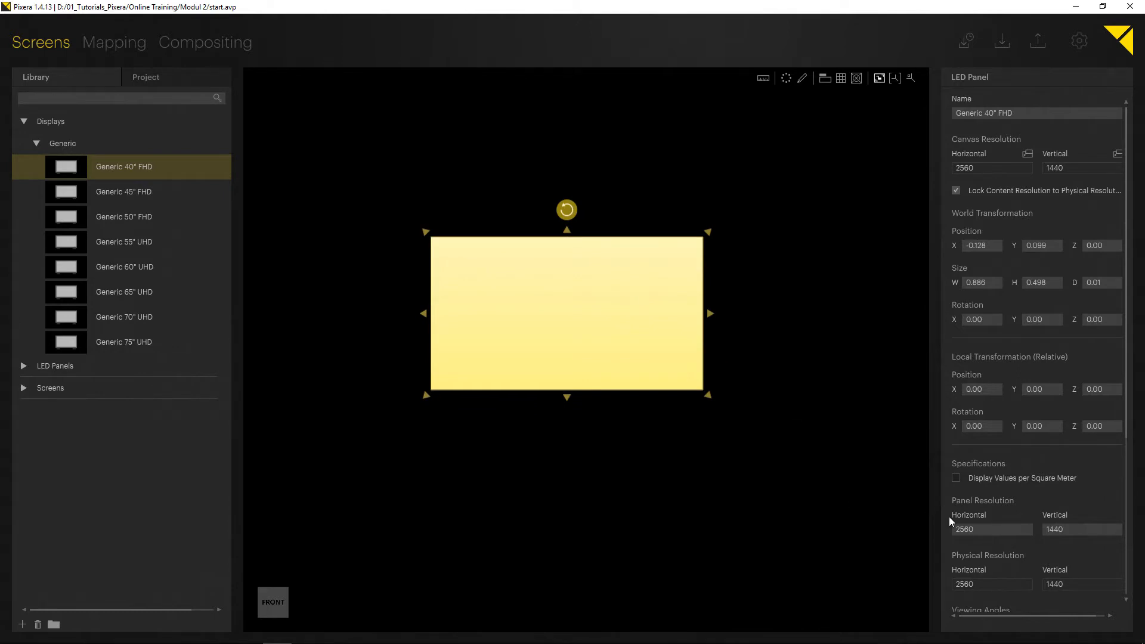
left_click(968, 527)
type("1920")
left_click(1056, 533)
type("1")
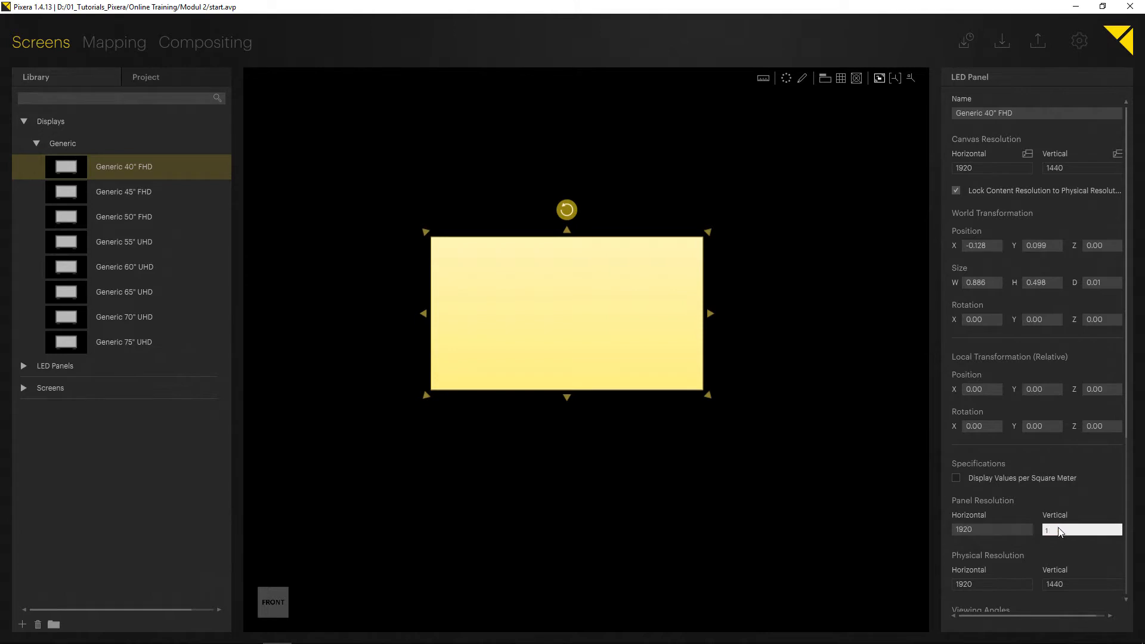
type("080")
key("Return")
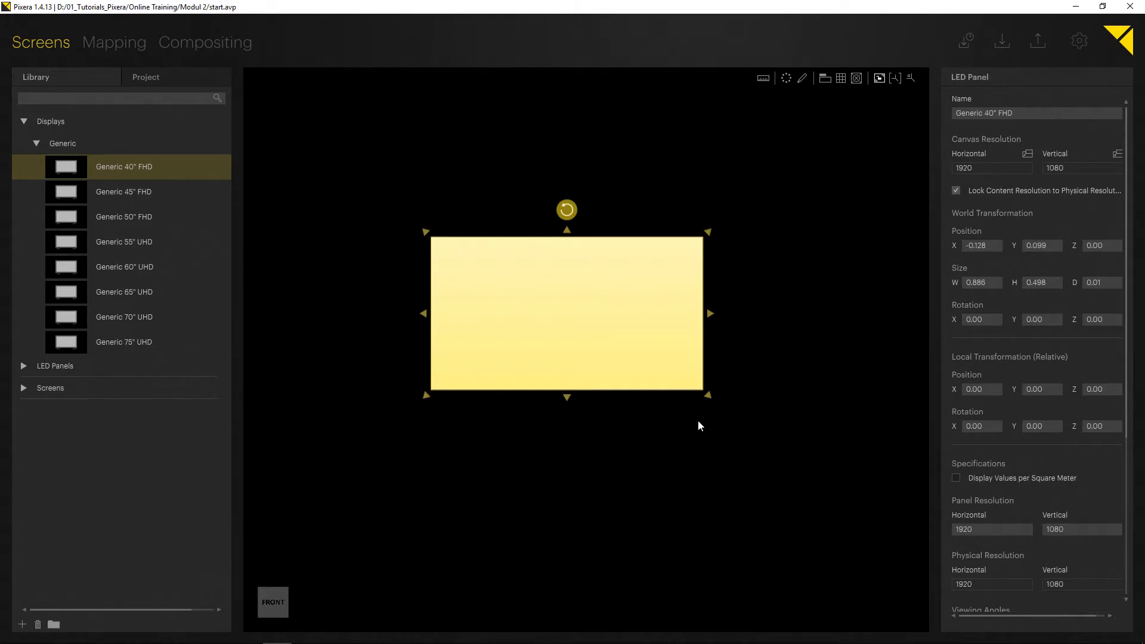
left_click_drag(556, 311, 573, 322)
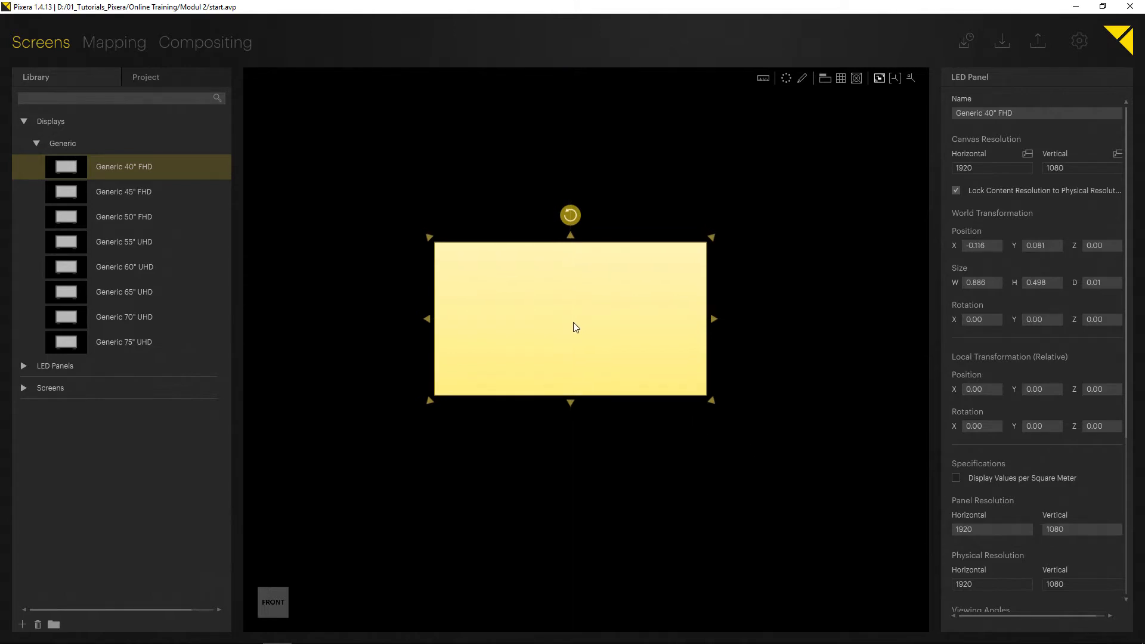
- Switch to Compositing and place Panorama 1.jpg from the 21to9 pictures folder onto the screen
left_click(214, 54)
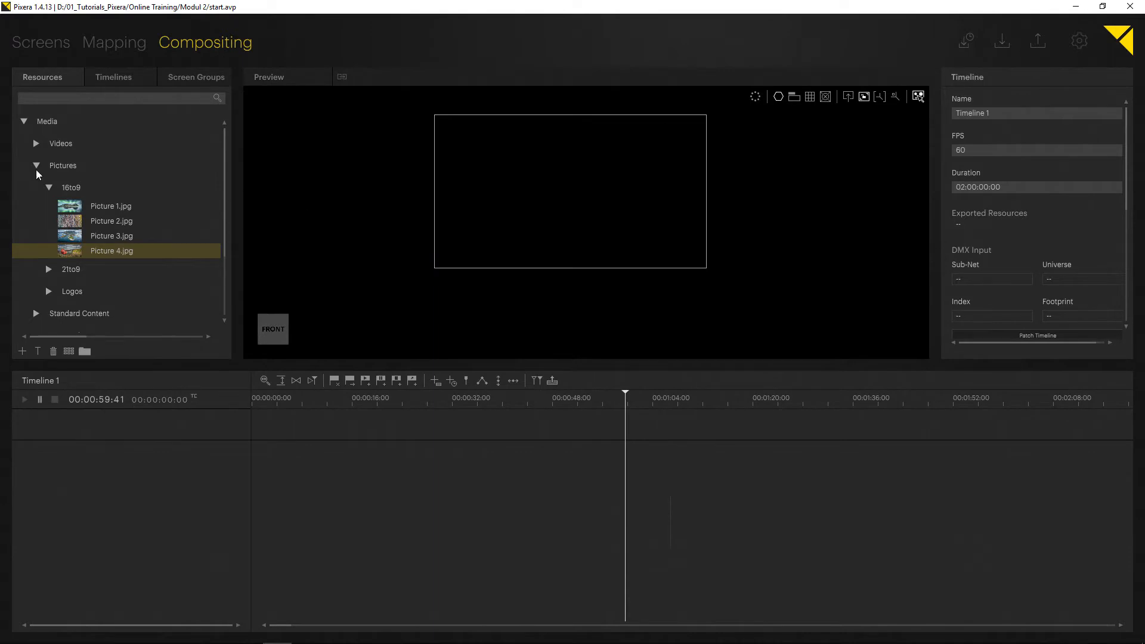
left_click(49, 188)
left_click(48, 209)
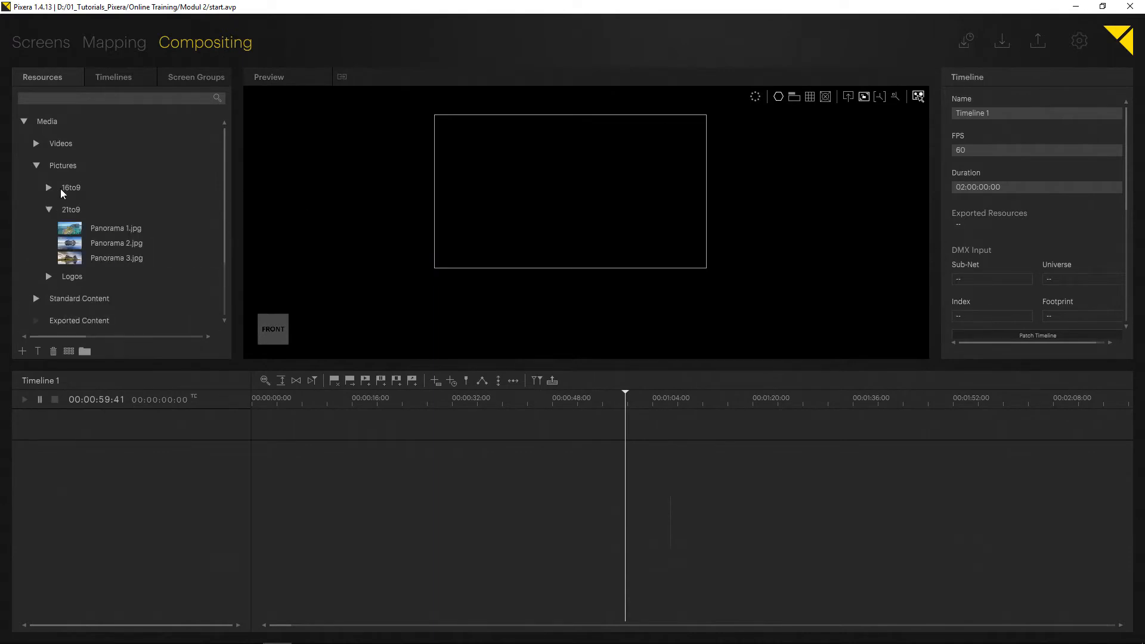
left_click(68, 226)
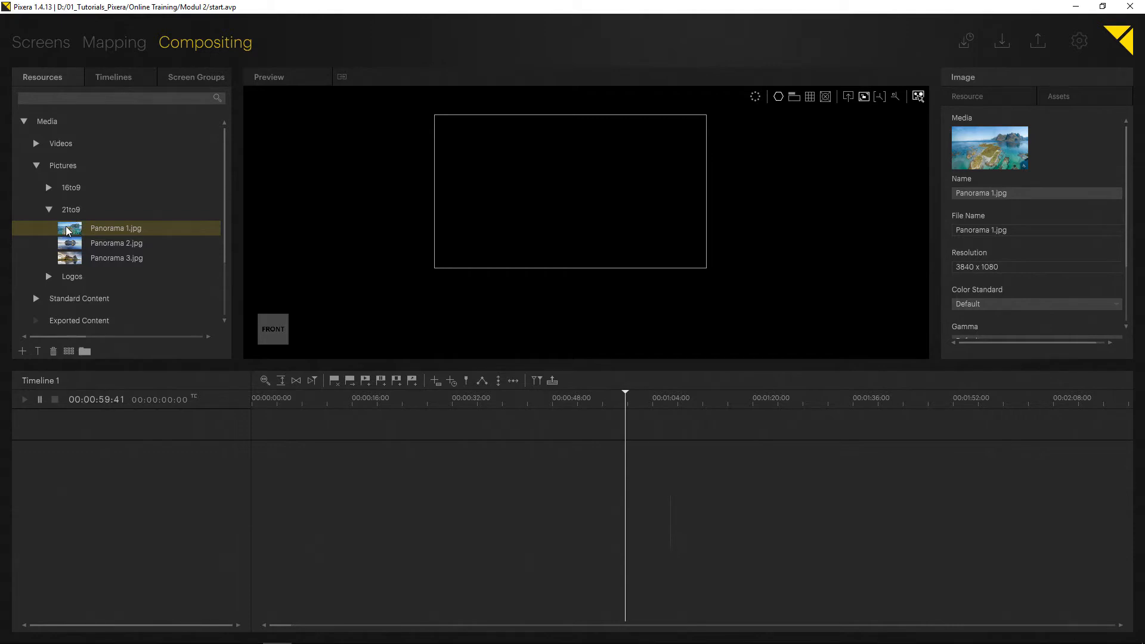
left_click_drag(66, 227, 576, 189)
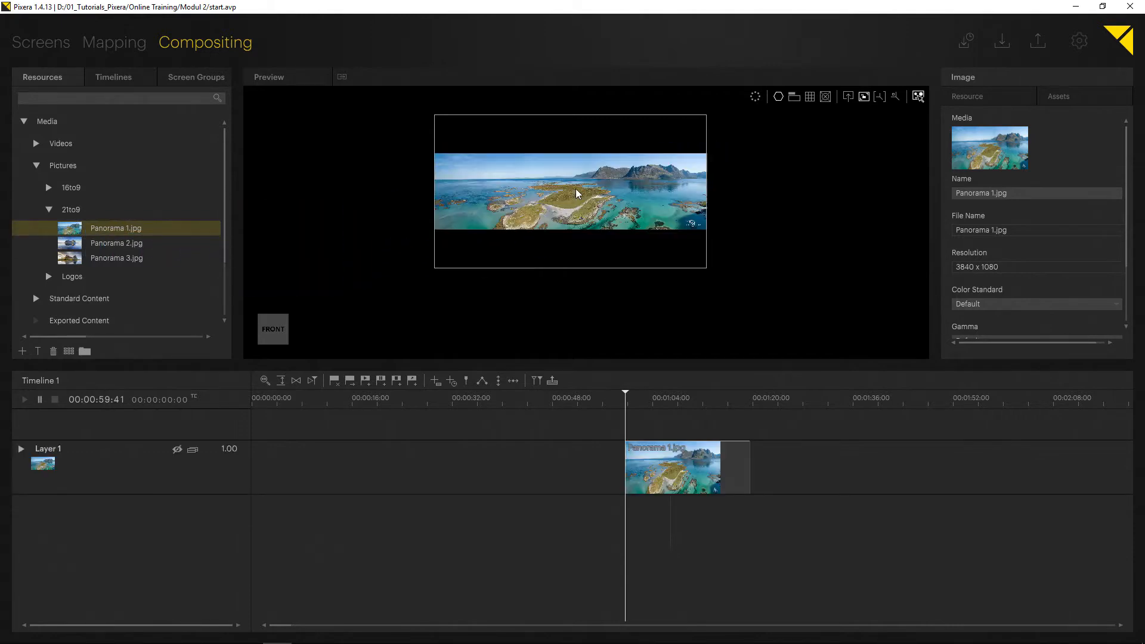
- Move the playhead and the panorama clip to the timeline start, and extend the clip's duration to about 00:01:26:21
left_click_drag(653, 457, 596, 456)
left_click_drag(610, 396, 160, 381)
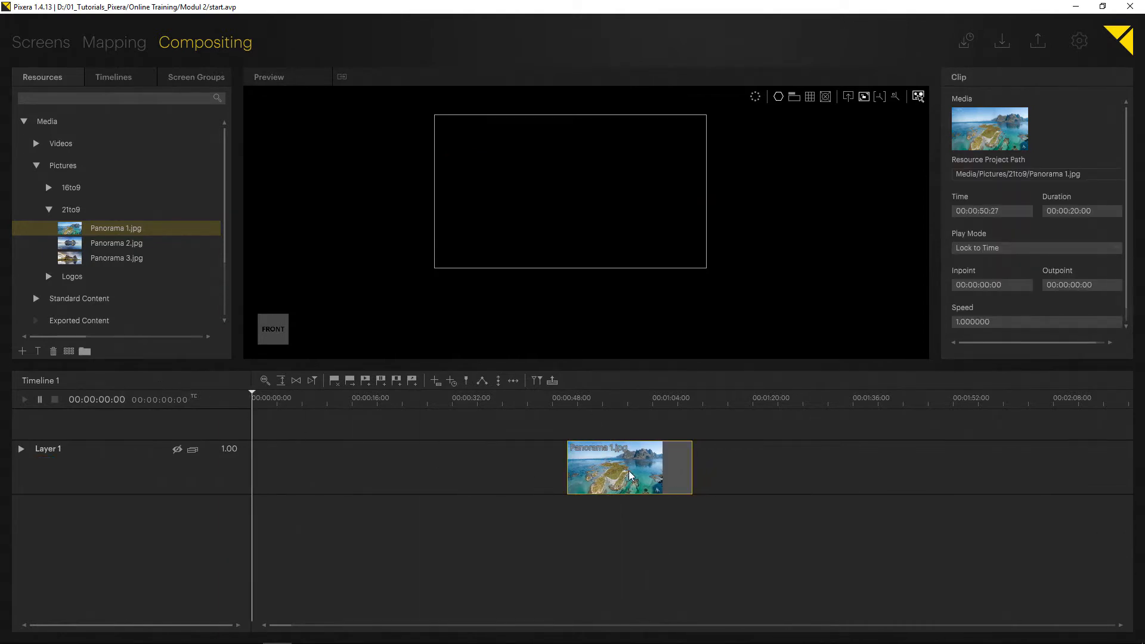
left_click_drag(628, 471, 235, 456)
left_click_drag(376, 471, 792, 463)
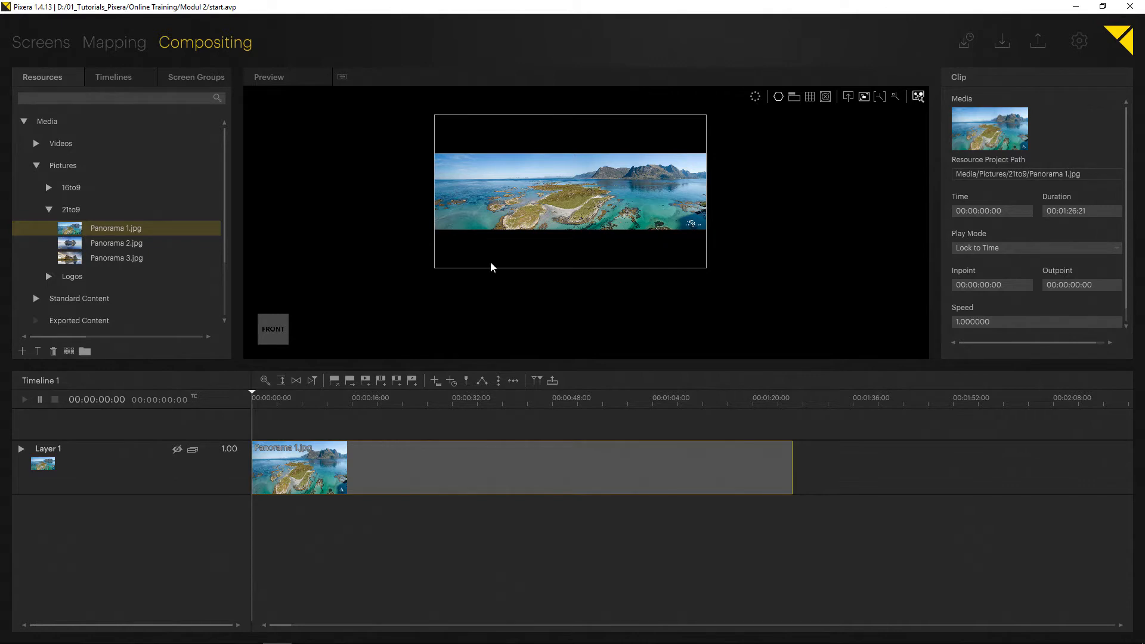
mouse_move(461, 237)
left_mouse_down()
mouse_move(475, 247)
mouse_move(466, 251)
left_mouse_up()
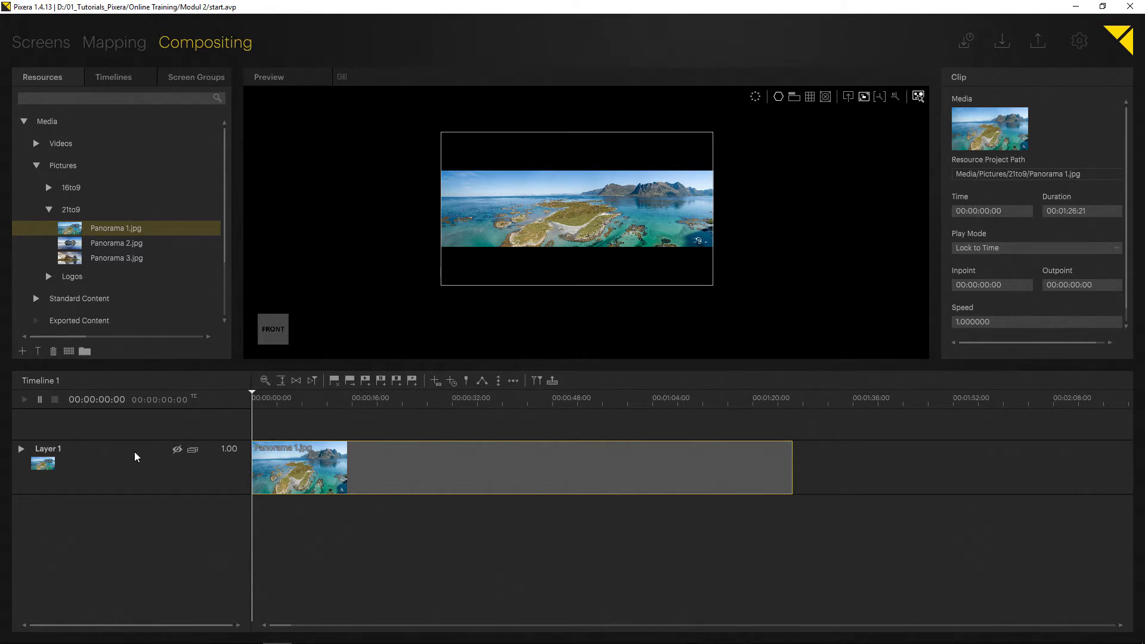
- Review Layer 1's scale unit mode options and set the mode to Stretch to Home Screen
left_click(58, 450)
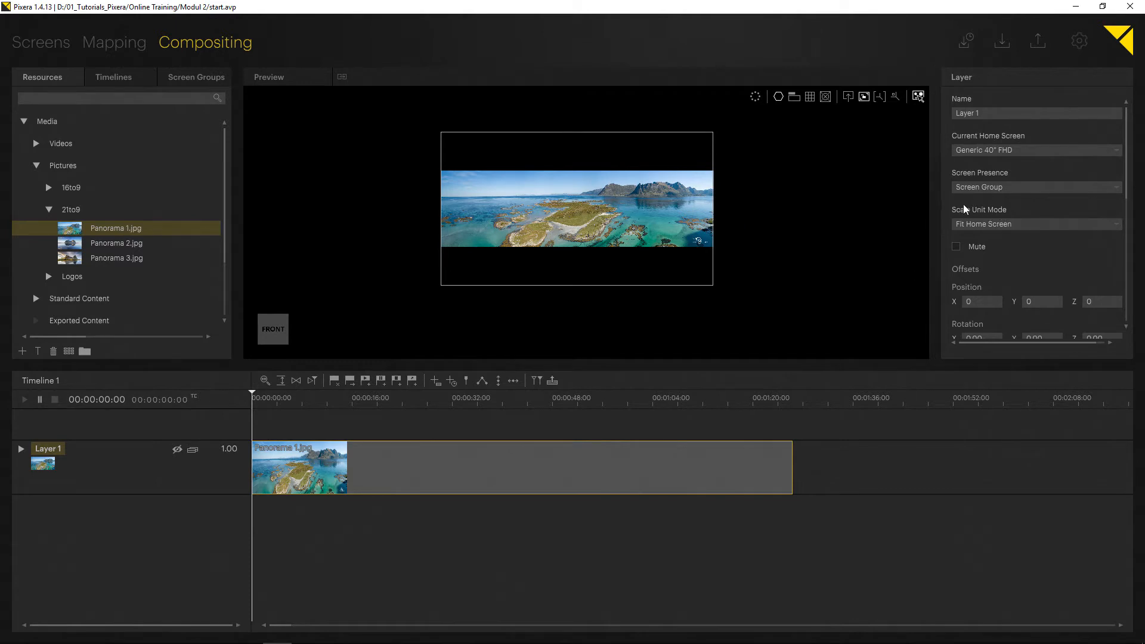
left_click(1004, 223)
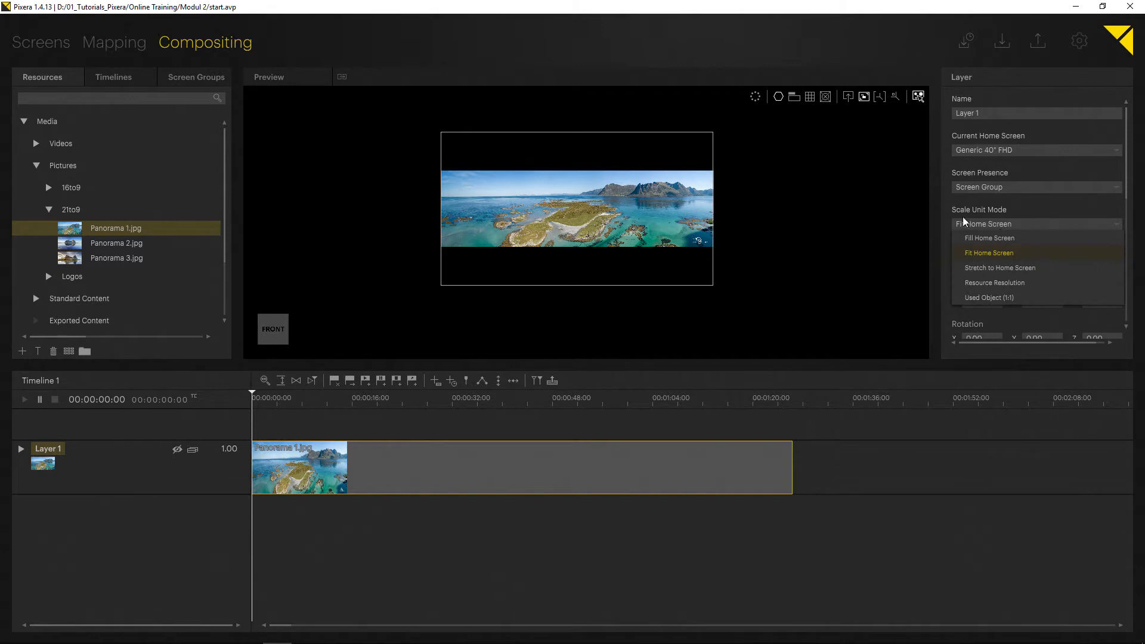
left_click(922, 231)
right_click(76, 448)
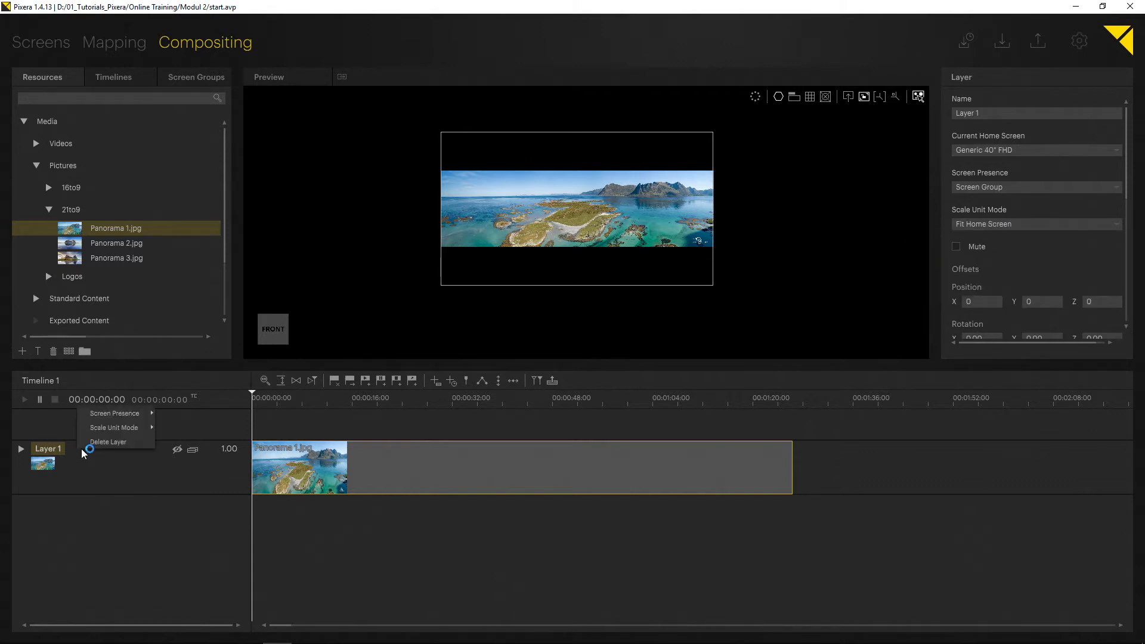
left_click(114, 428)
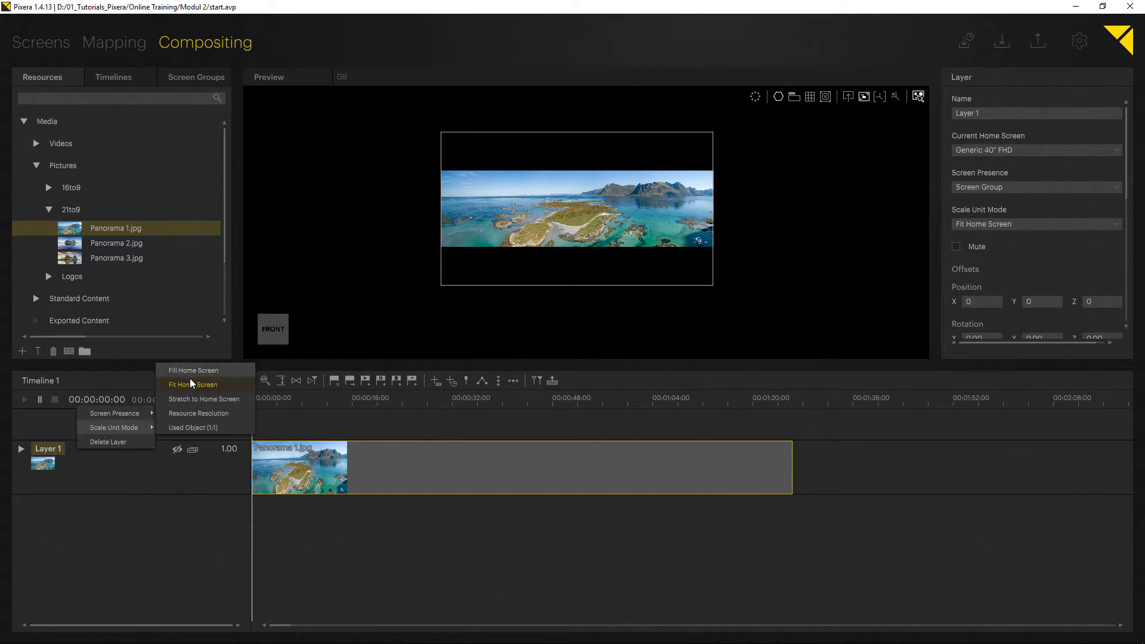
left_click(191, 397)
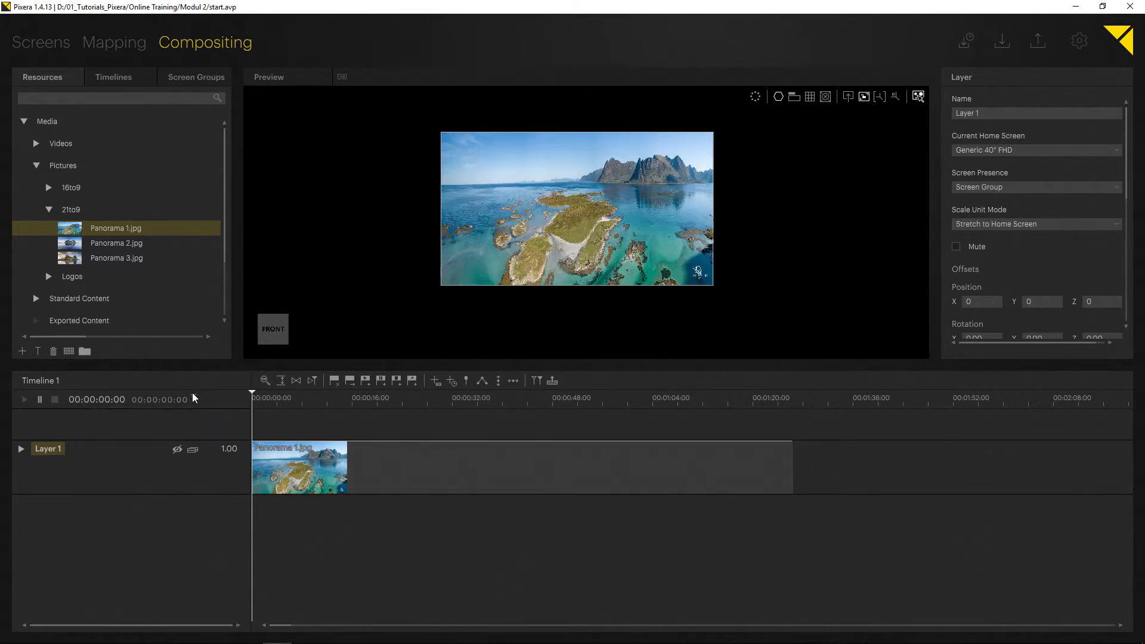
- Set Layer 1's scale unit mode to Resource Resolution
right_click(101, 449)
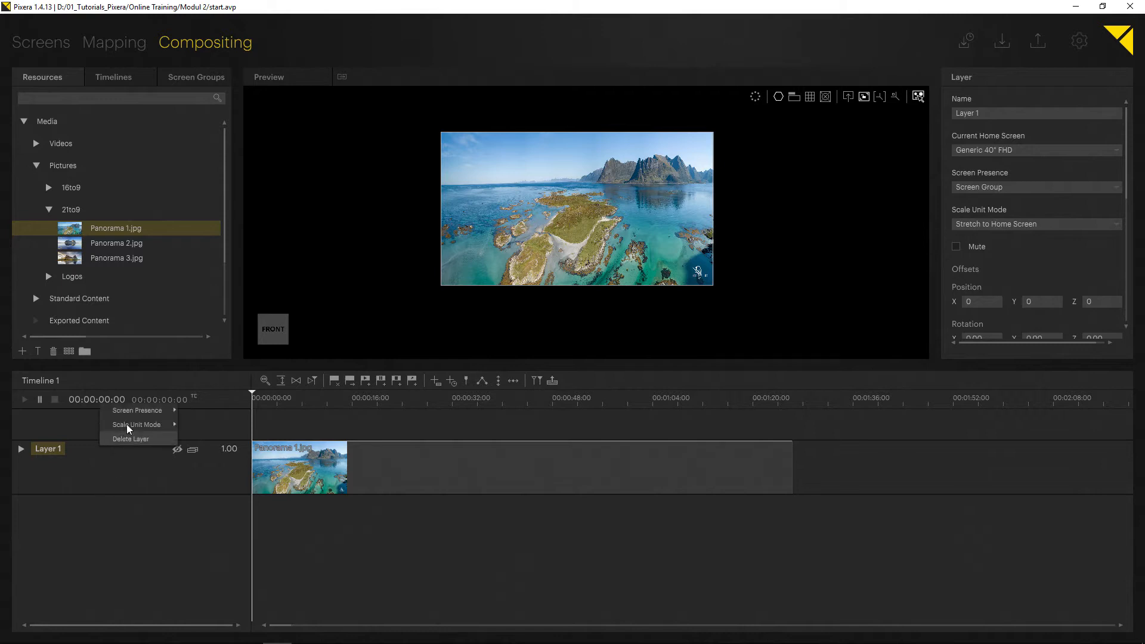
mouse_move(130, 424)
left_click(202, 412)
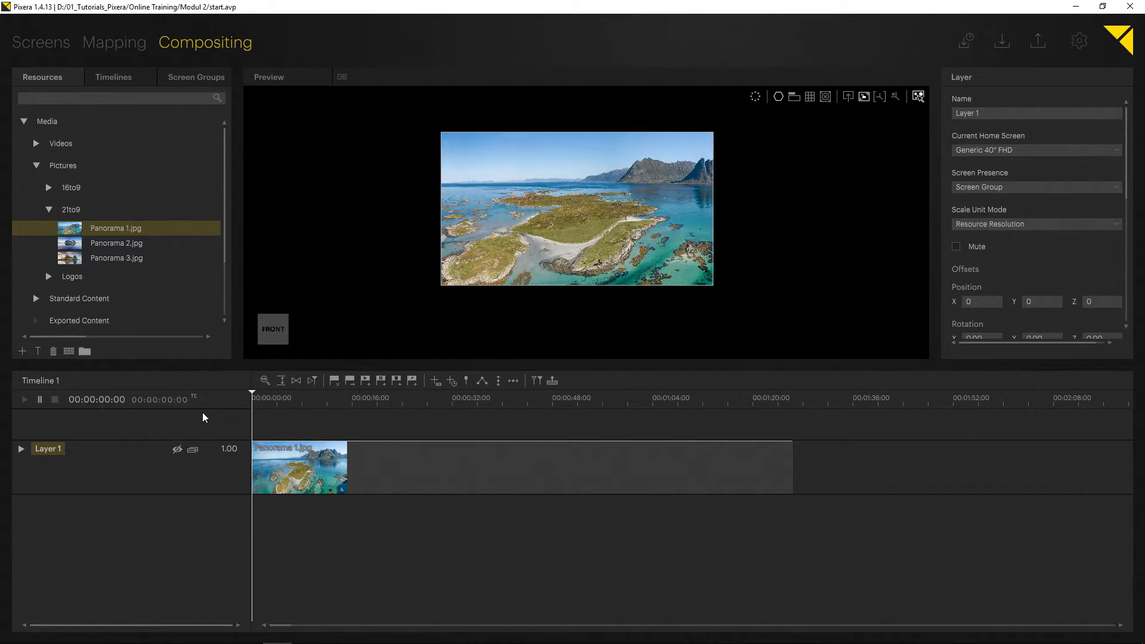
- Set Layer 1's scale unit mode to Fill Home Screen
right_click(91, 452)
mouse_move(121, 433)
left_click(207, 374)
right_click(109, 460)
mouse_move(133, 433)
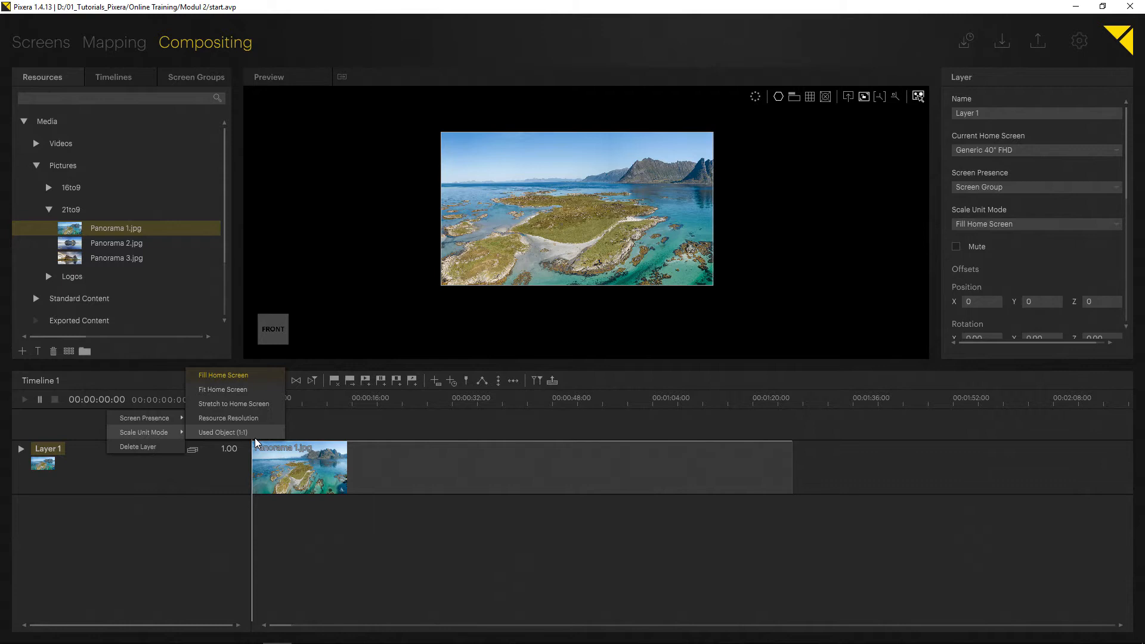
left_click(448, 332)
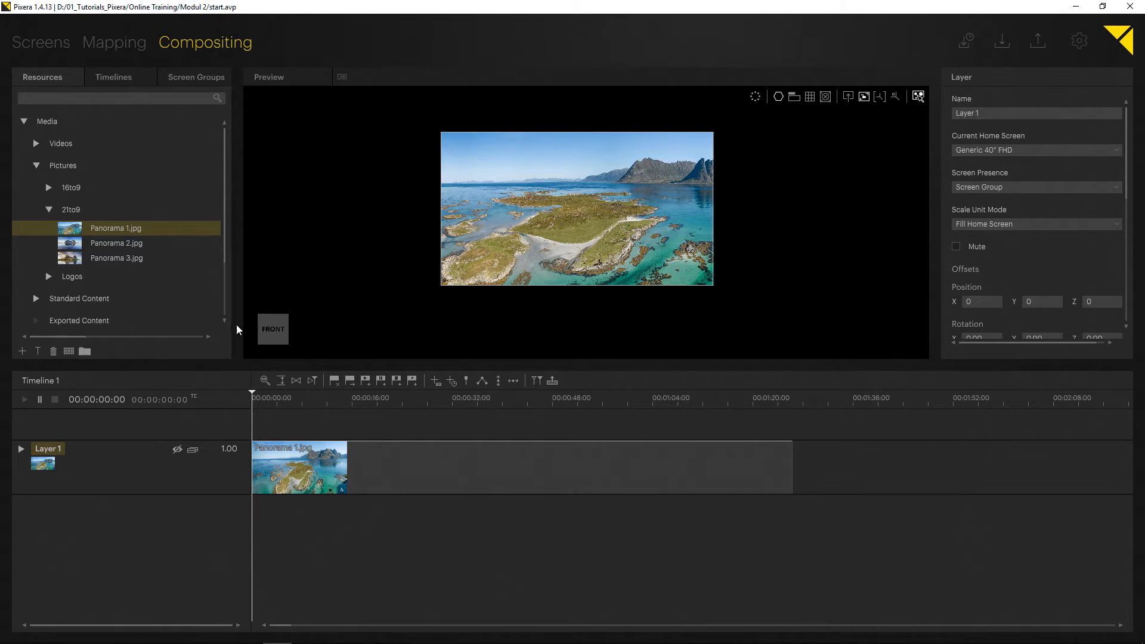
- Expand Layer 1's Position parameters and add an x key at about 00:00:01:30 with a value of -100
left_click_drag(282, 364, 284, 340)
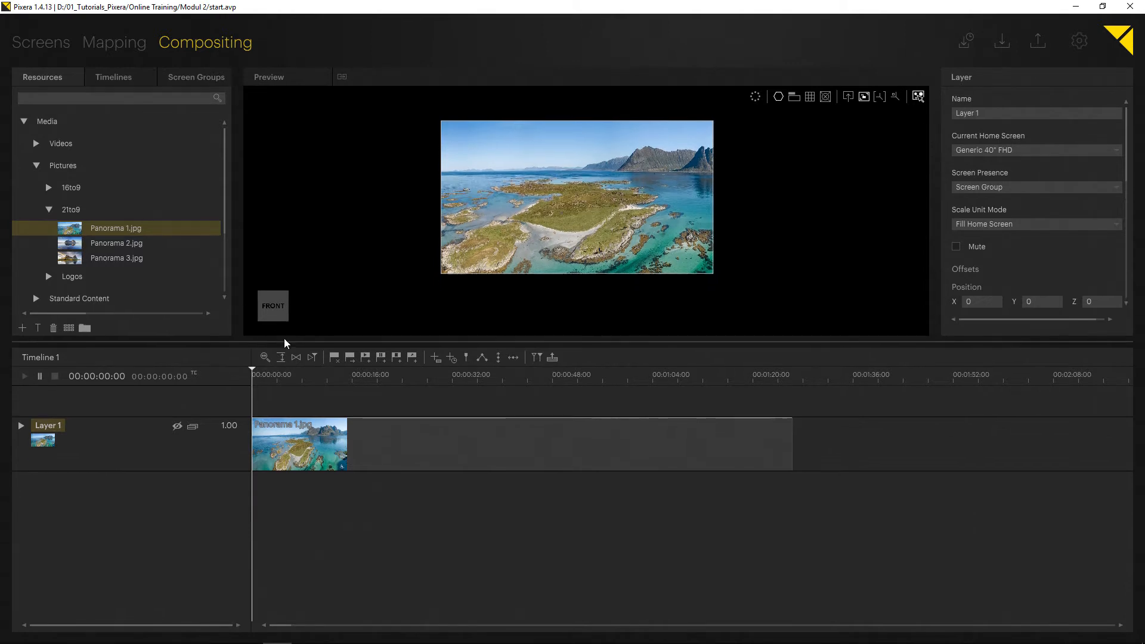
left_click(21, 425)
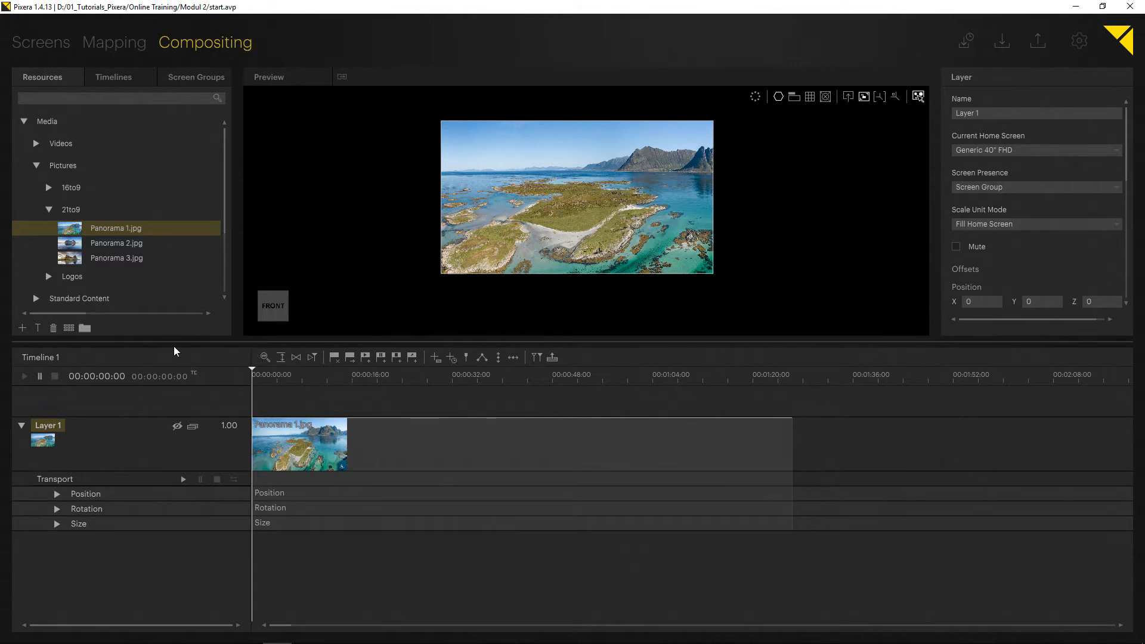
left_click_drag(173, 346, 177, 341)
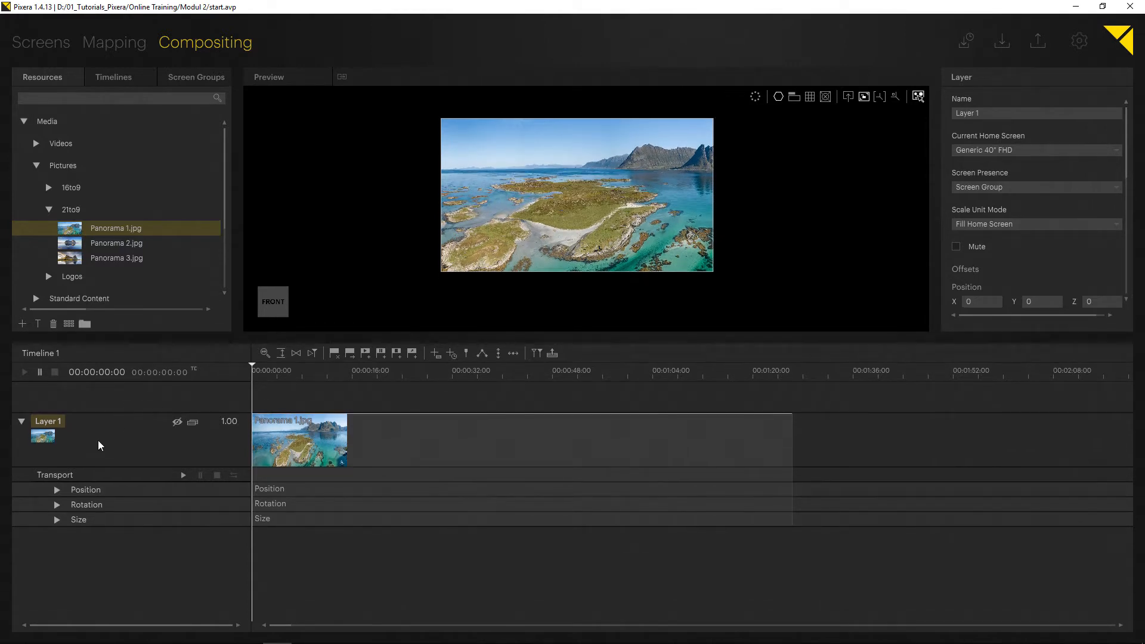
left_click(58, 490)
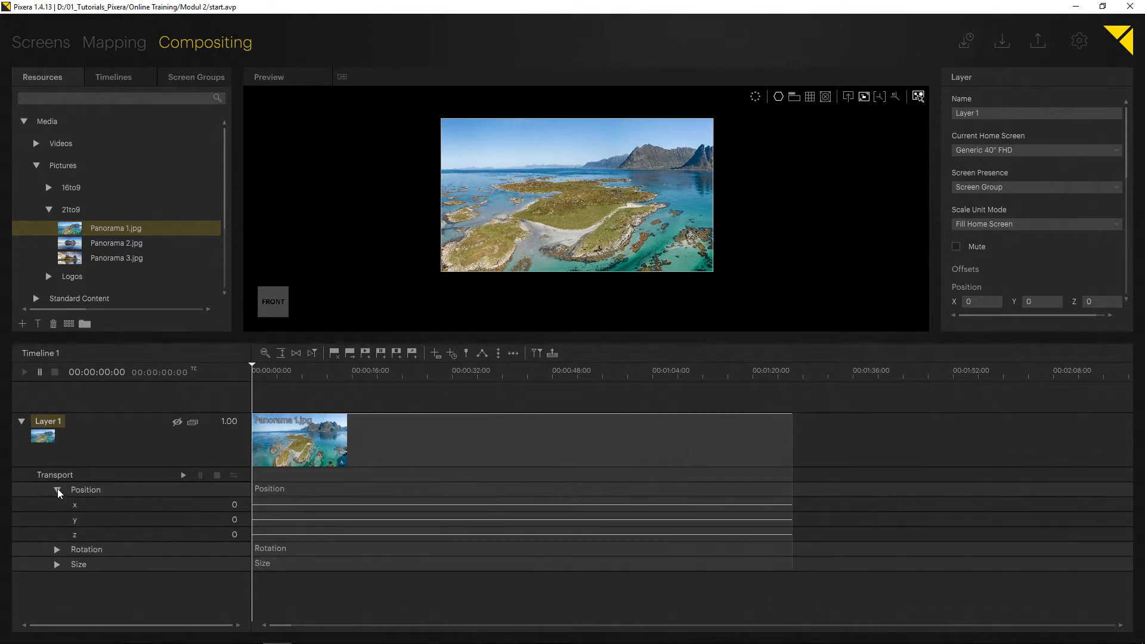
left_click(261, 504)
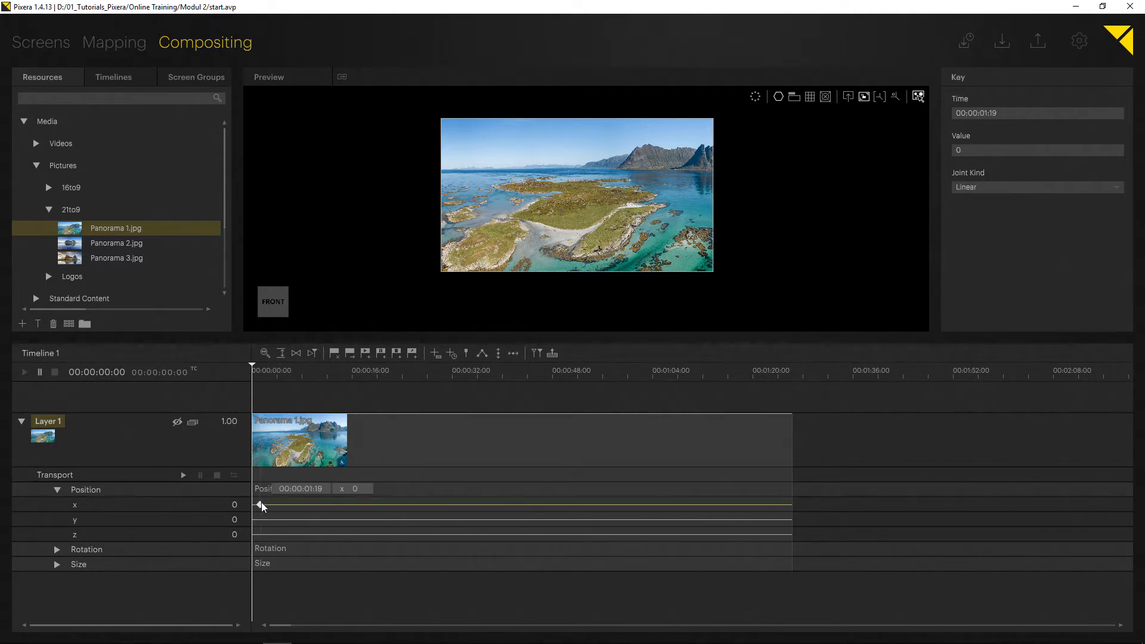
left_click_drag(260, 503, 260, 504)
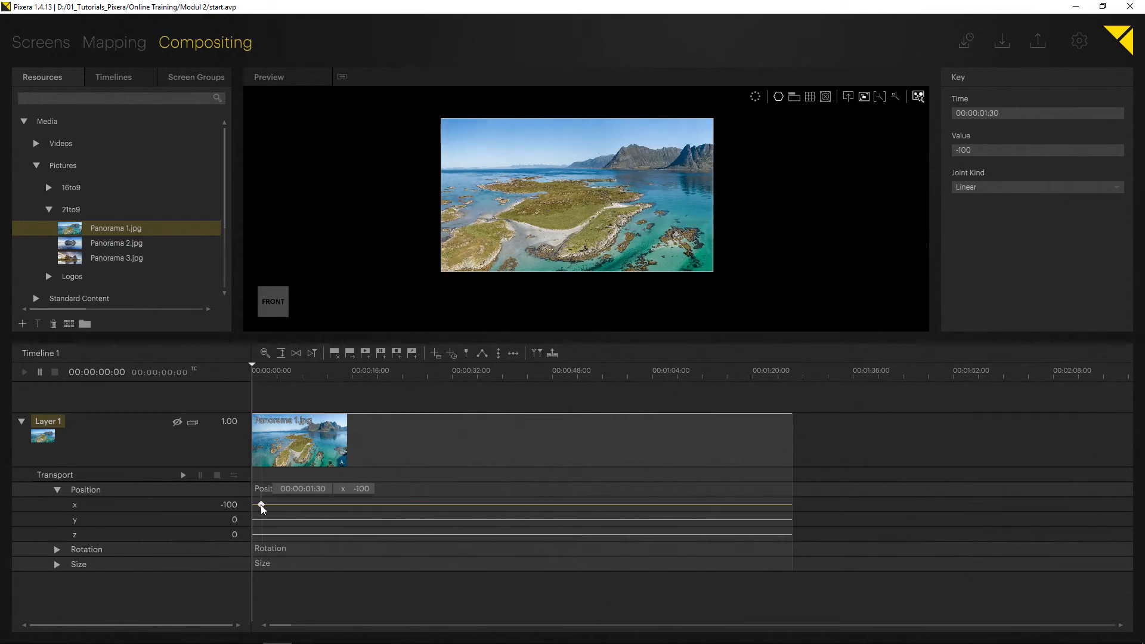
- Set Layer 1's x position to 0
double_click(237, 504)
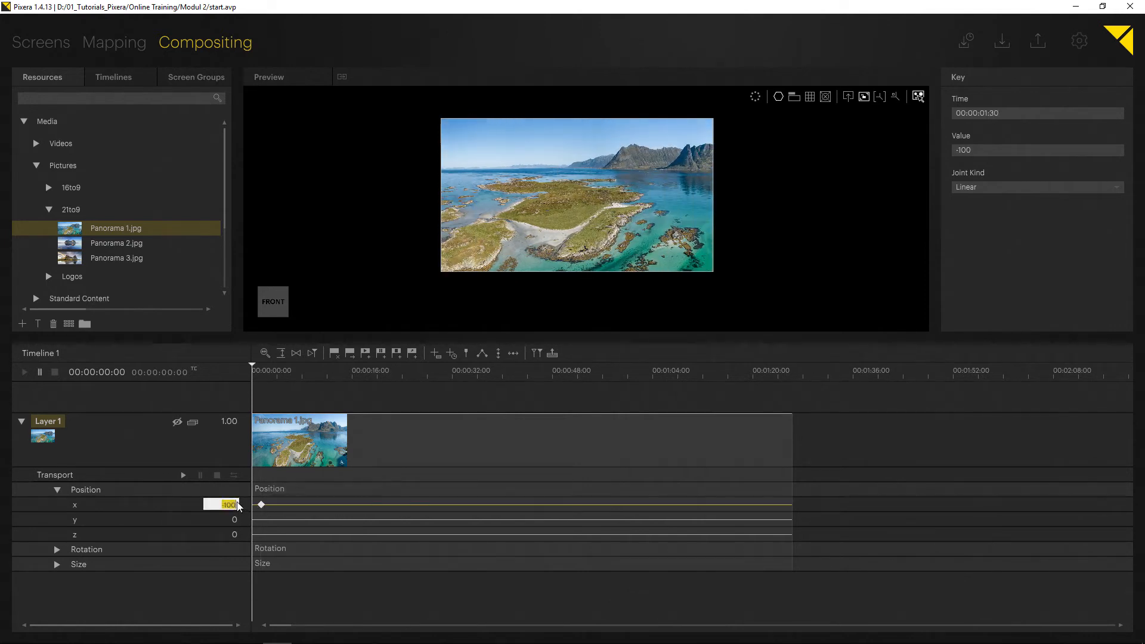
type("0")
key("Return")
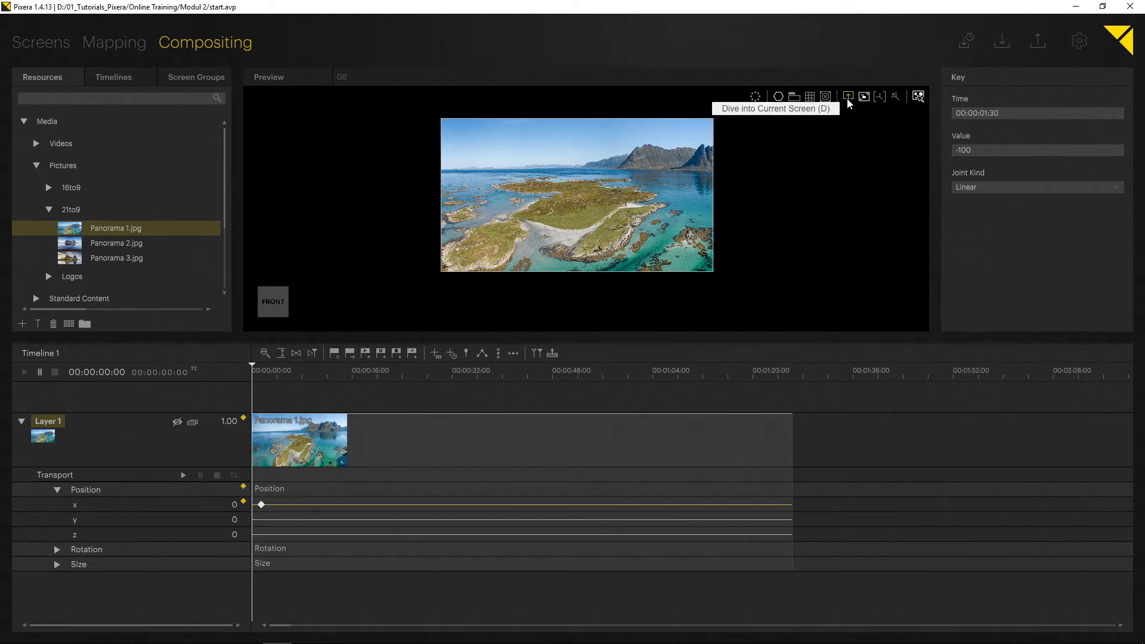
- Show the grid in the preview and examine the screen's placement in 3D space from different distances and angles
left_click(809, 97)
scroll(639, 205, "down", 3)
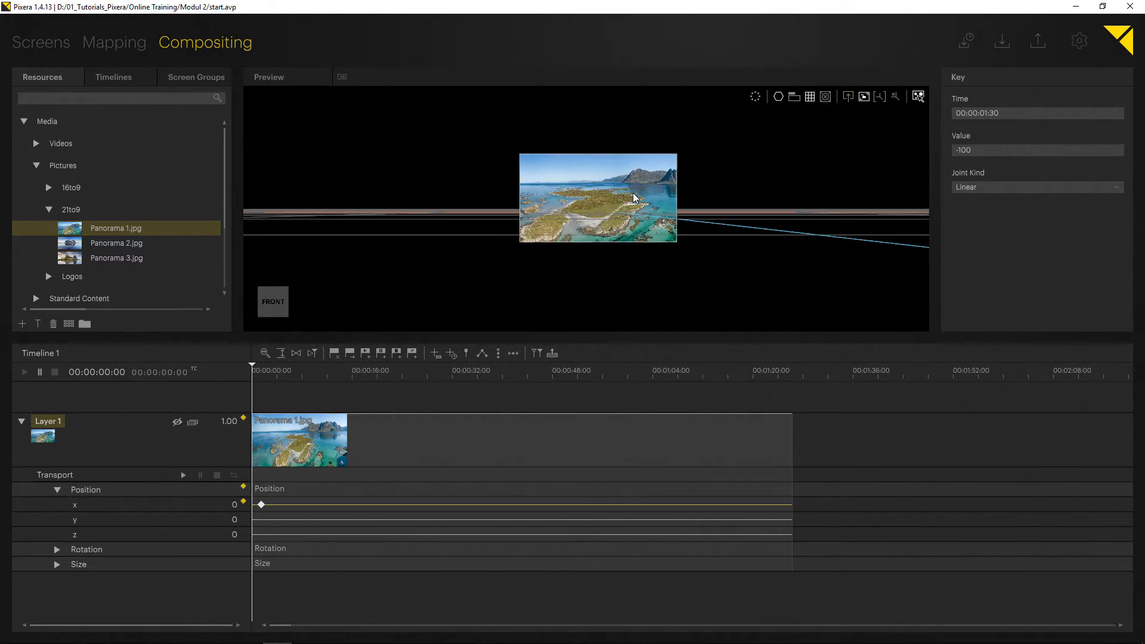
left_click_drag(681, 198, 621, 242)
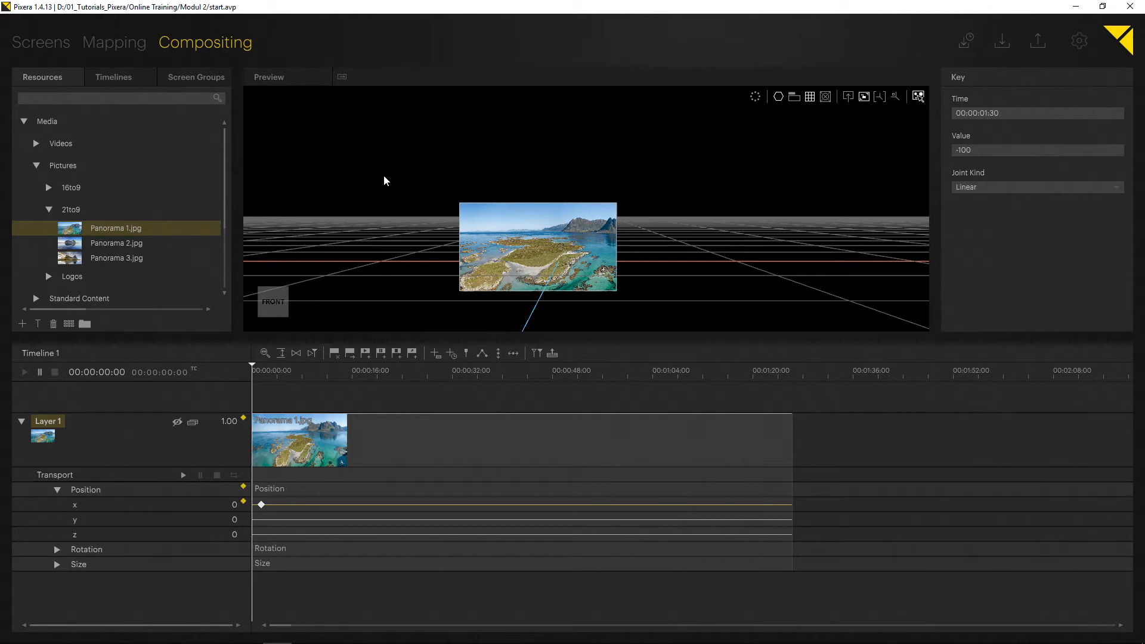
left_click_drag(395, 167, 443, 253)
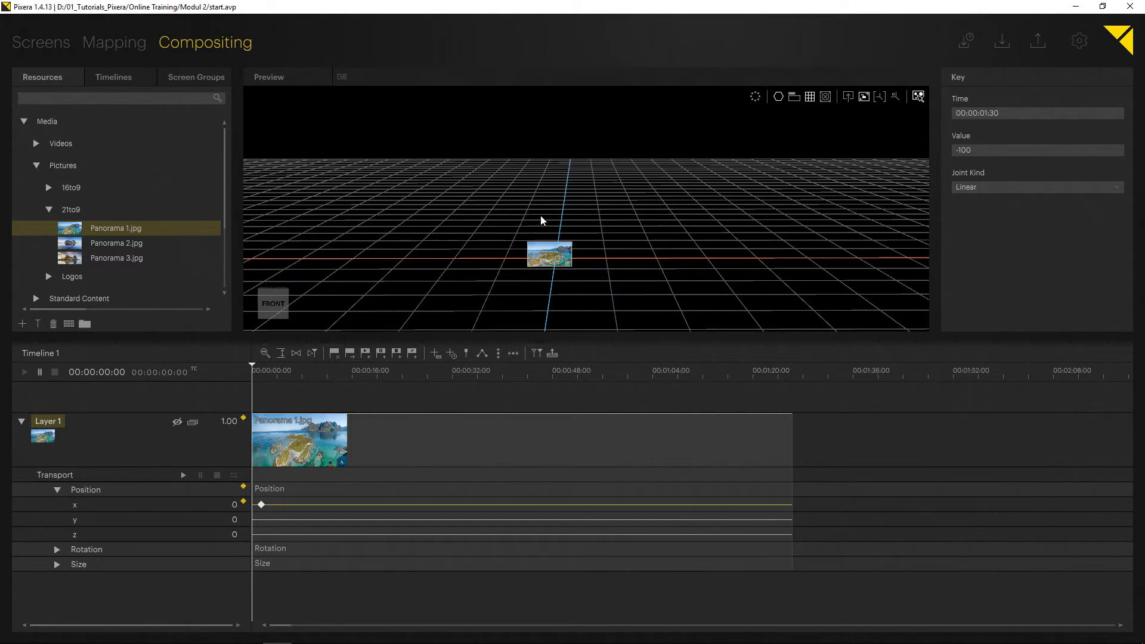
scroll(543, 216, "up", 5)
scroll(577, 222, "down", 4)
left_click_drag(569, 234, 567, 209)
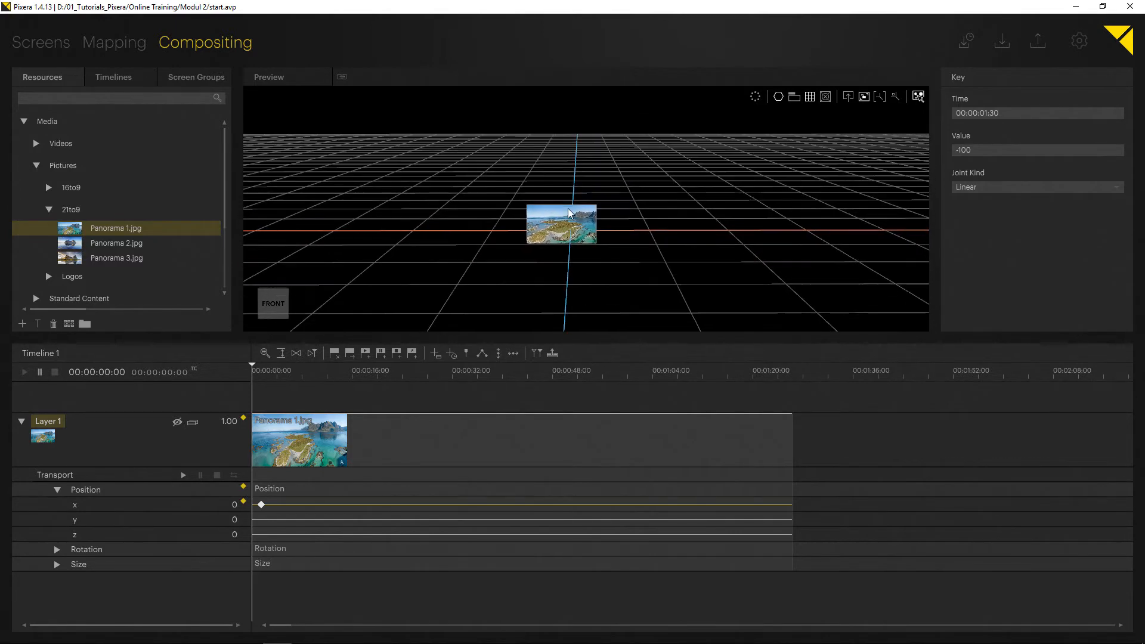
scroll(565, 221, "up", 2)
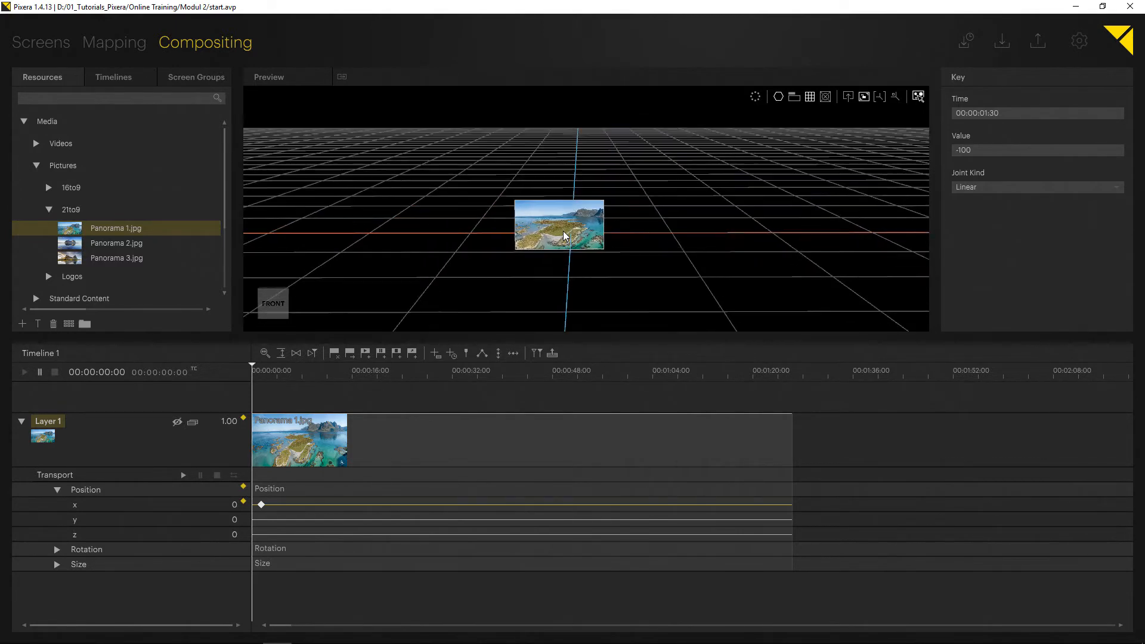
- Dive into the current screen and look closely at the panorama across the screen's borders
left_click(848, 96)
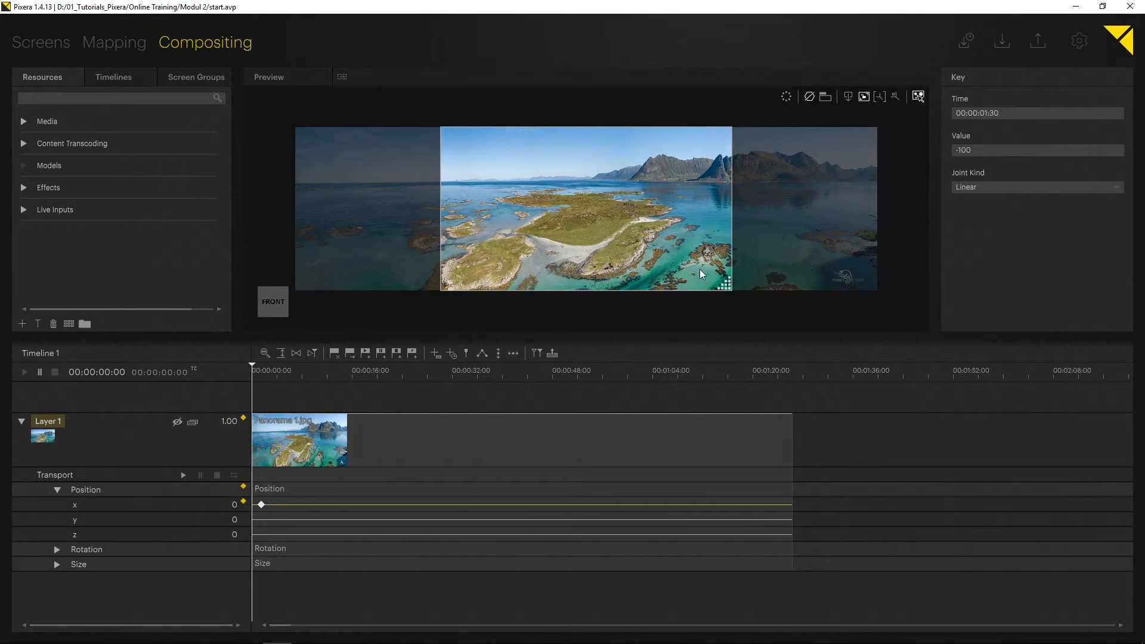
scroll(577, 164, "up", 3)
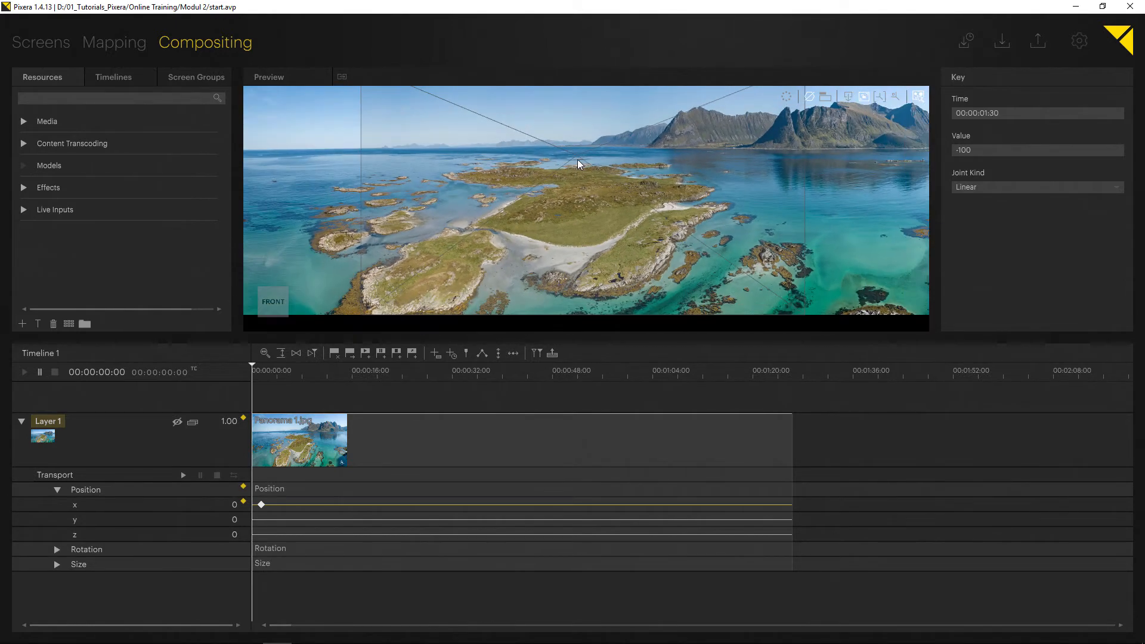
- Delete Layer 1's x position key at 00:00:01:30 and clear the layer's pending position change
scroll(577, 159, "down", 5)
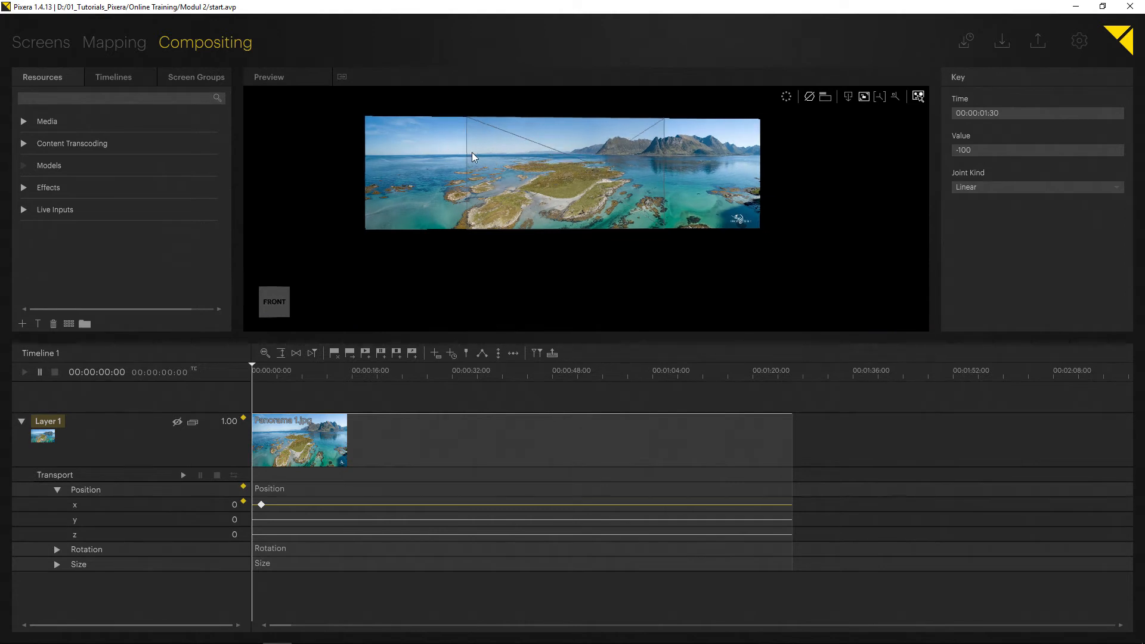
left_click_drag(471, 152, 412, 179)
left_click(269, 307)
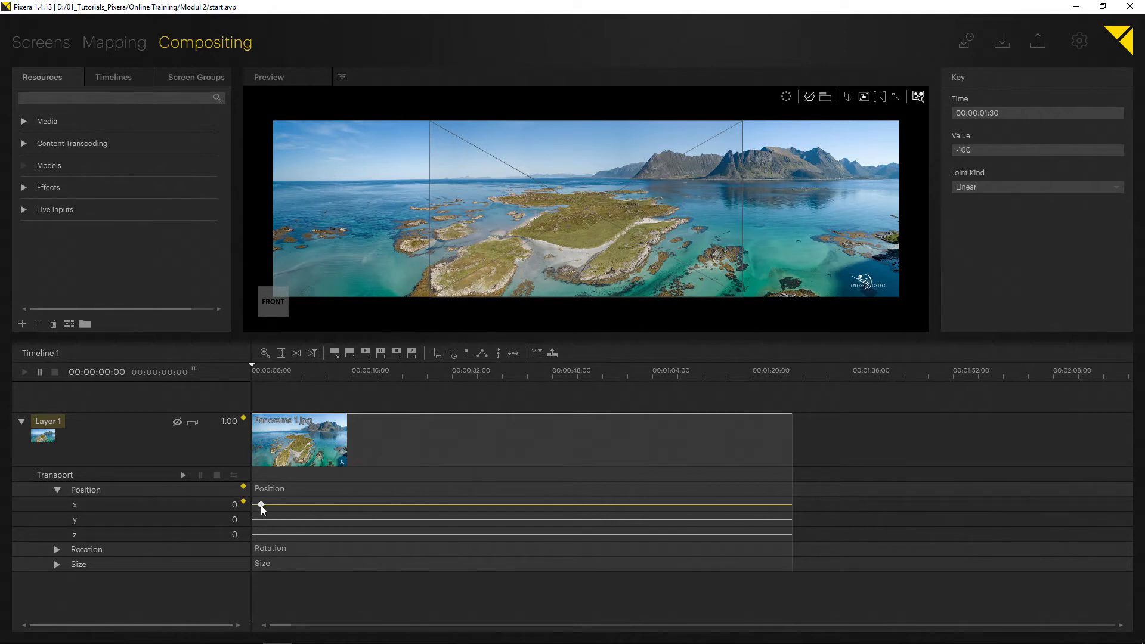
key("Delete")
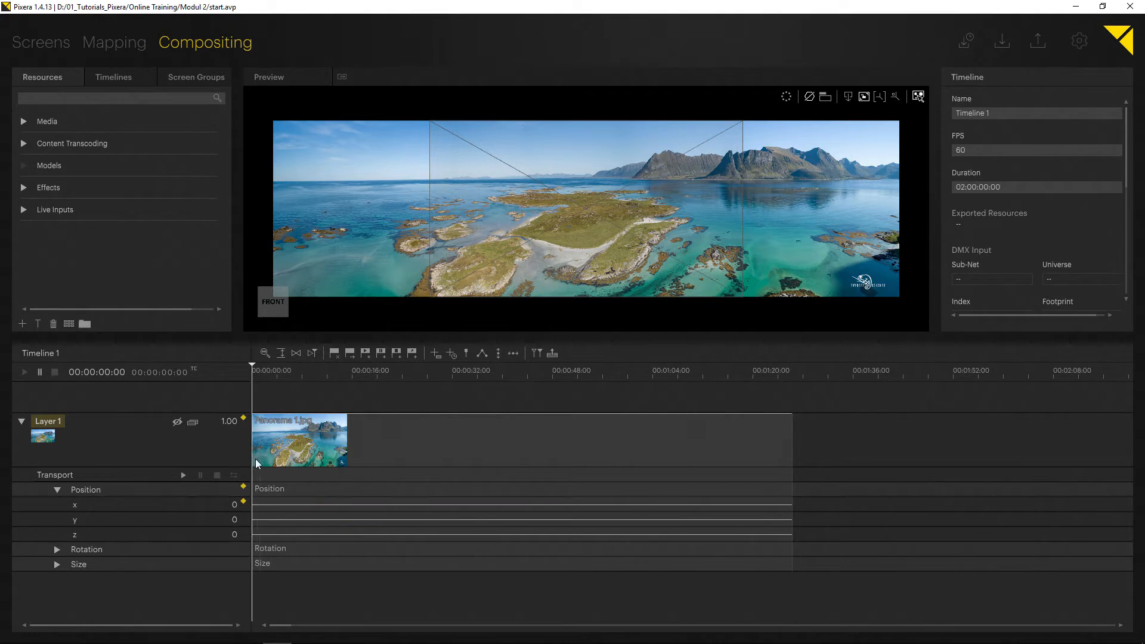
left_click(244, 487)
- Set Layer 1's x position to -959 at the timeline start and store it as a key
scroll(466, 306, "down", 2)
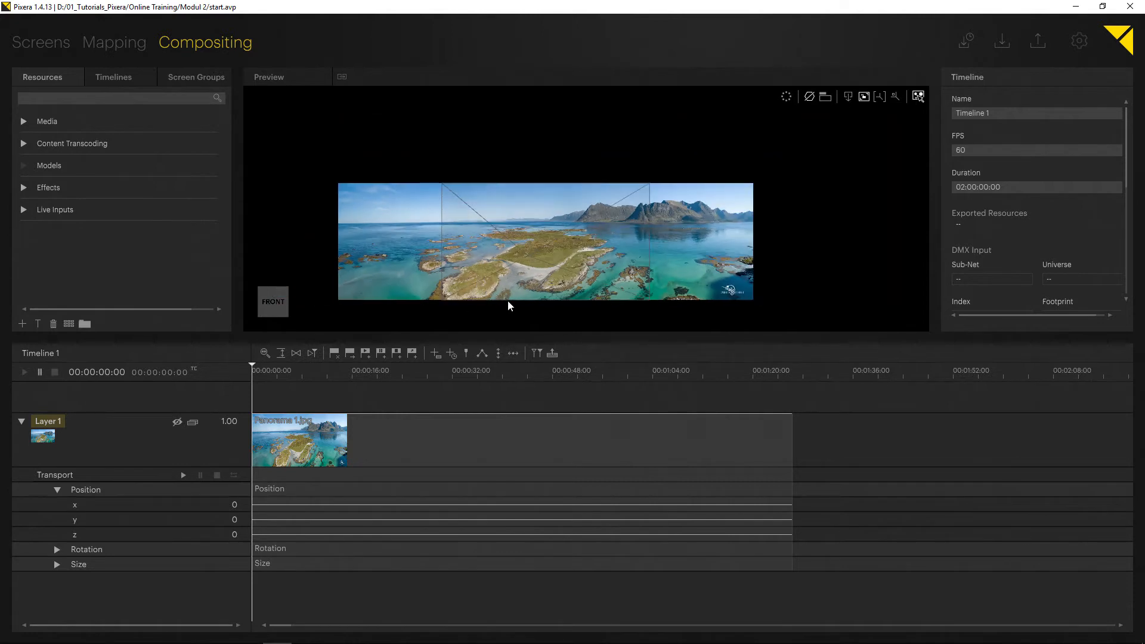
left_click_drag(421, 298, 428, 268)
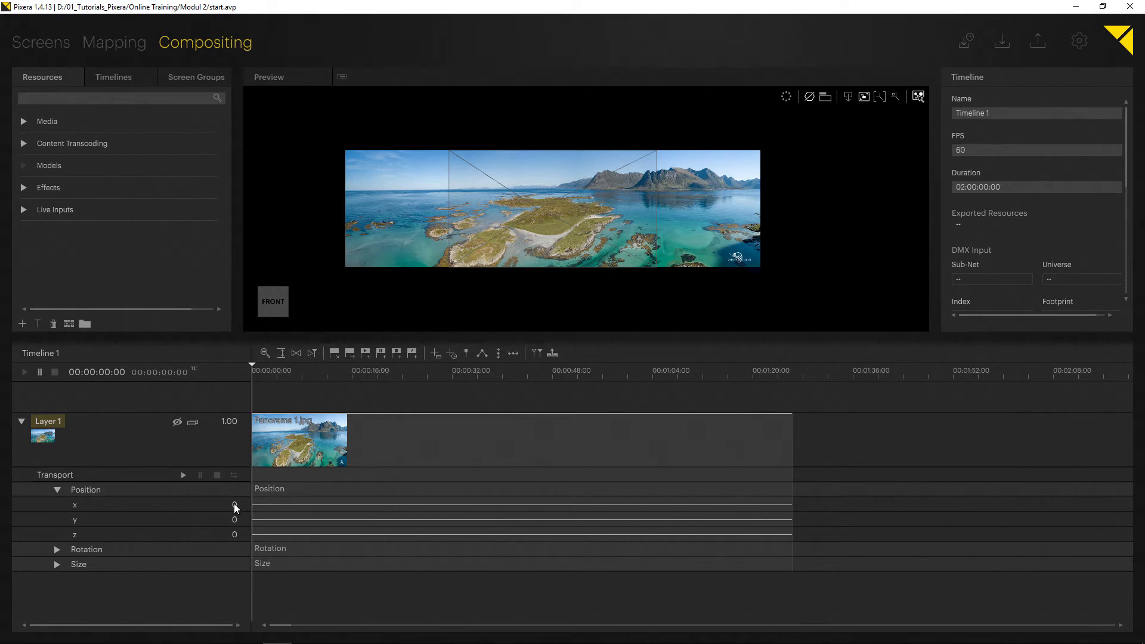
left_click_drag(234, 503, 234, 487)
scroll(611, 254, "up", 1)
scroll(613, 258, "up", 3)
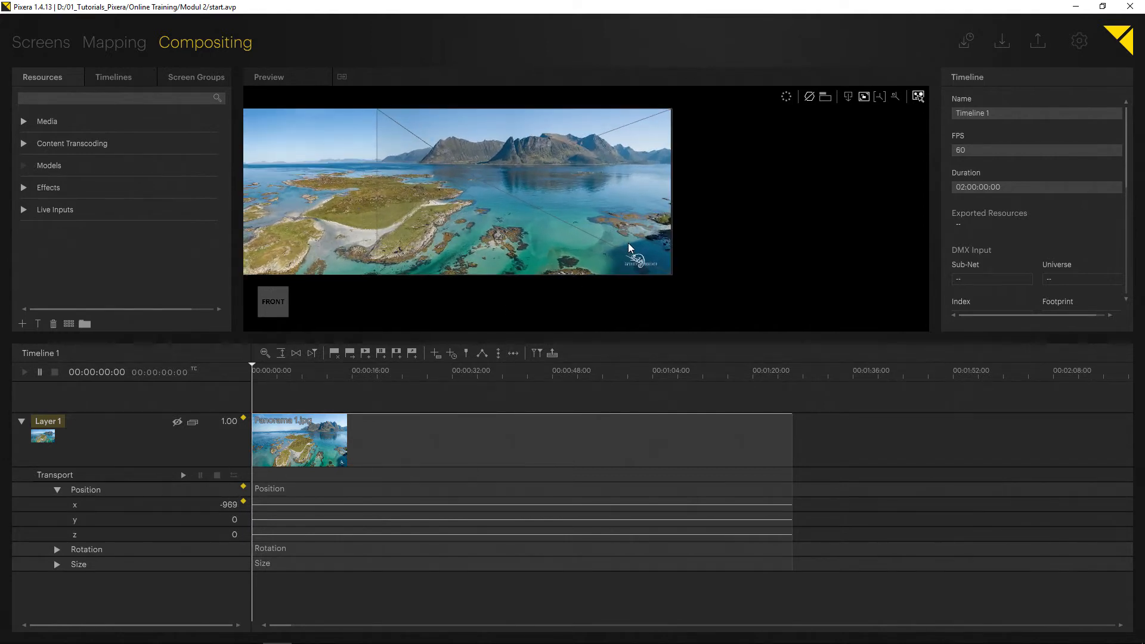
left_click_drag(229, 505, 229, 498)
left_click_drag(415, 288, 584, 268)
scroll(455, 273, "down", 2)
scroll(536, 273, "down", 3)
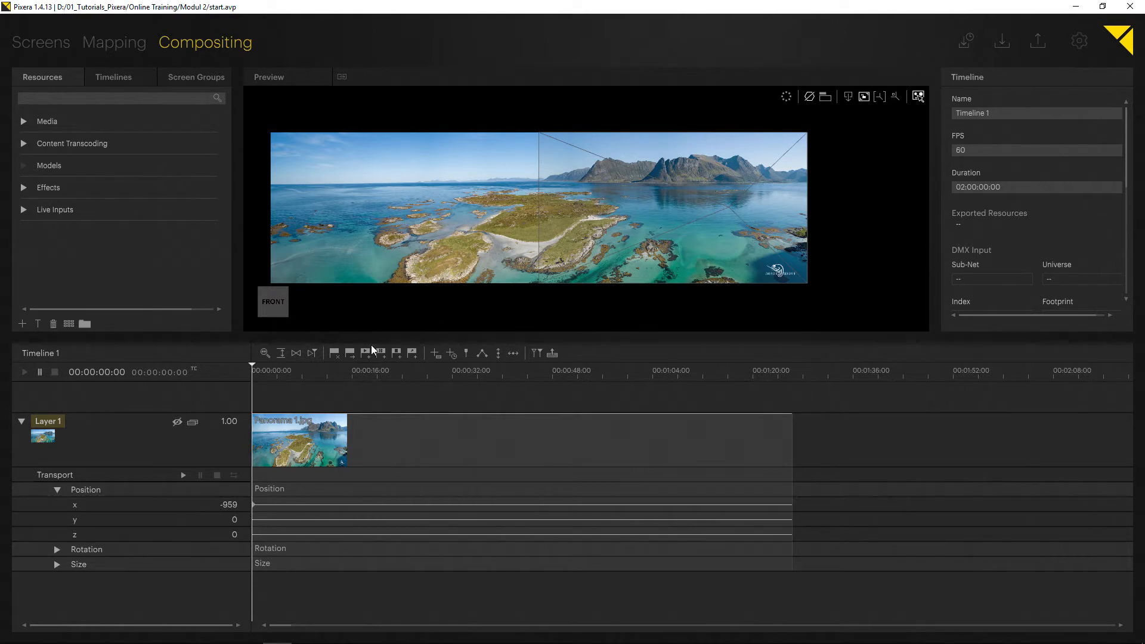
- Store an x position key of 958 on Layer 1 at 00:01:26:20, the clip's last frame
key("Right")
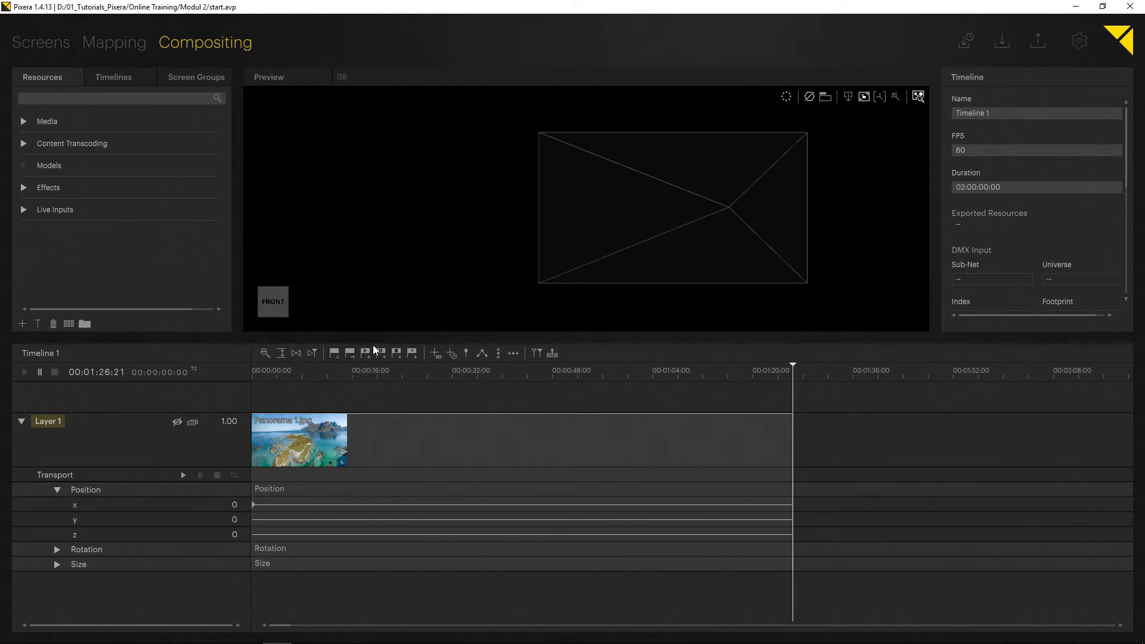
key("Left")
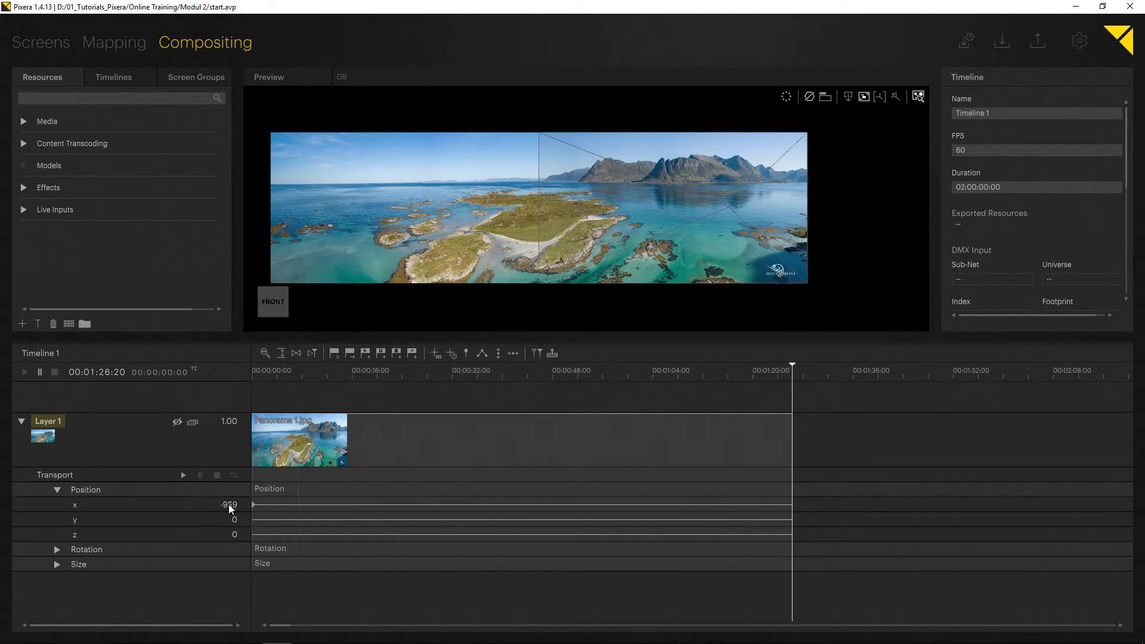
left_click_drag(228, 504, 228, 492)
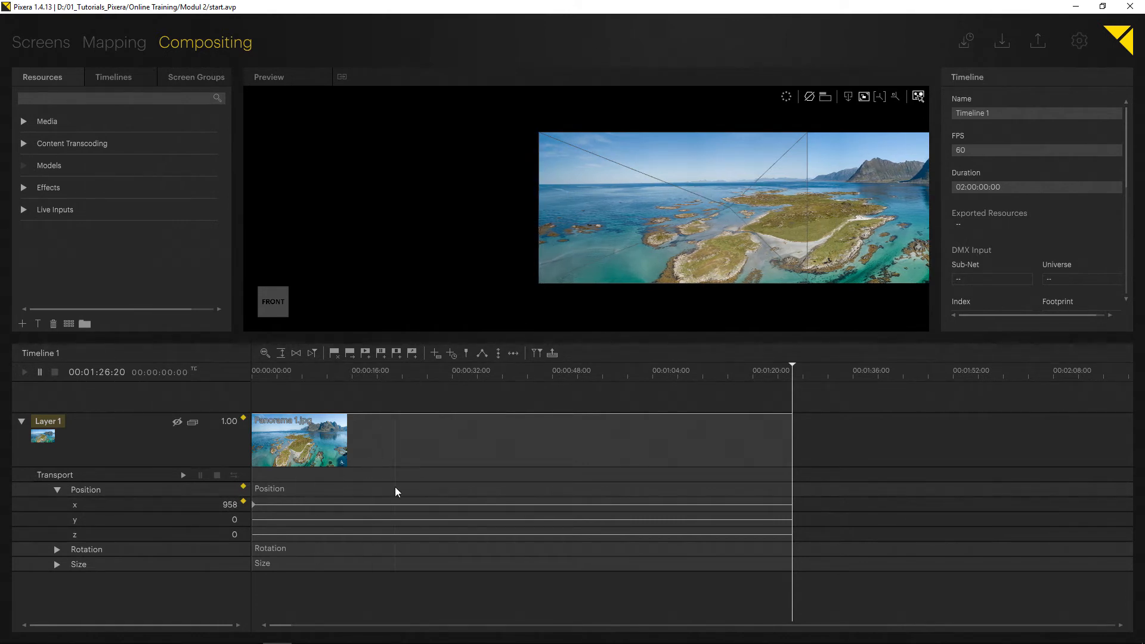
key("Return")
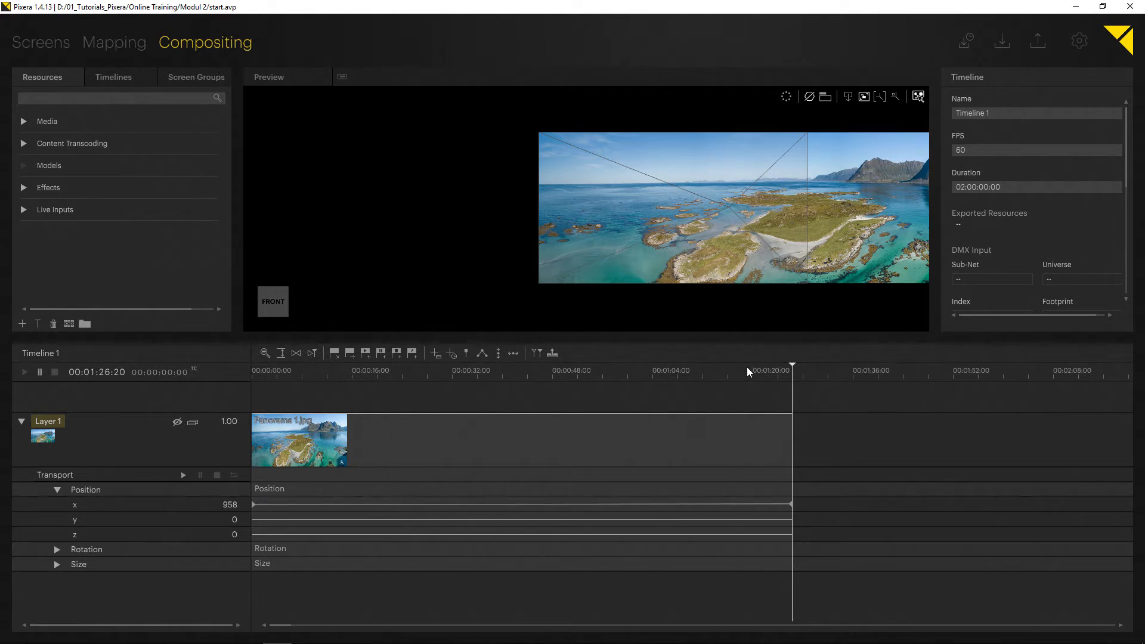
- Return to the 3D workspace's front view and scrub the timeline back to the start to check the panorama's movement
left_click(847, 96)
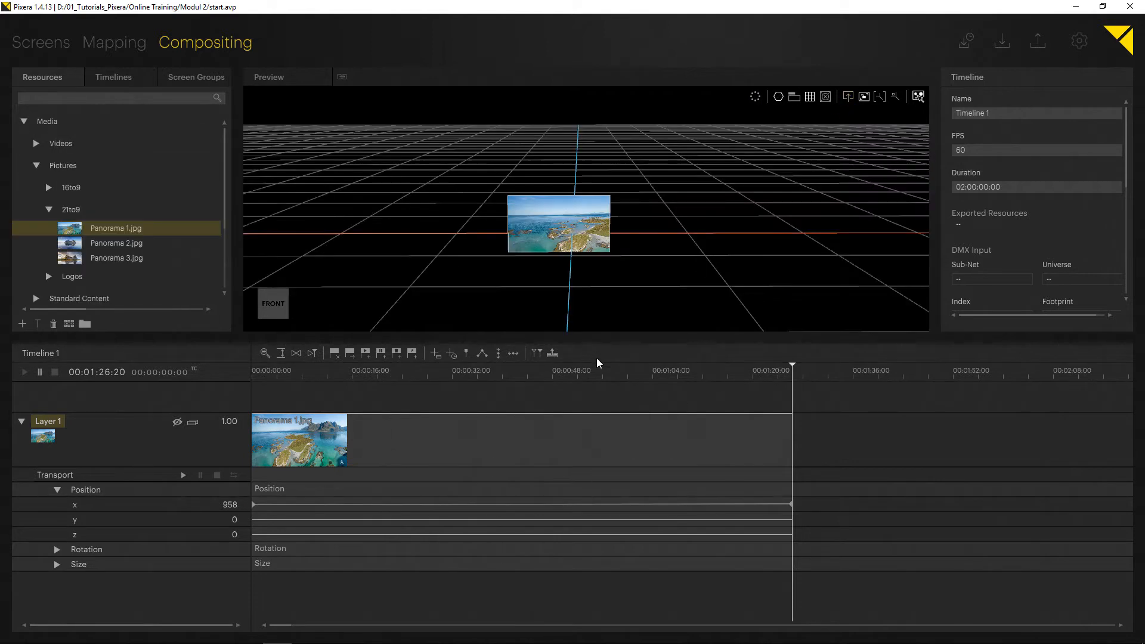
left_click(272, 304)
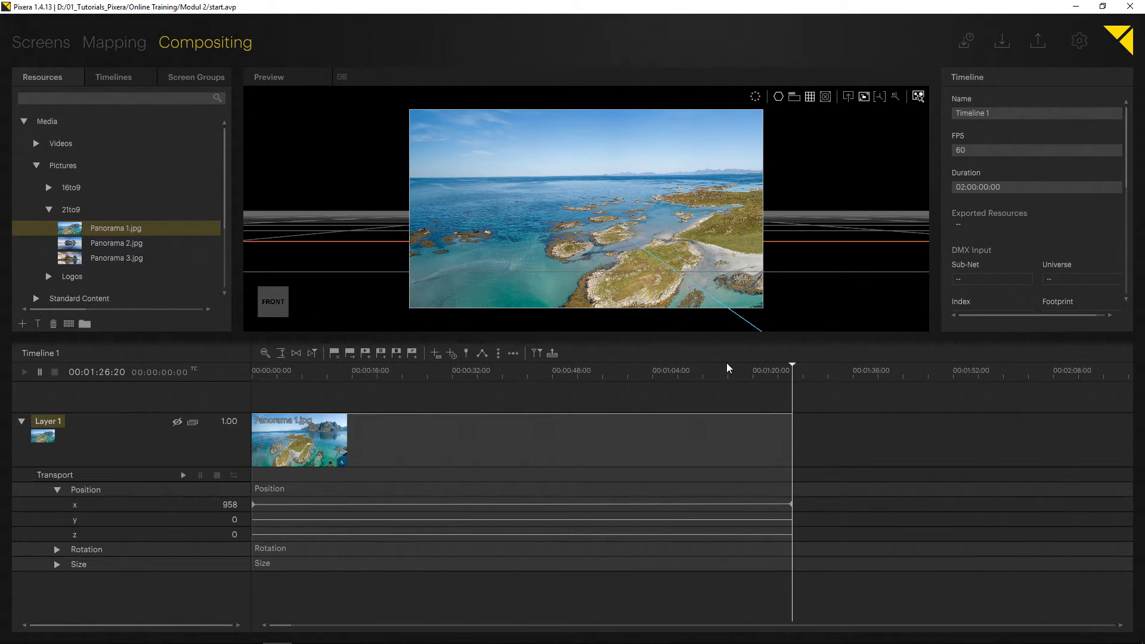
left_click_drag(787, 366, 201, 411)
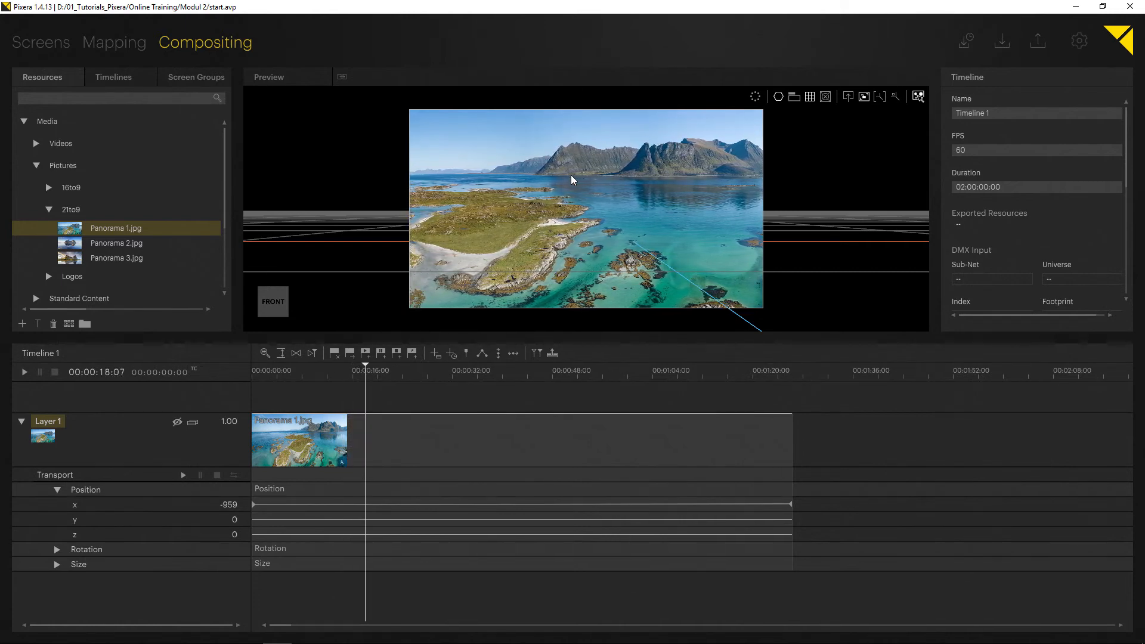
- Examine the available preview resolutions in the Preview settings, then return to Compositing
left_click(1079, 40)
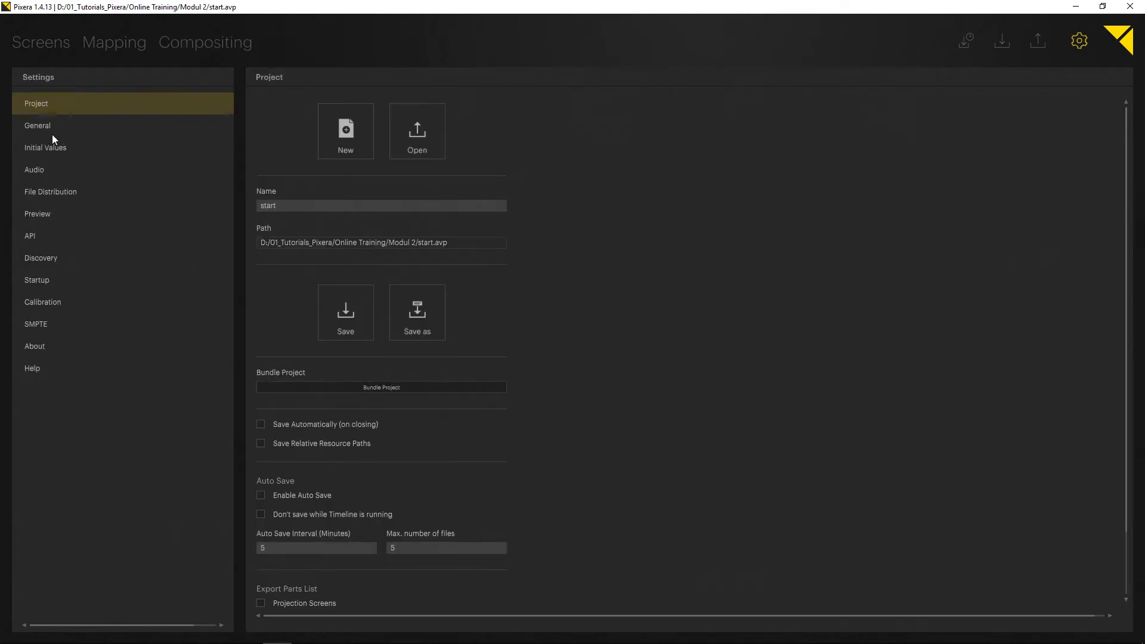
left_click(42, 213)
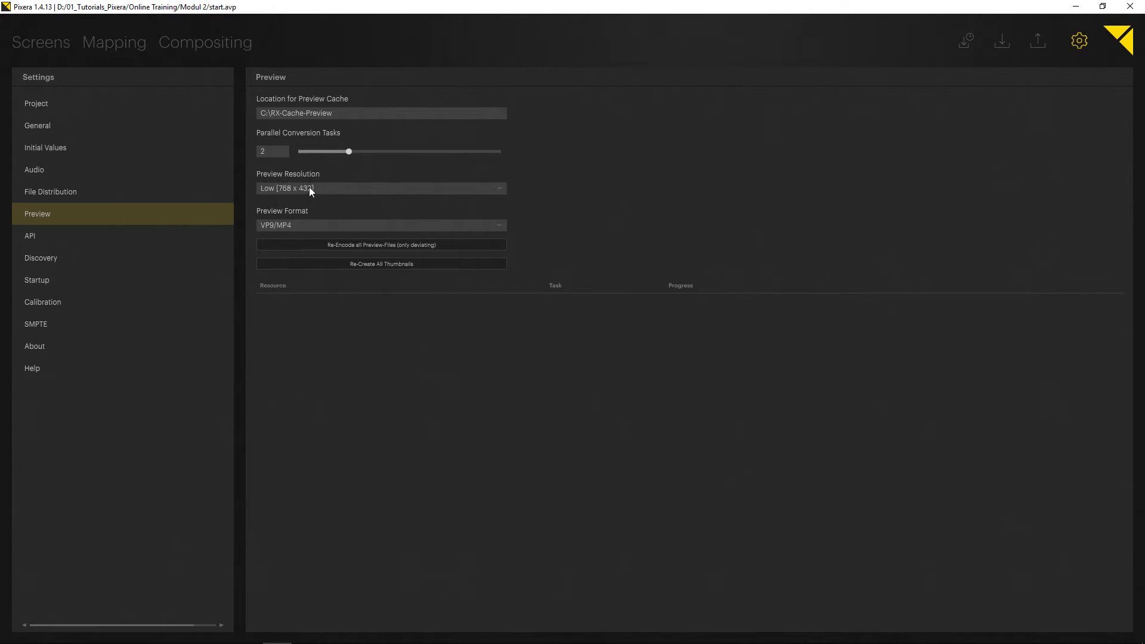
left_click(331, 188)
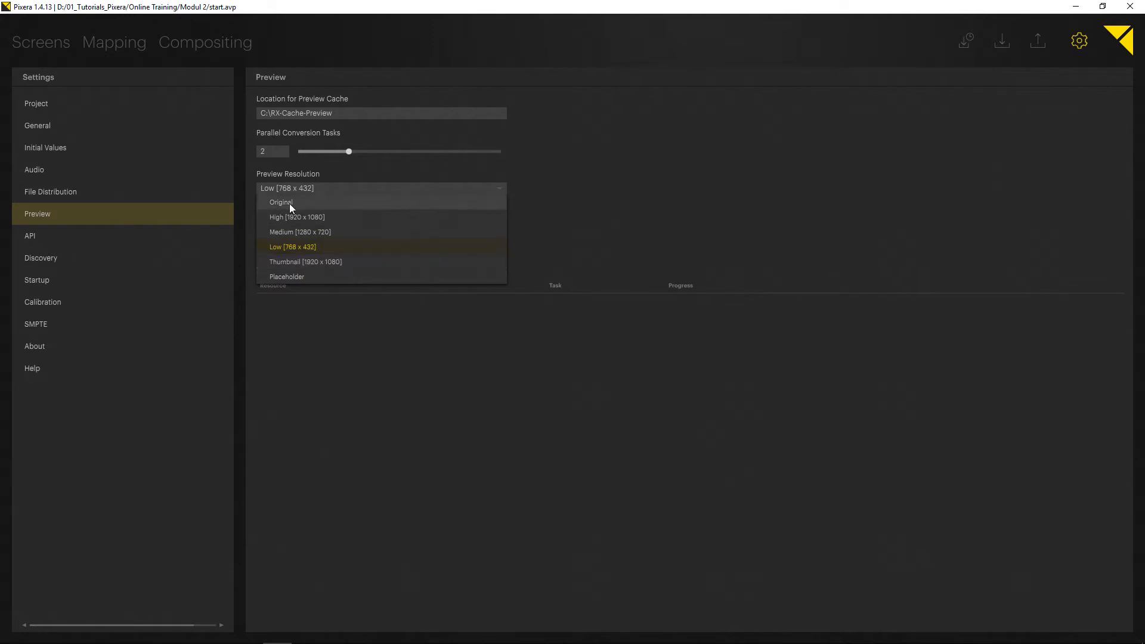
left_click(561, 165)
left_click(234, 46)
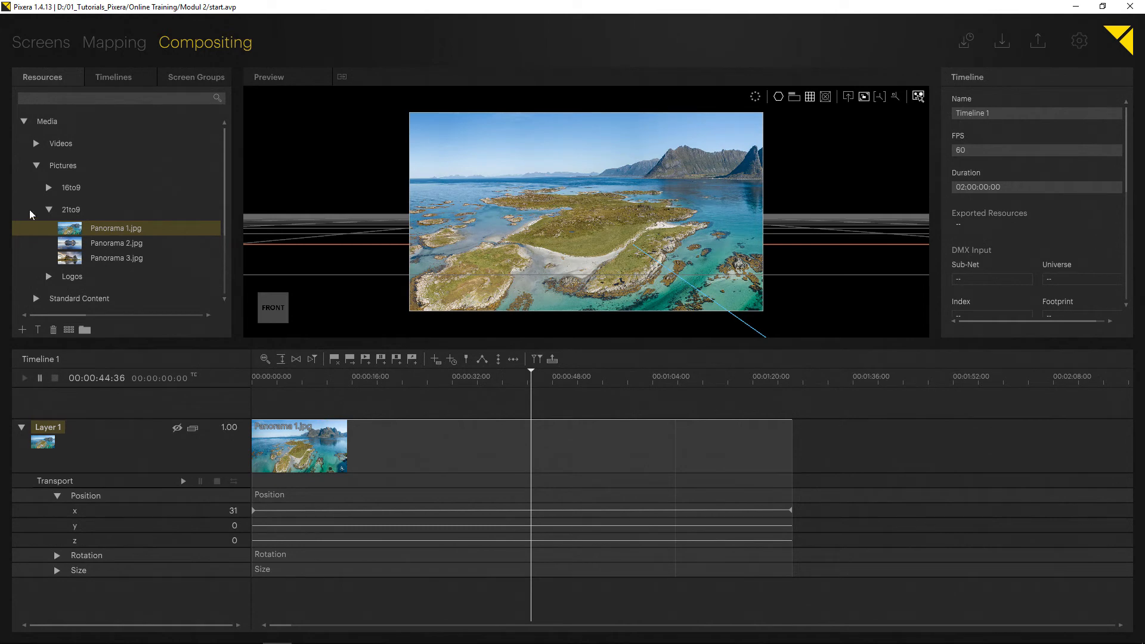
- Place the AV Stumpfl Logo transparent image from the Pictures Logos folder on the screen as a new layer
left_click(49, 210)
left_click(32, 167)
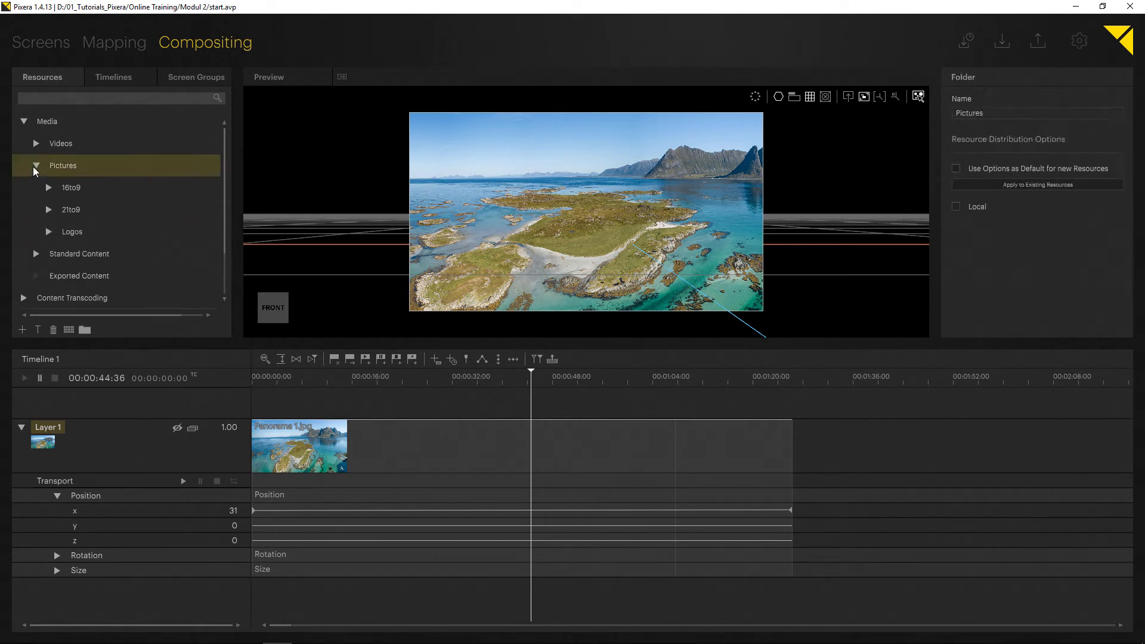
left_click(36, 165)
left_click(45, 148)
left_click(35, 166)
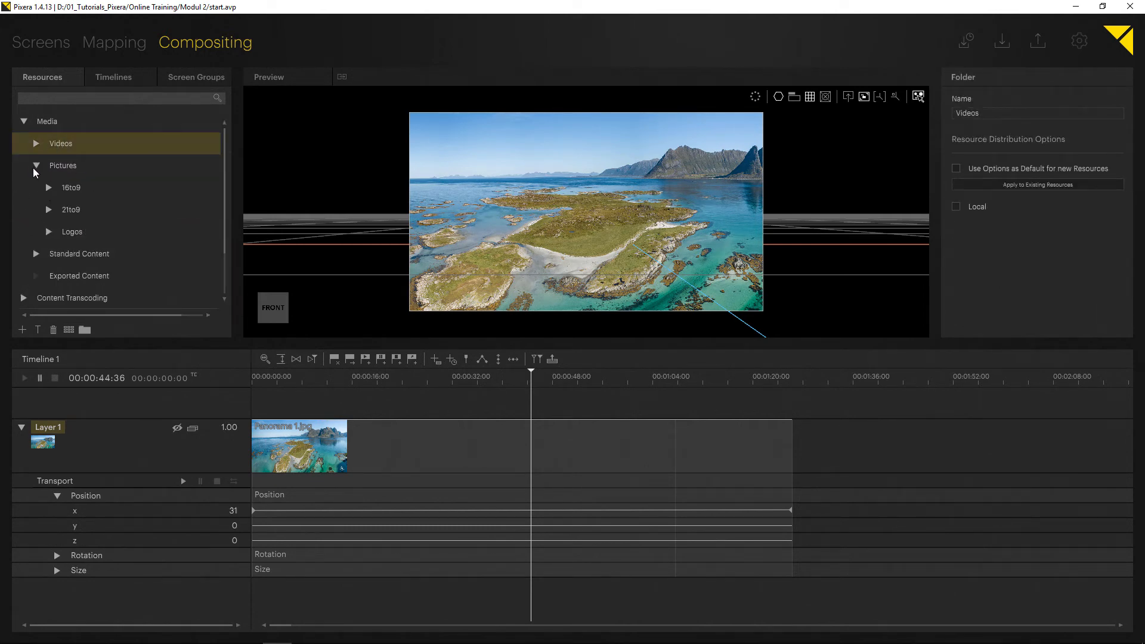
left_click(47, 231)
left_click(82, 230)
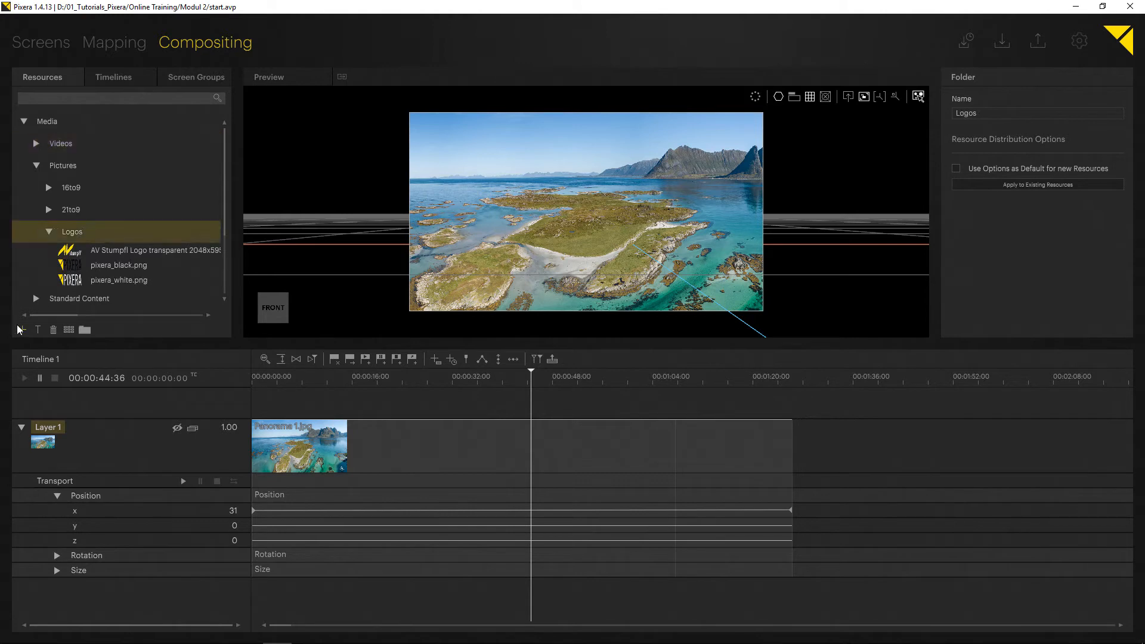
left_click(71, 253)
left_click_drag(70, 253, 583, 237)
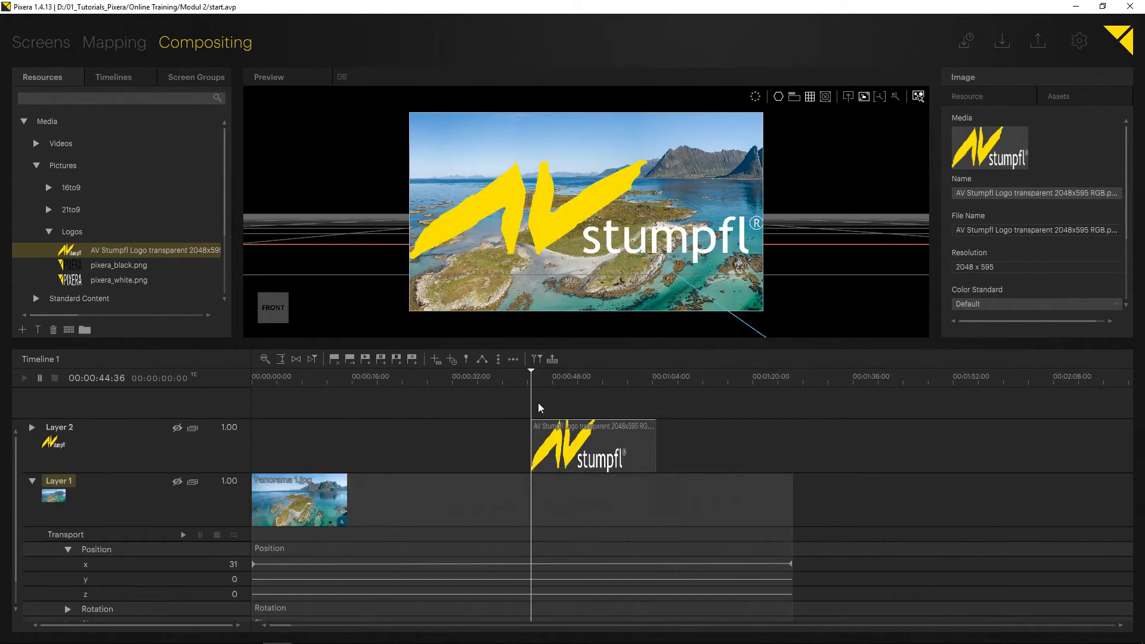
- Move the logo clip to the timeline start, extend its duration to 00:01:26:20 and scrub to about 00:00:16:16
left_click_drag(605, 440, 272, 442)
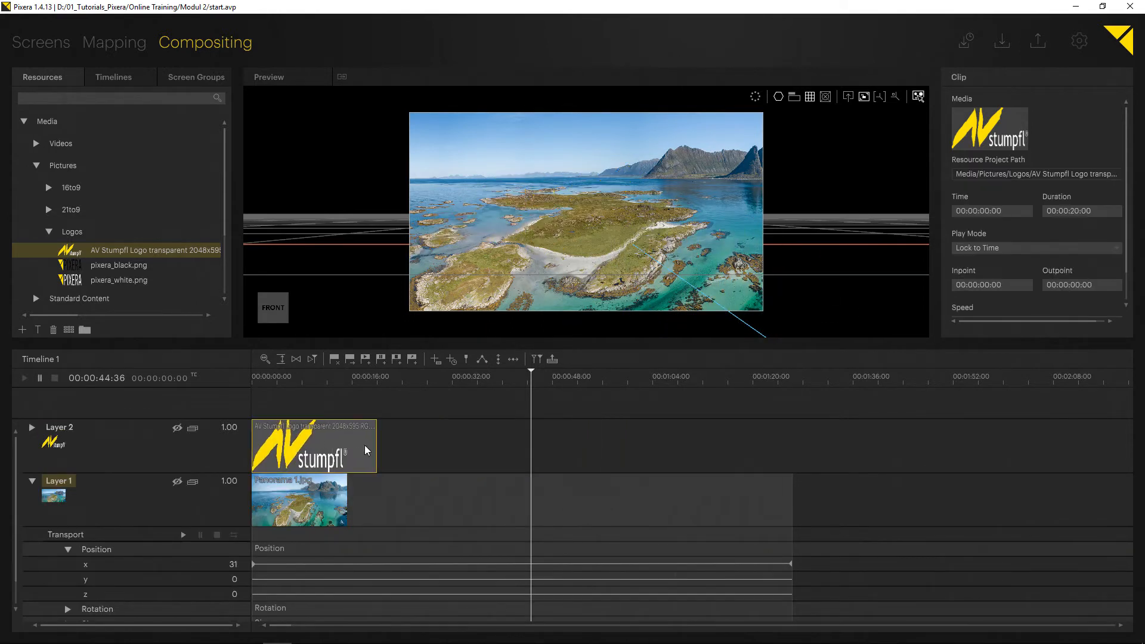
left_click_drag(375, 452, 791, 448)
left_click_drag(516, 378, 353, 378)
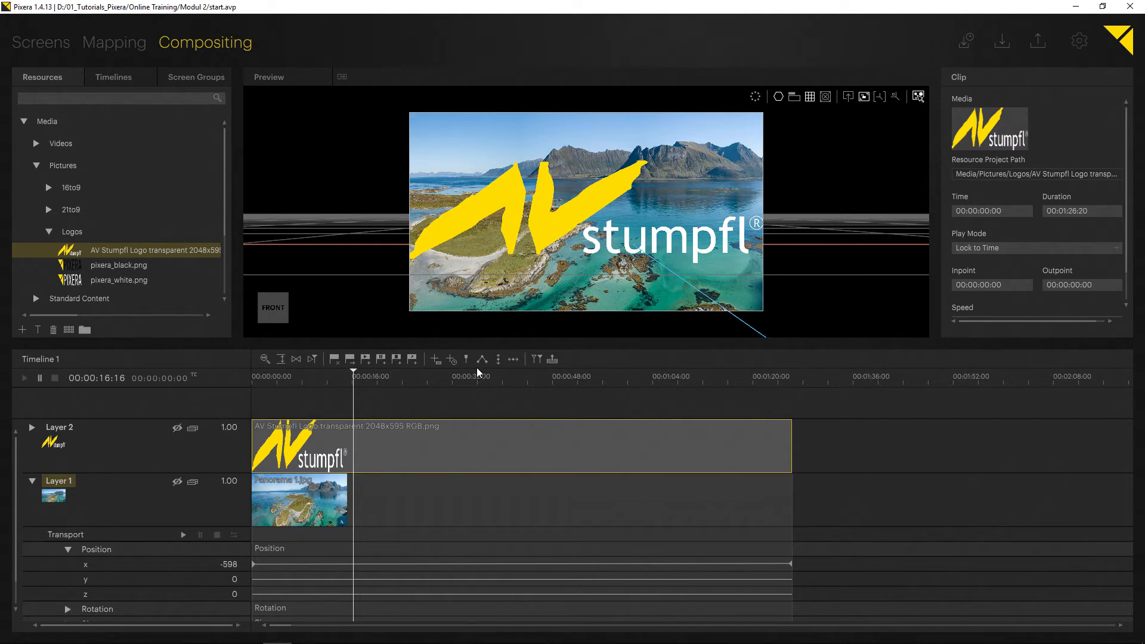
- Dive into the screen, scale the logo to about 480 x 139 and move it to about x -1198, y -469
left_click(848, 98)
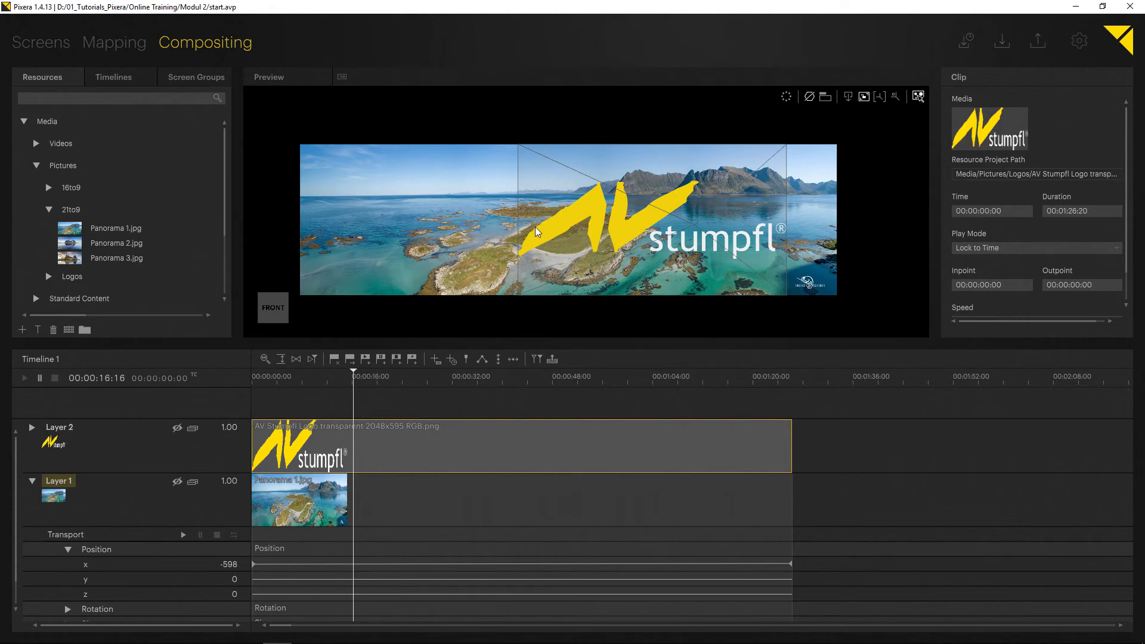
left_click(620, 226)
left_click_drag(616, 227, 434, 209)
left_click_drag(310, 172, 528, 249)
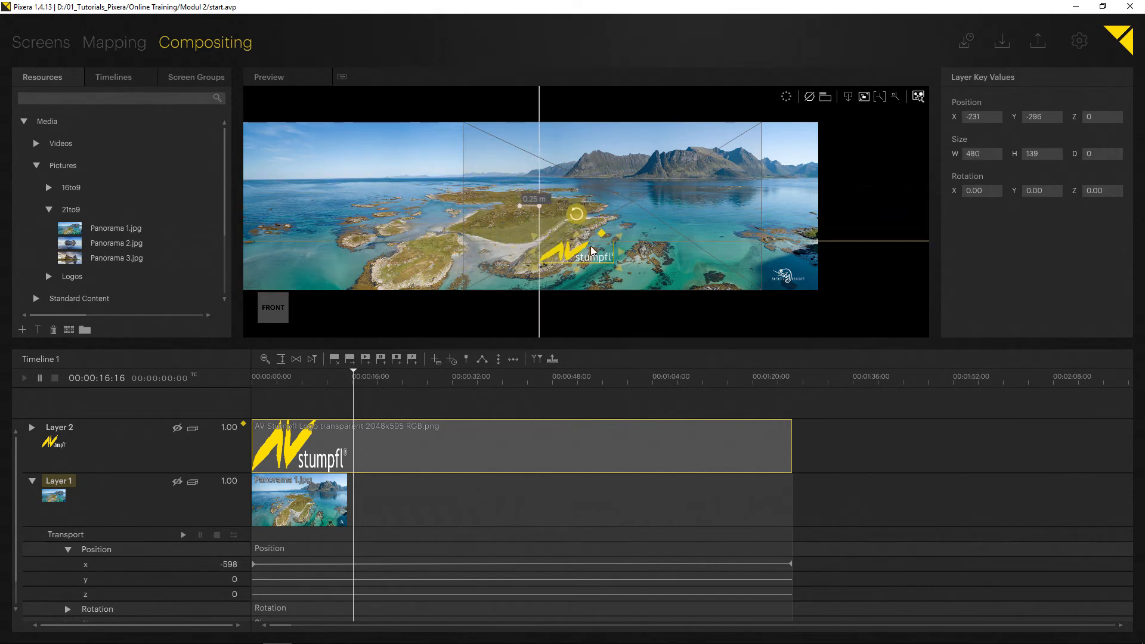
left_click_drag(596, 257, 450, 284)
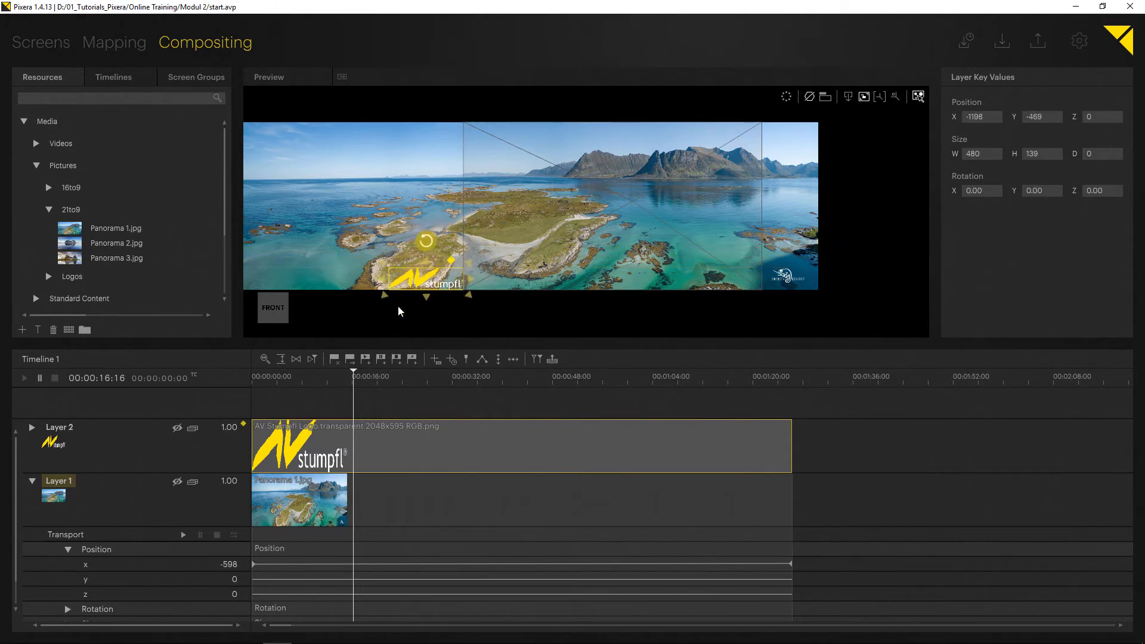
- Expand Layer 2's Position parameters, collapse Layer 1 and move the playhead to the timeline start
left_click(397, 357)
left_click(32, 428)
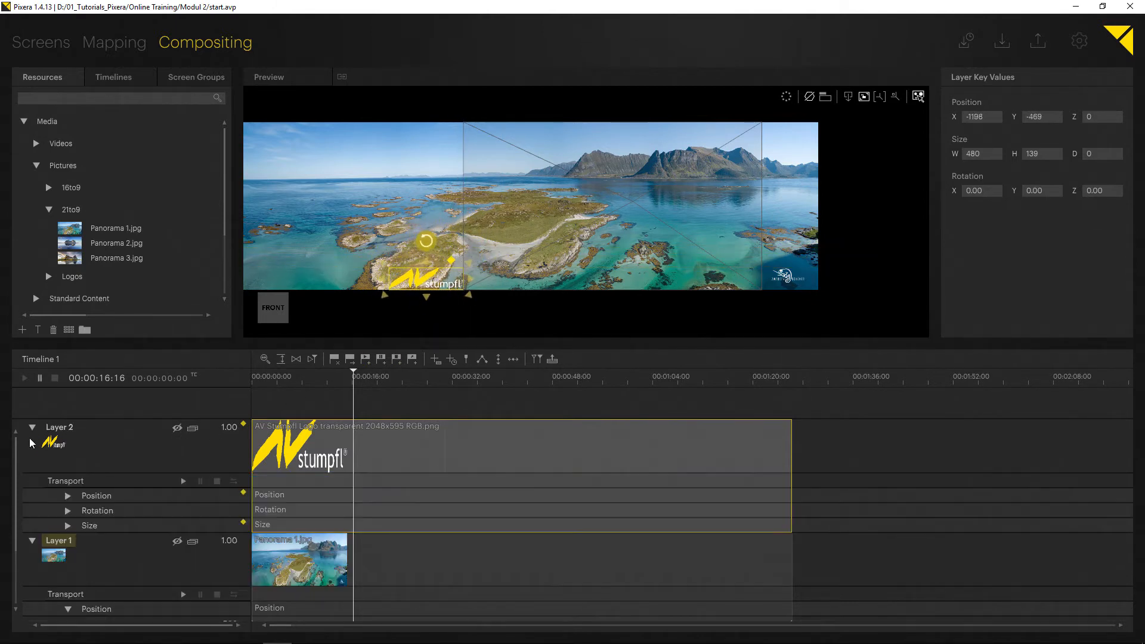
left_click(32, 540)
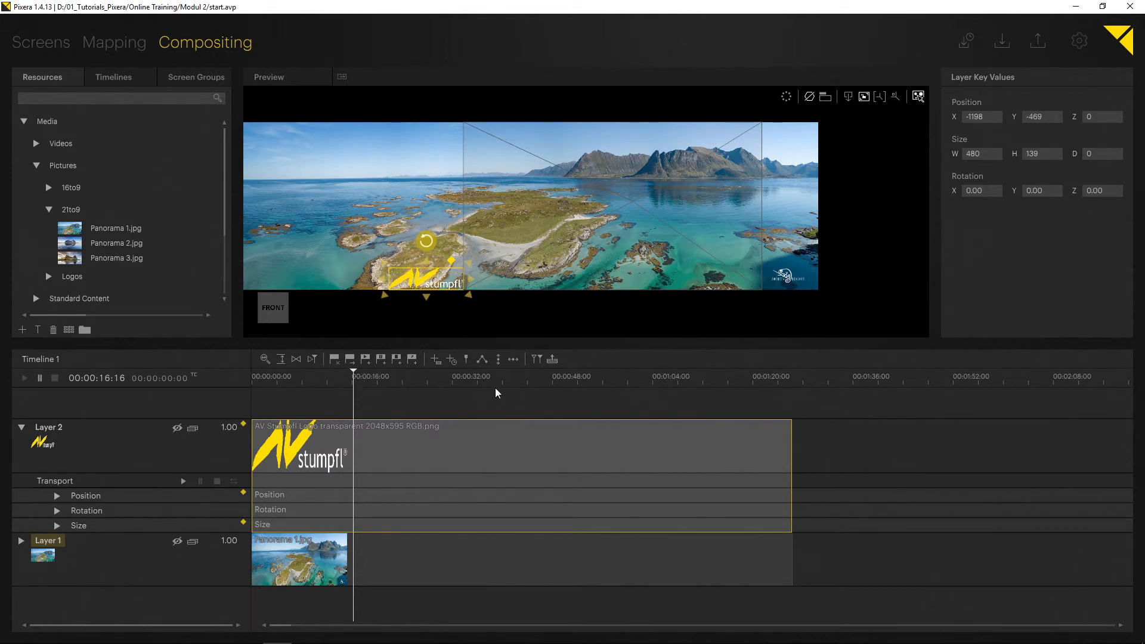
left_click_drag(334, 381, 235, 409)
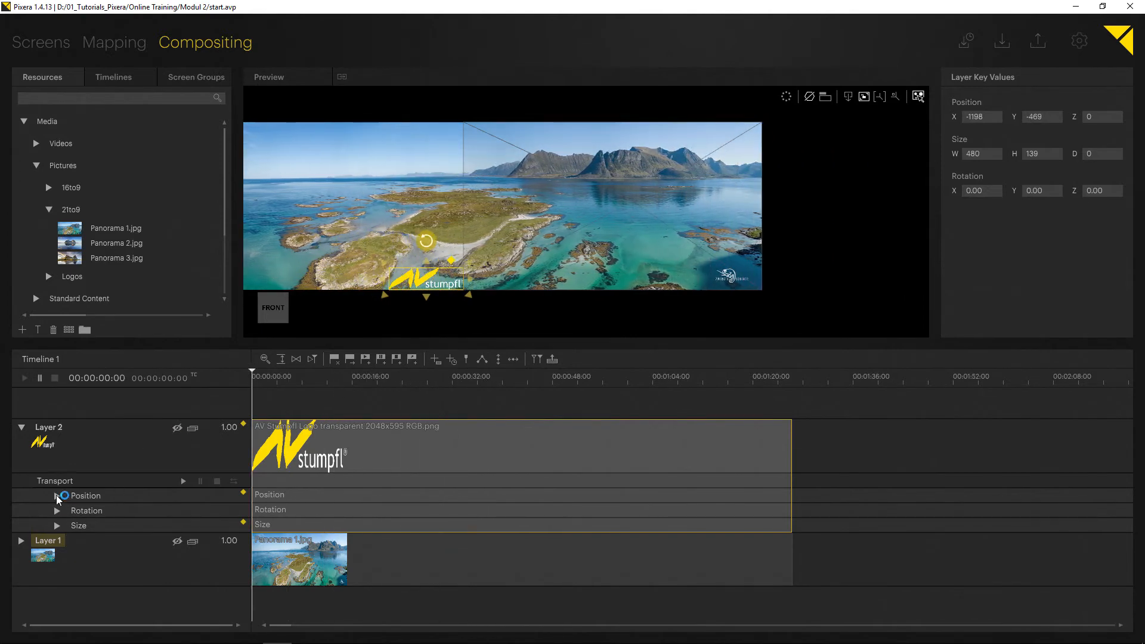
left_click(57, 495)
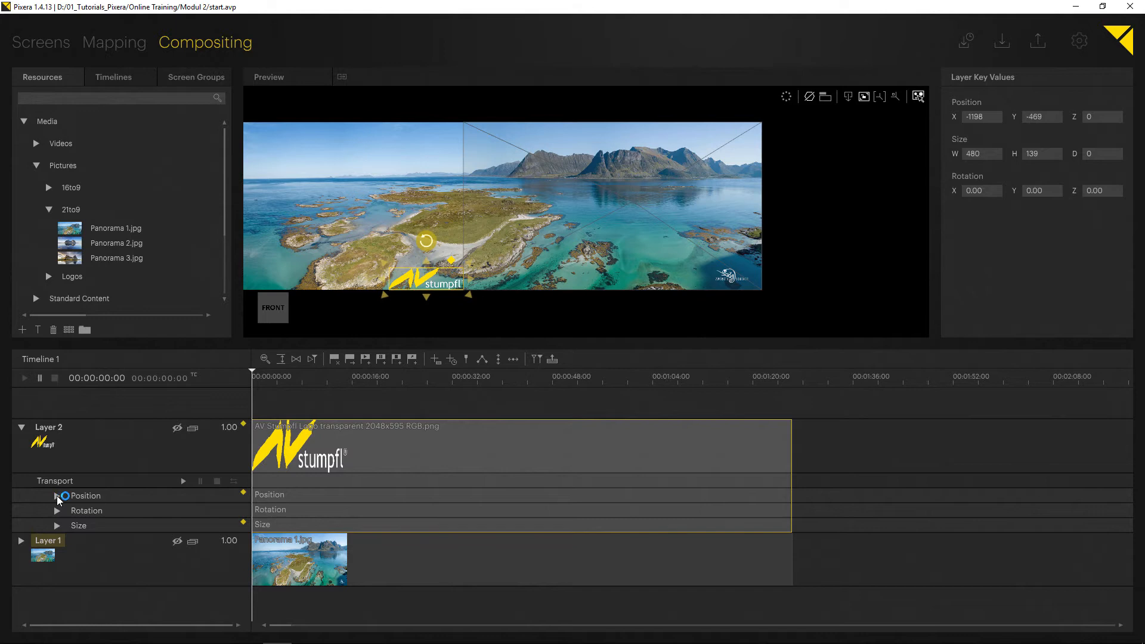
- Store Layer 2's pending position and size values as keys at 00:00:00:00 and scrub briefly around the timeline start
left_click(263, 380)
left_click_drag(263, 378, 241, 383)
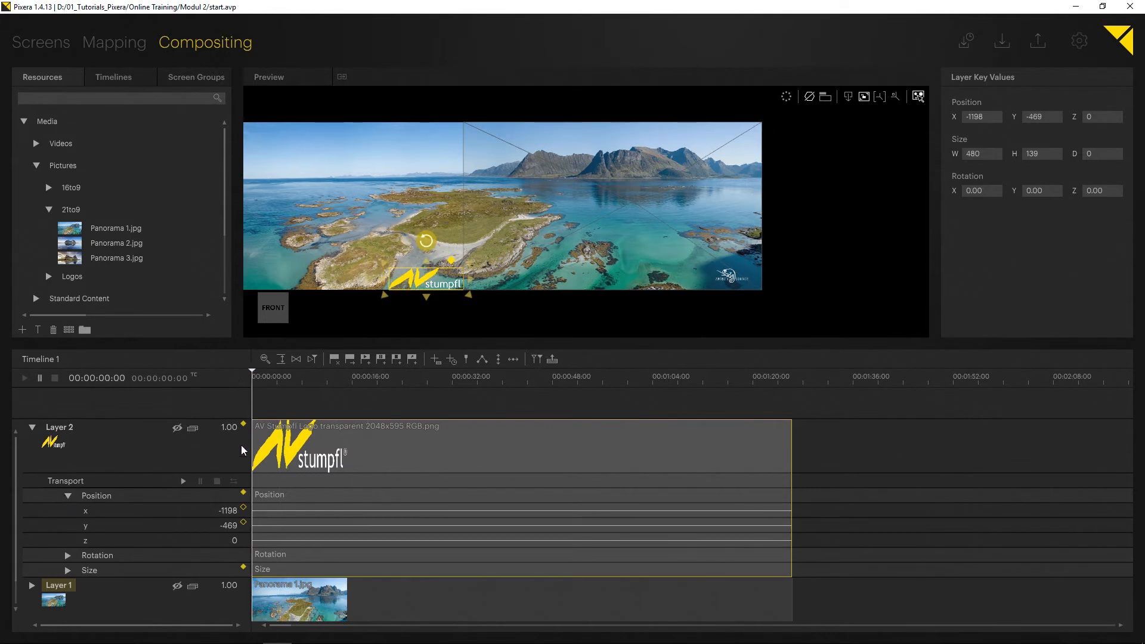
left_click(244, 424)
key("space")
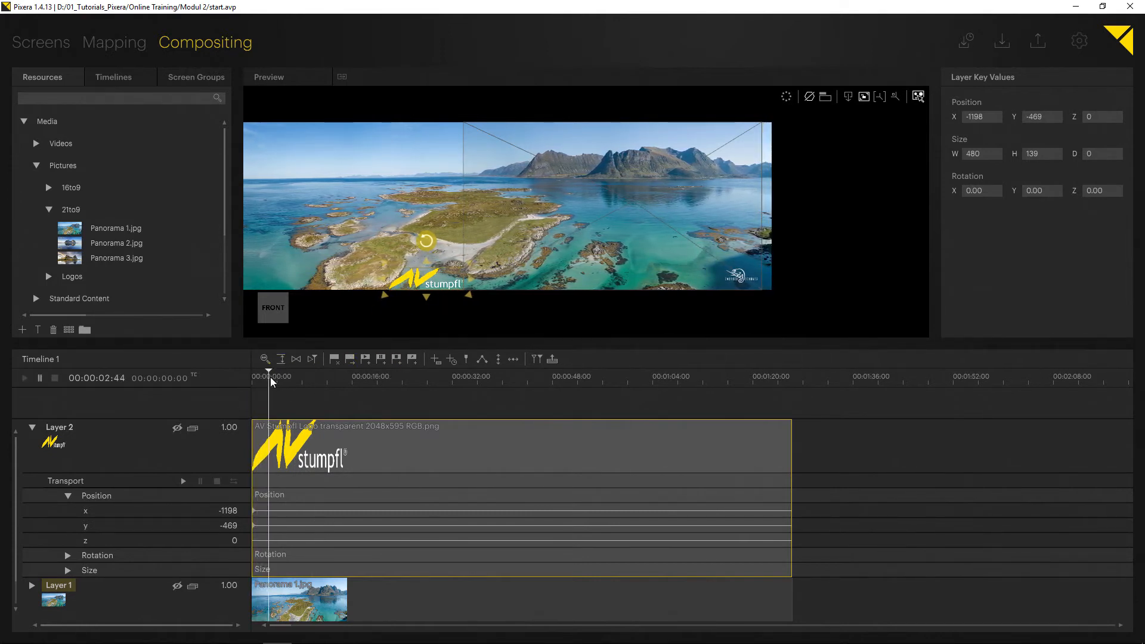
left_click_drag(270, 377, 223, 382)
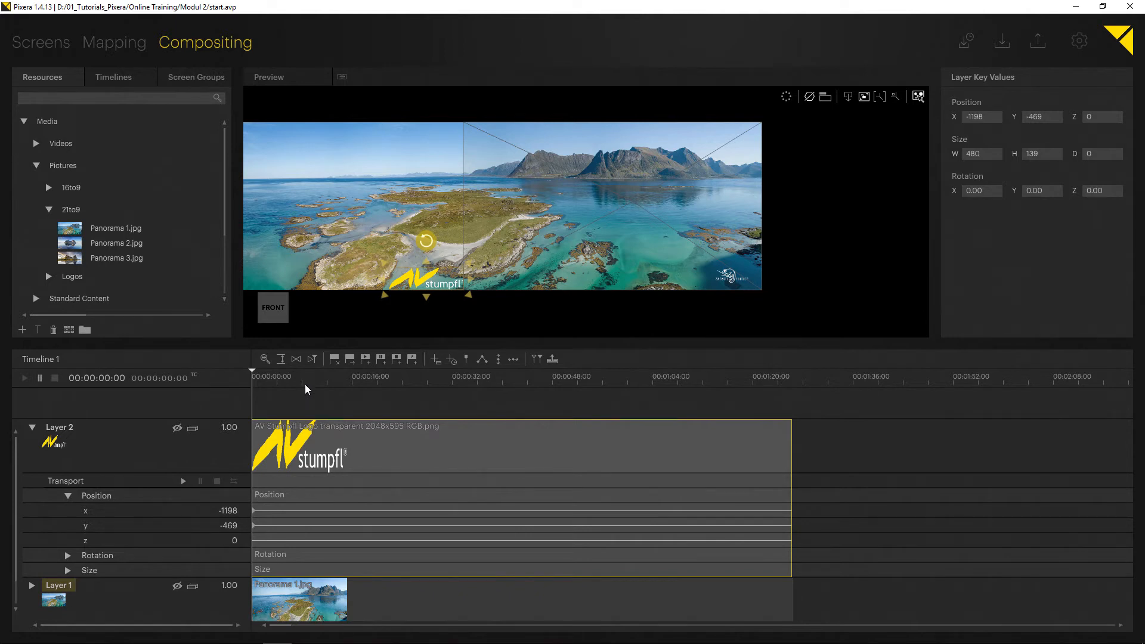
- Copy Layer 2's x and y position keys from the timeline start and paste them at 00:00:02:00
double_click(119, 377)
type("200")
key("Return")
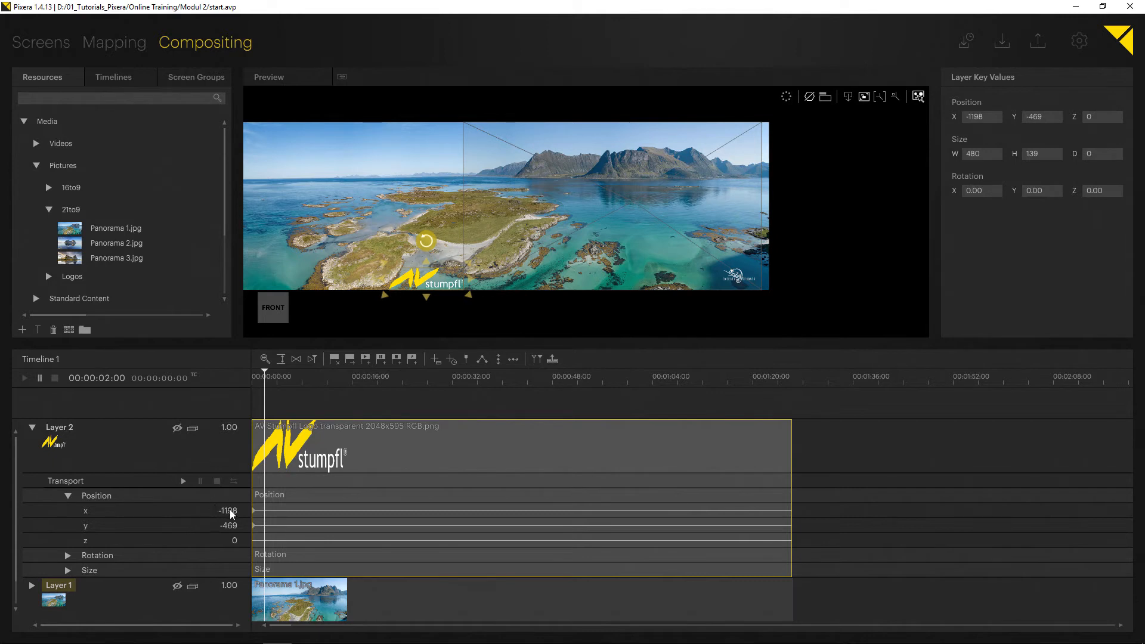
left_click(257, 531)
left_click(252, 511)
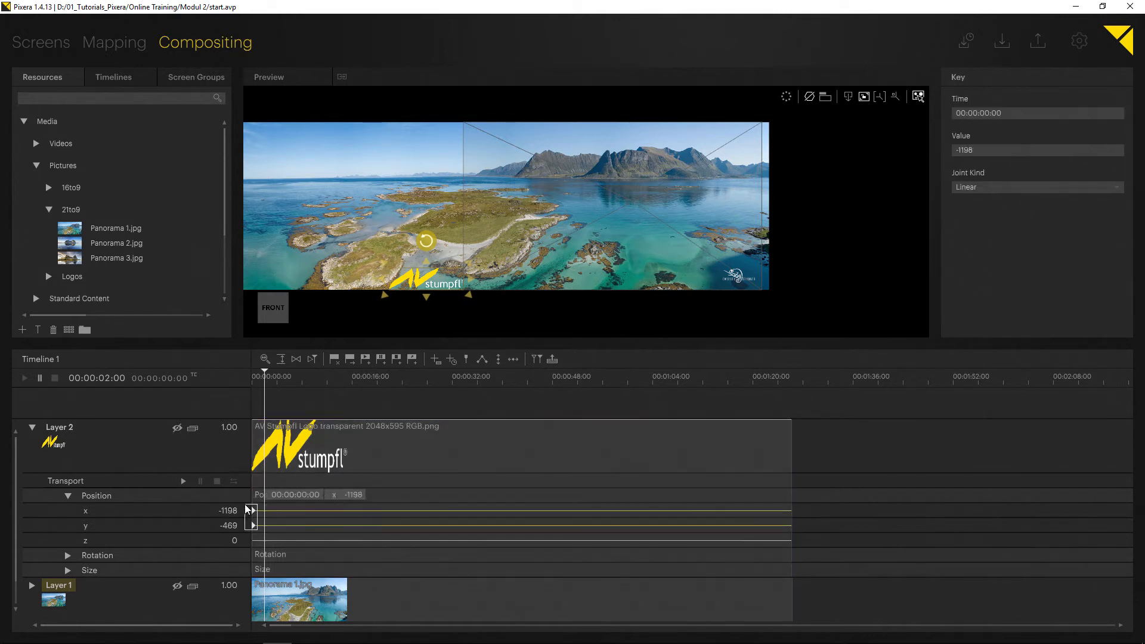
key("ctrl+c")
key("ctrl+v")
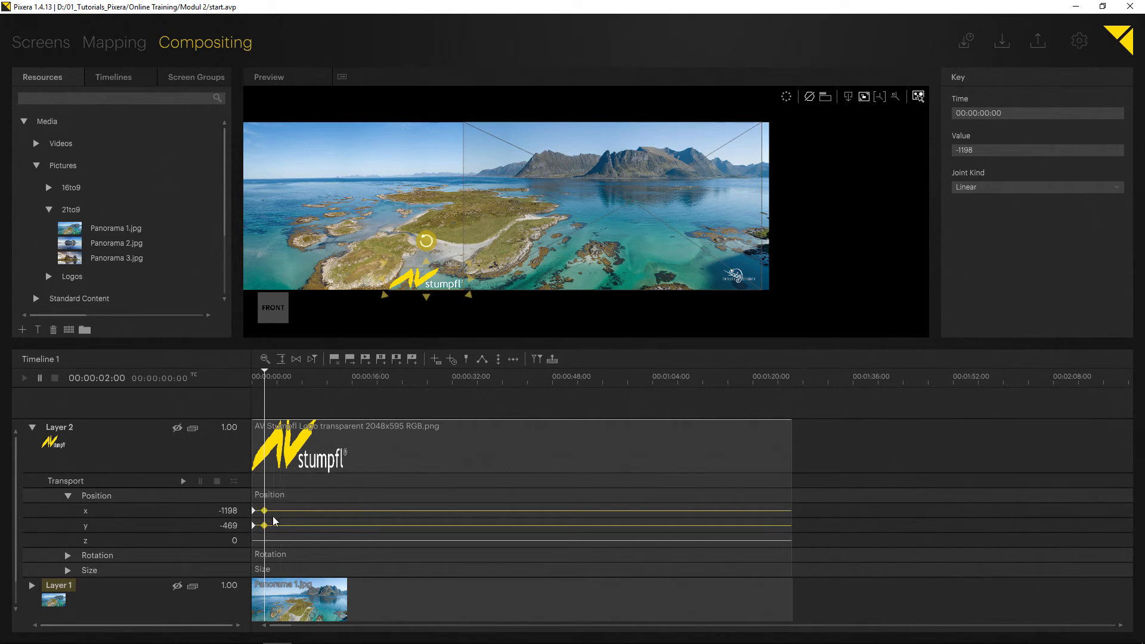
left_click(281, 410)
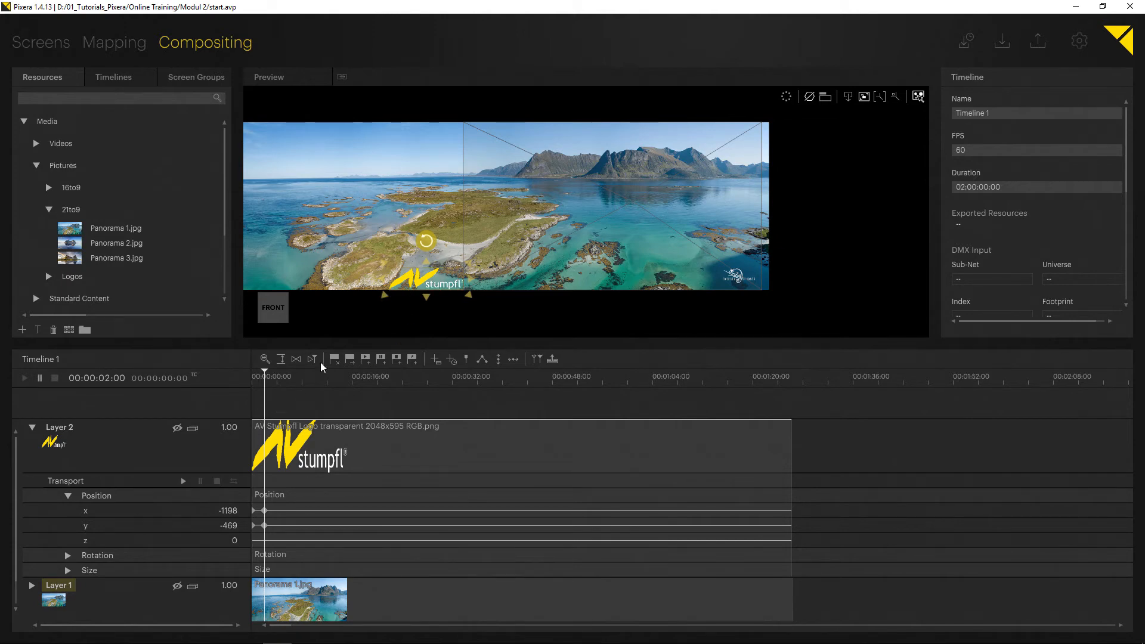
- Jump back and forth between Layer 2's keys and the clip end, finishing on the 00:00:02:00 key
left_click(285, 384)
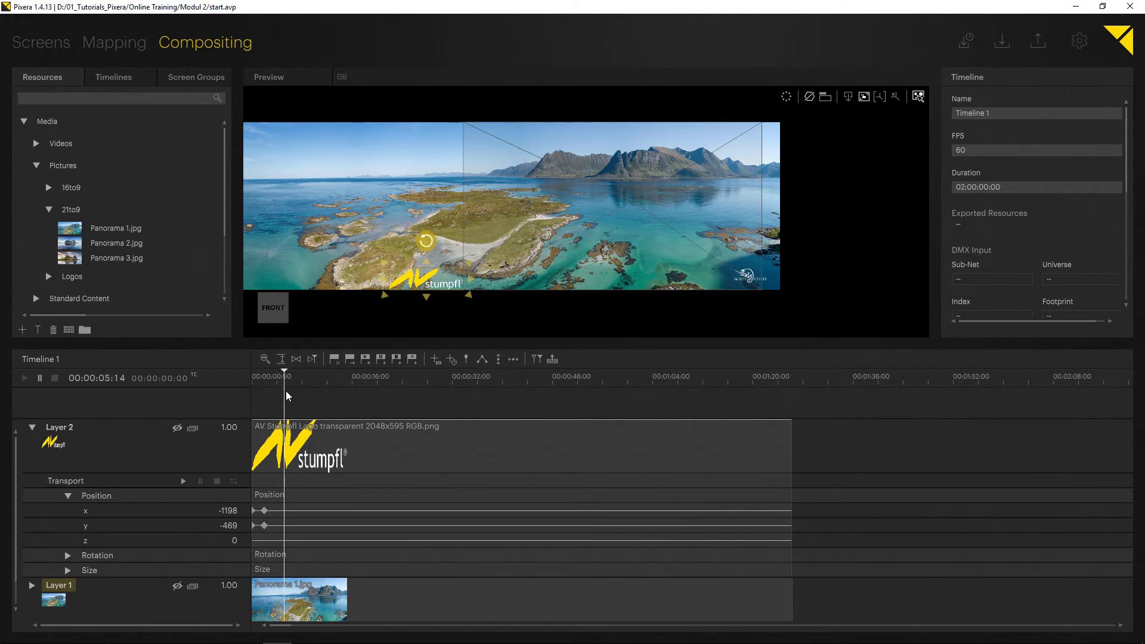
key("ctrl+Left")
key("ctrl+Right")
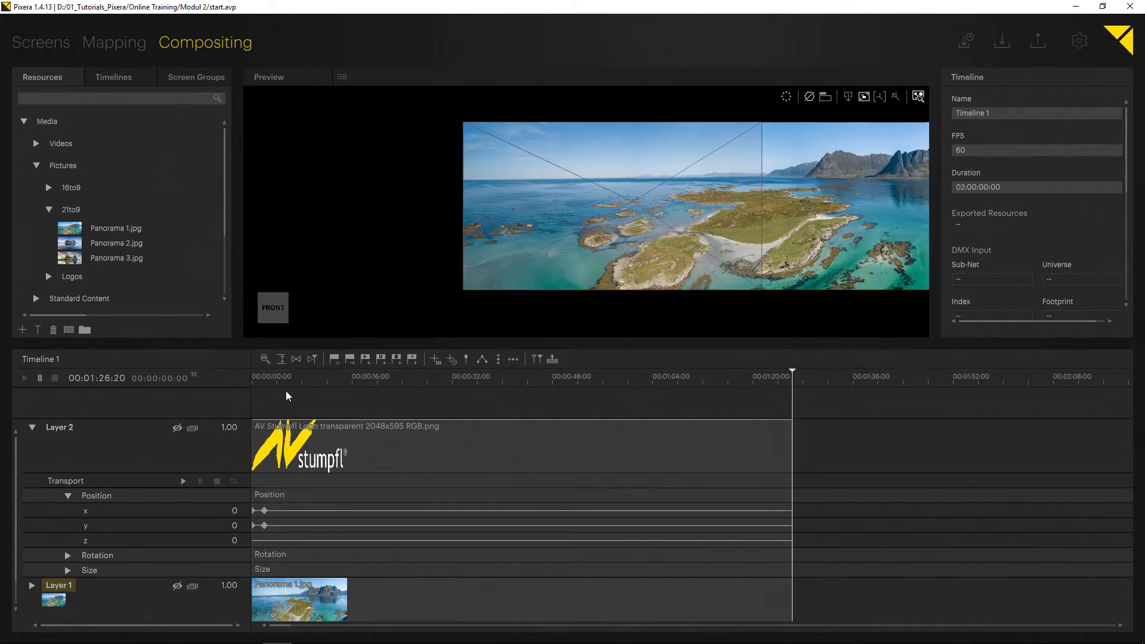
key("ctrl+Left")
key("ctrl+Left")
key("ctrl+Right")
key("ctrl+Left")
key("ctrl+Right")
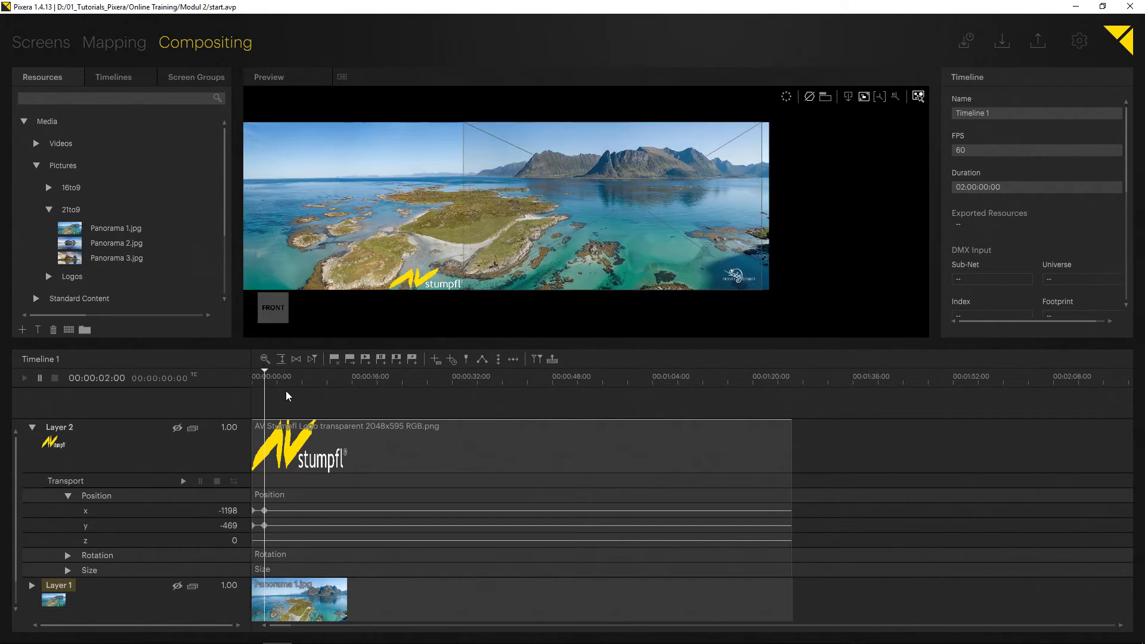
key("ctrl+Left")
key("ctrl+Right")
- Advance the playhead by two seconds, move the logo horizontally to about x -715 and store its x position key
key("ctrl+g")
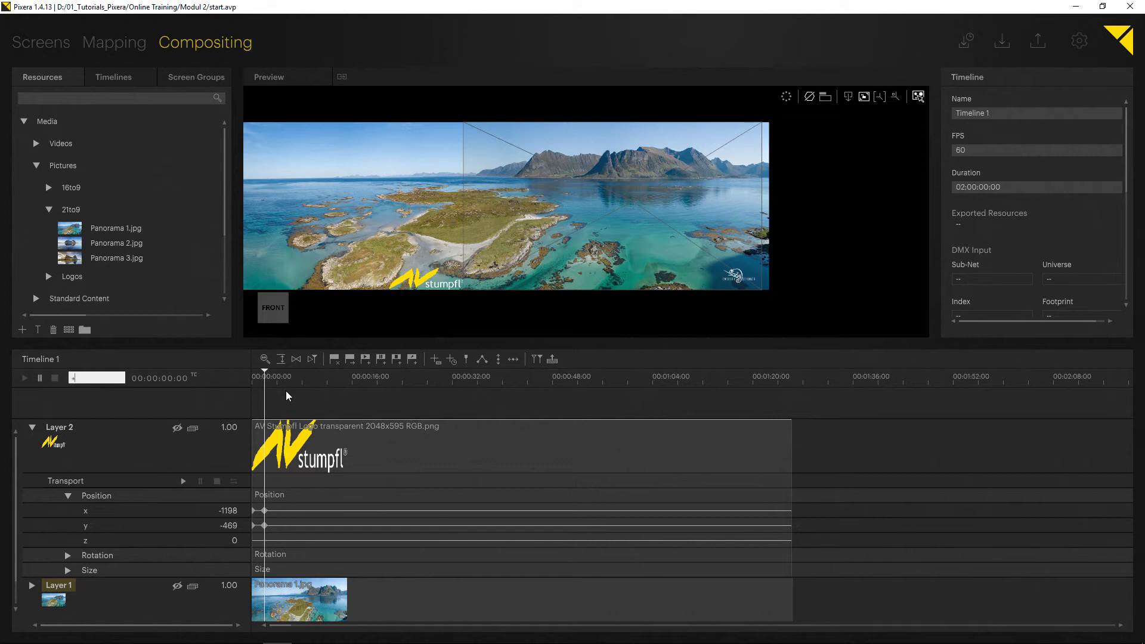
type("++200")
key("Return")
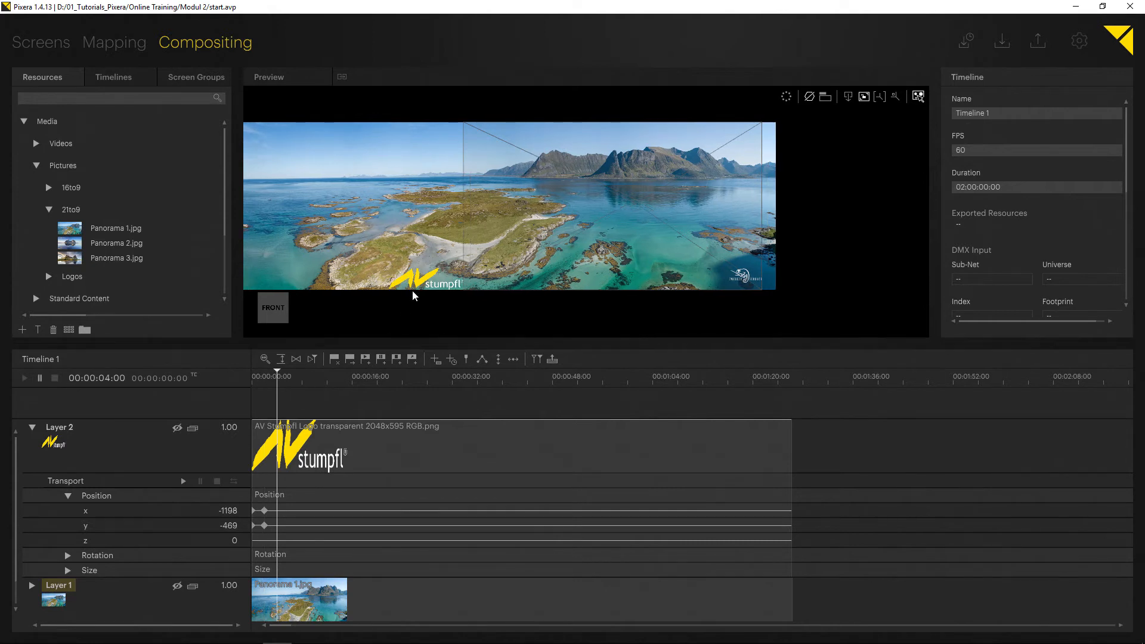
left_click(425, 283)
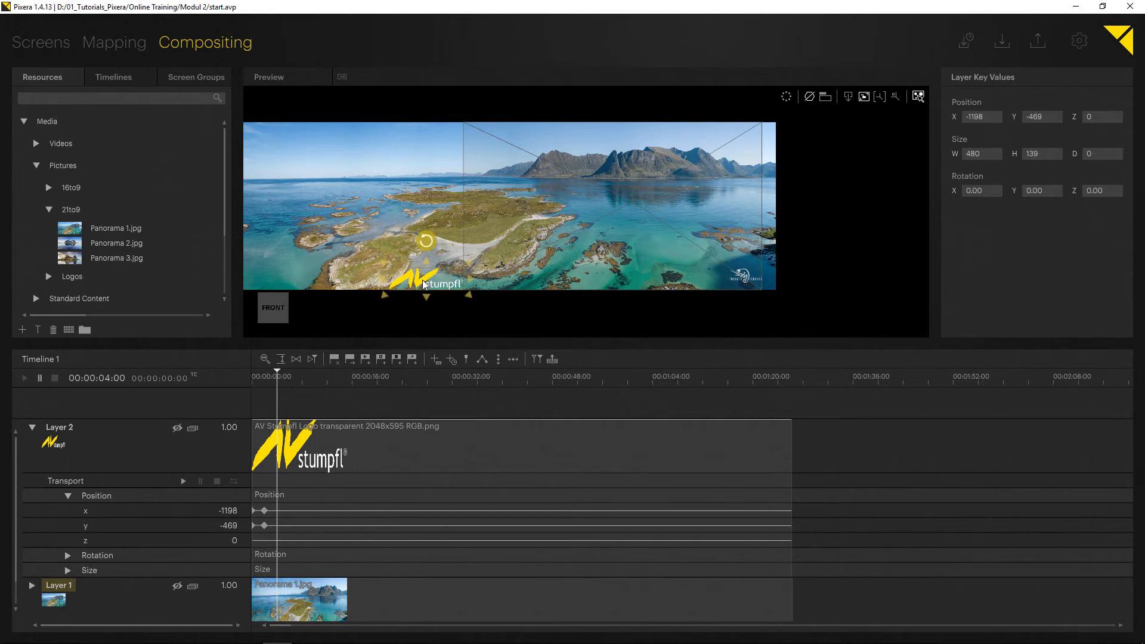
left_click_drag(423, 280, 499, 281)
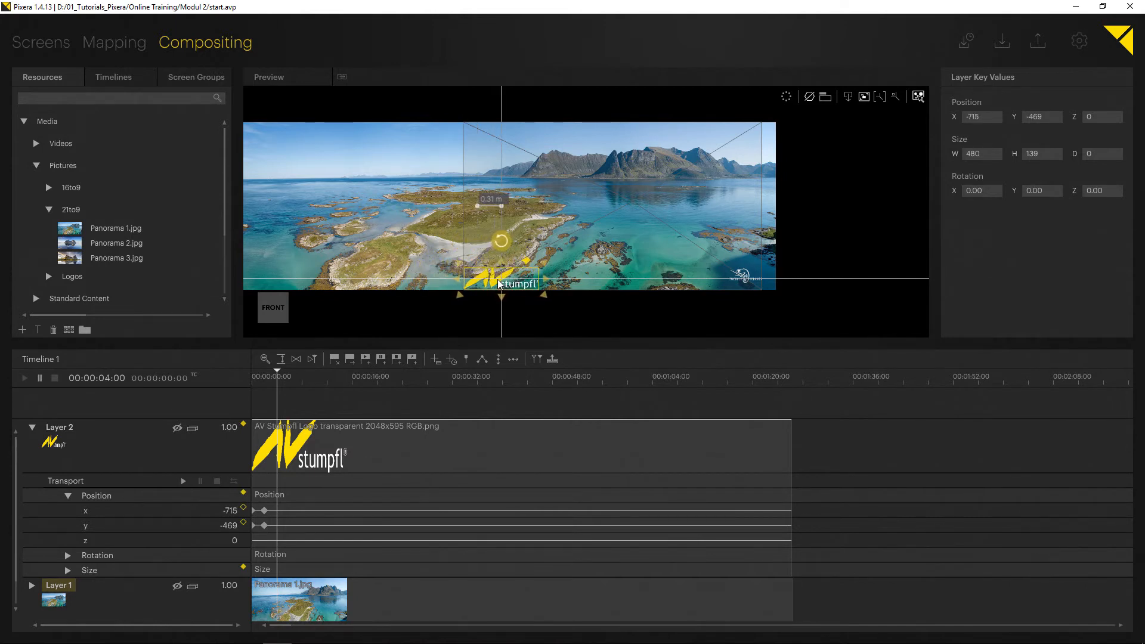
left_click(528, 262)
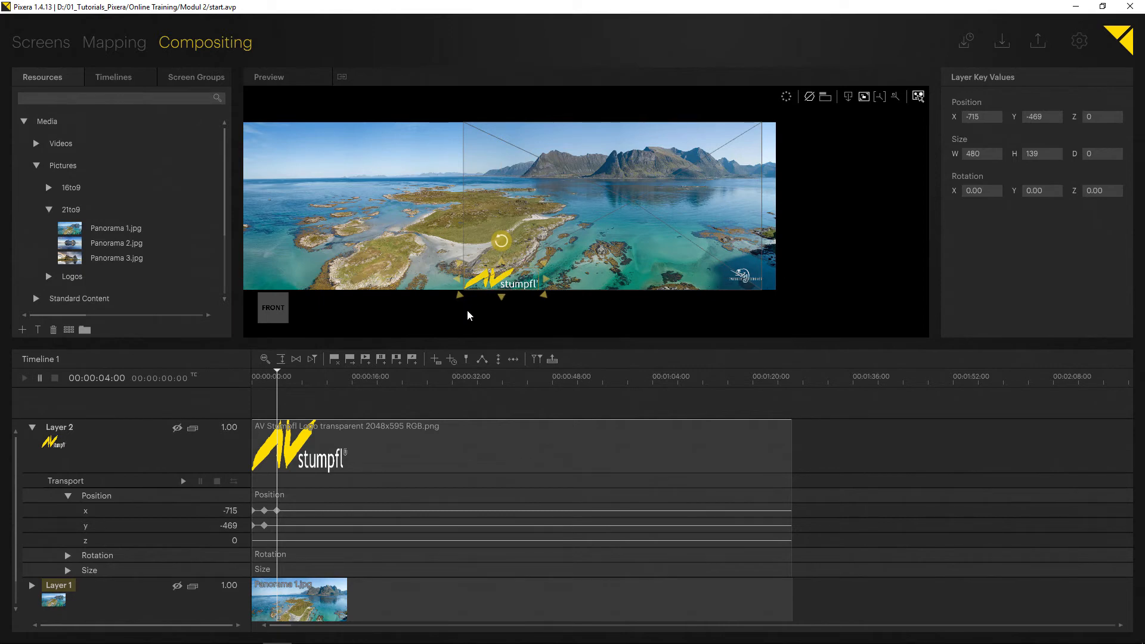
- Advance the playhead five seconds from the 00:00:04:00 key and paste a copy of that x position key at 00:00:09:00
left_click(260, 375)
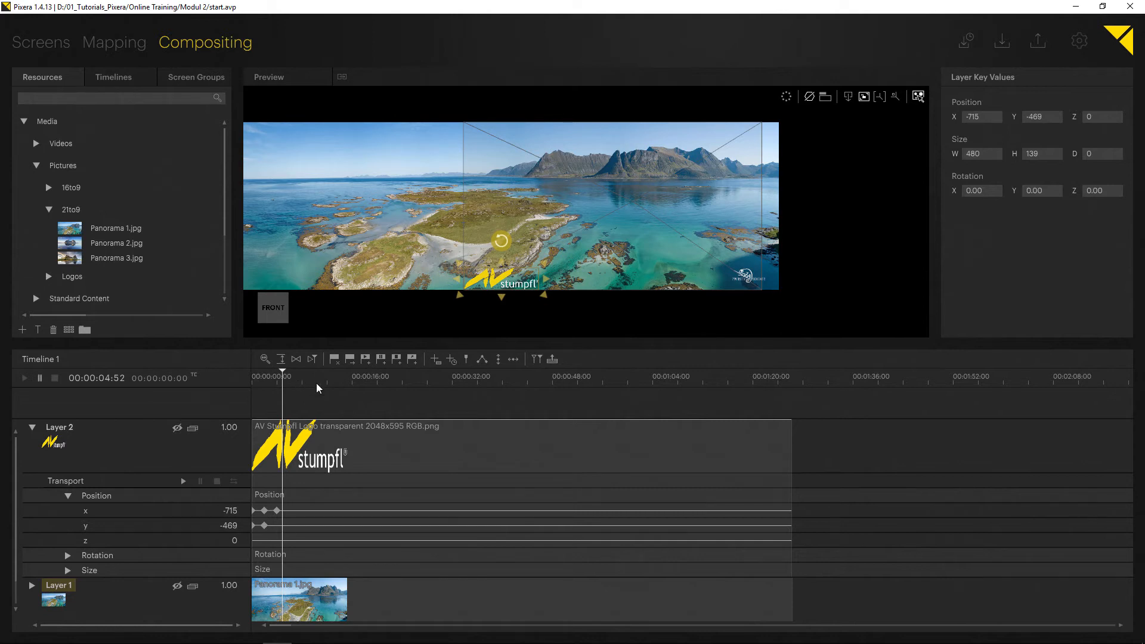
key("ctrl+Left")
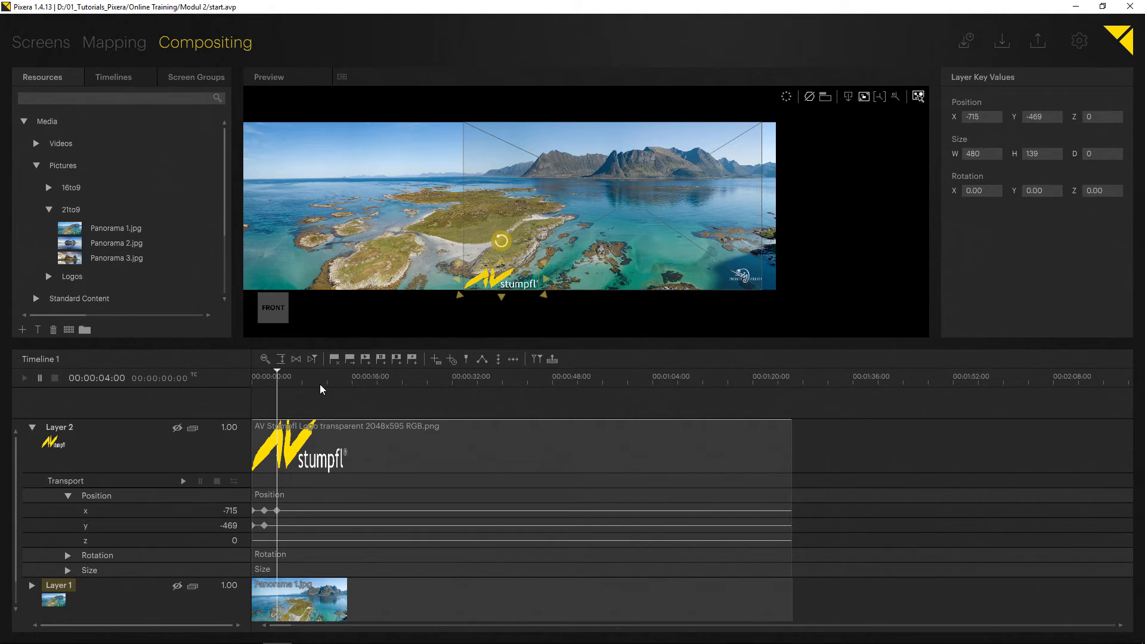
key("ctrl+g")
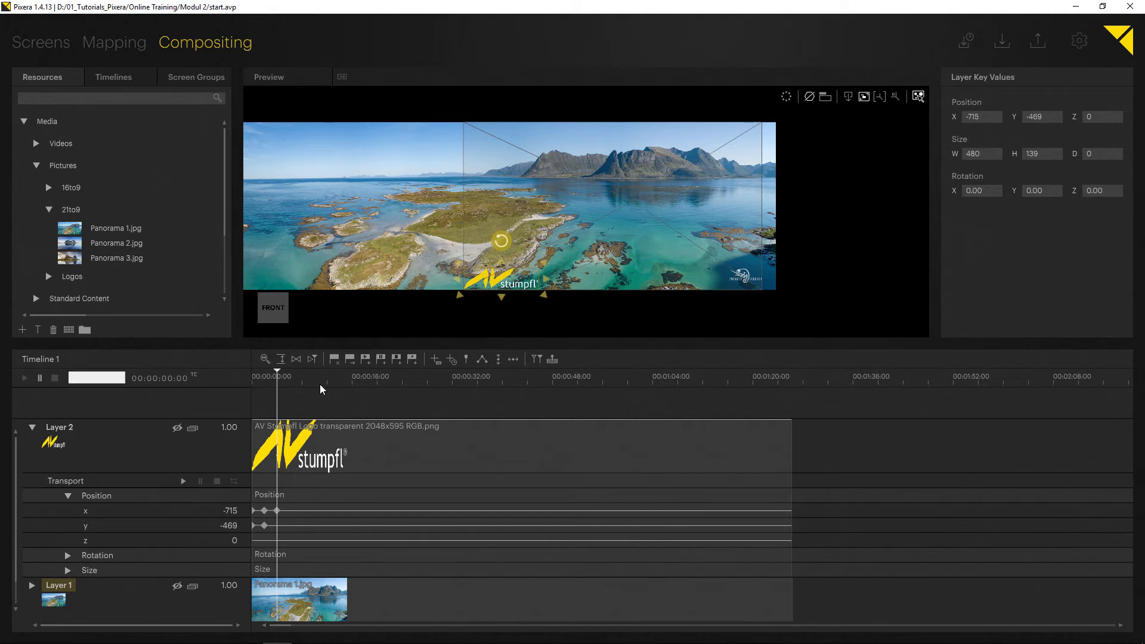
type("++500")
key("Return")
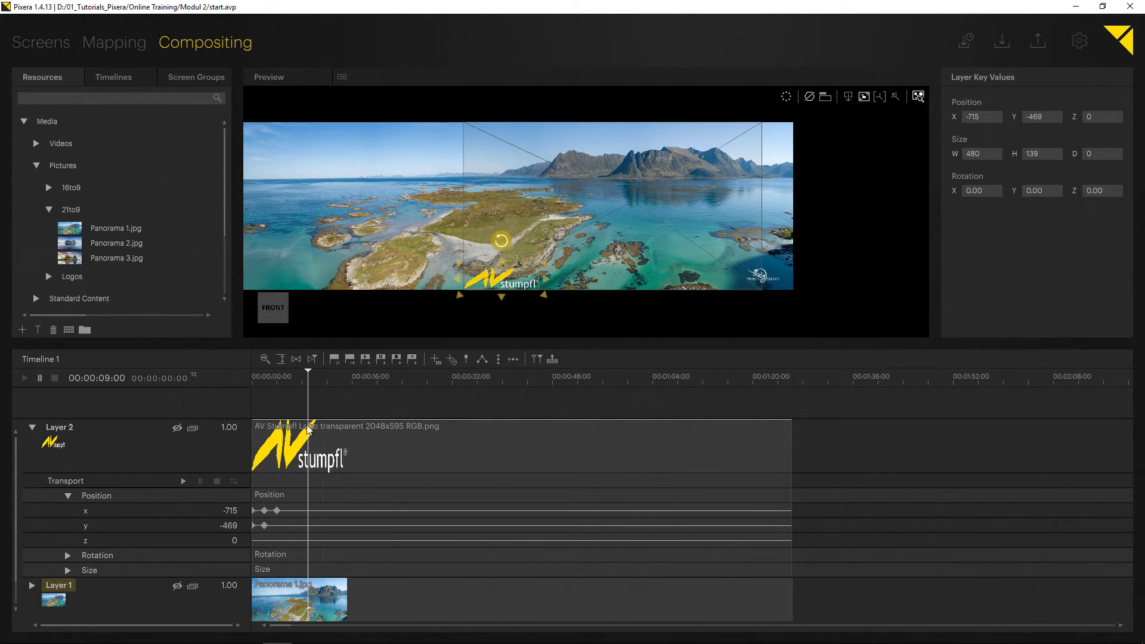
left_click(276, 511)
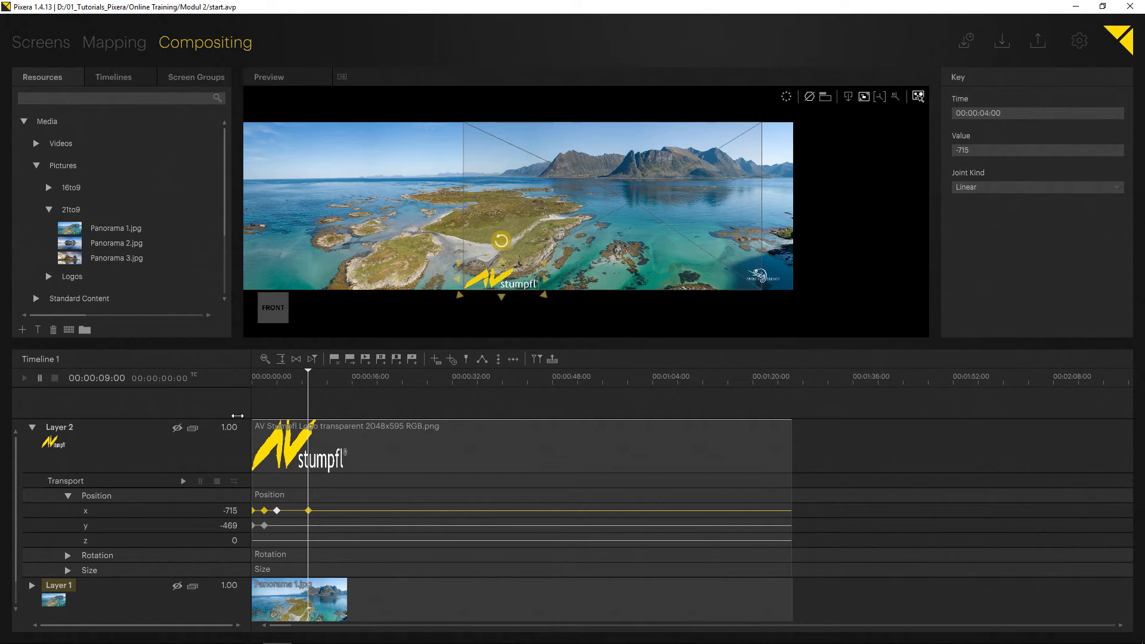
- Move the playhead to 00:00:11:00, shift the logo back off the screen to about x -1202 and store its x key
key("Return")
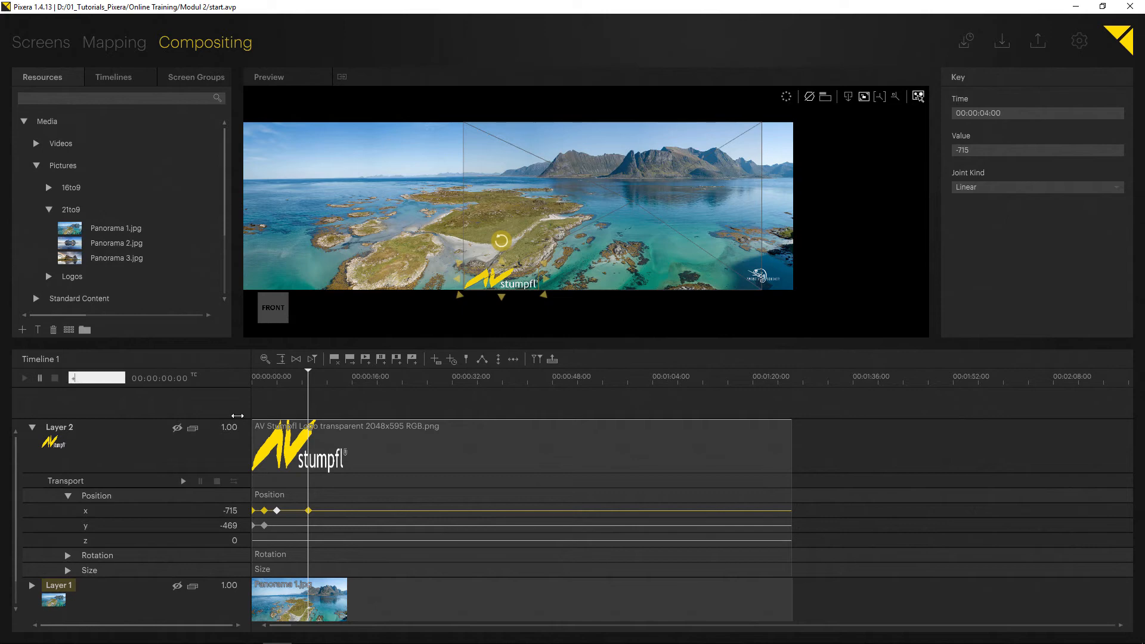
type("1100")
key("Return")
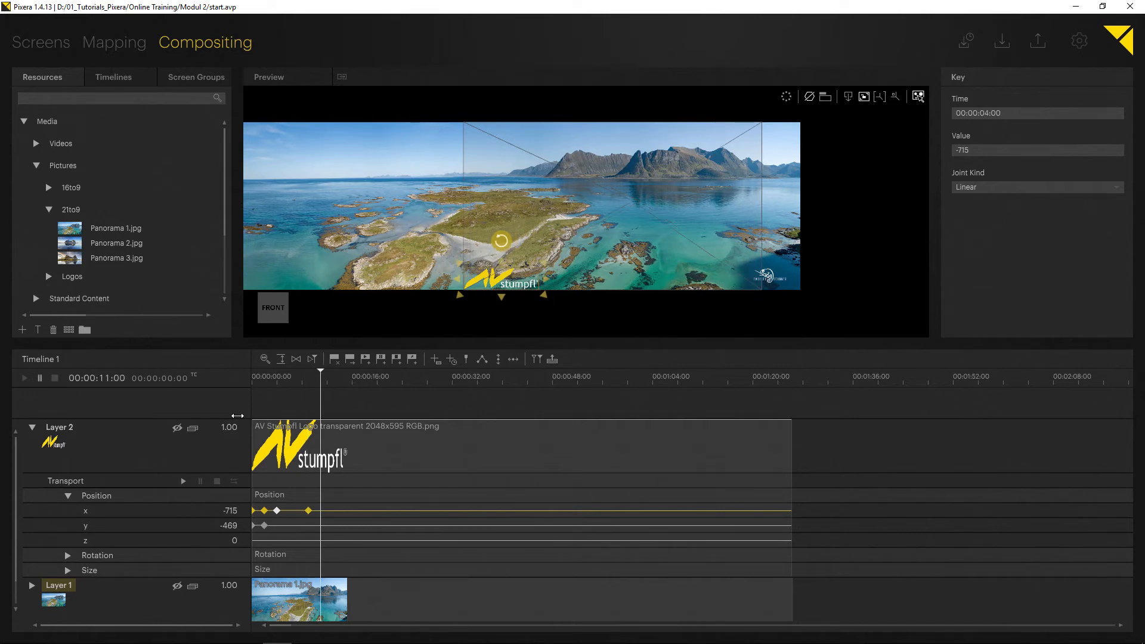
left_click(508, 283)
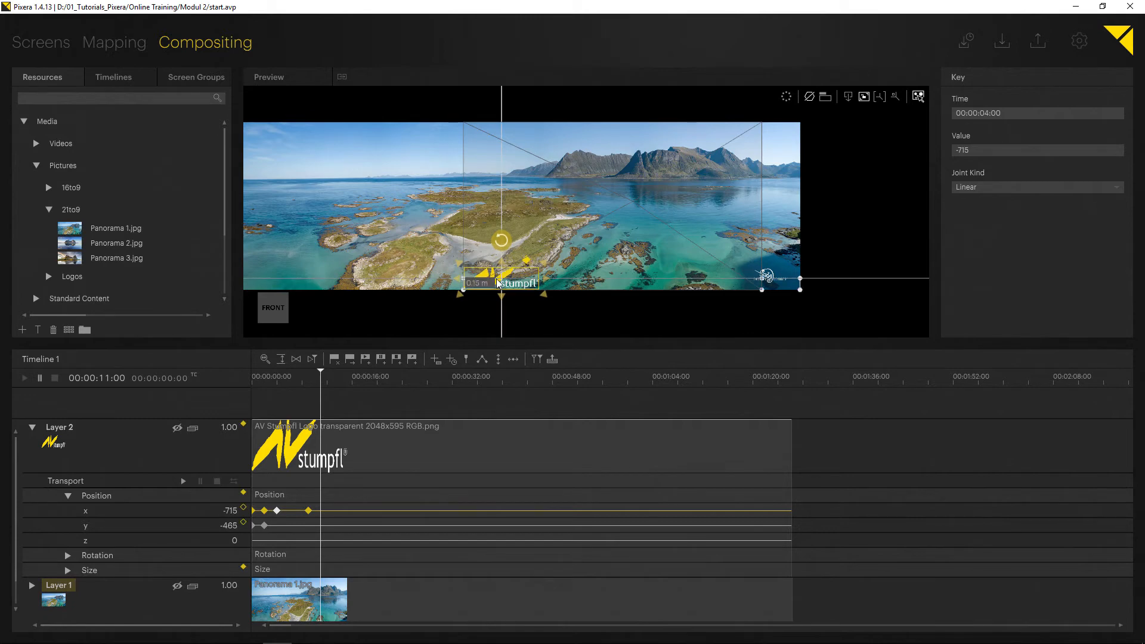
left_click_drag(491, 284, 416, 287)
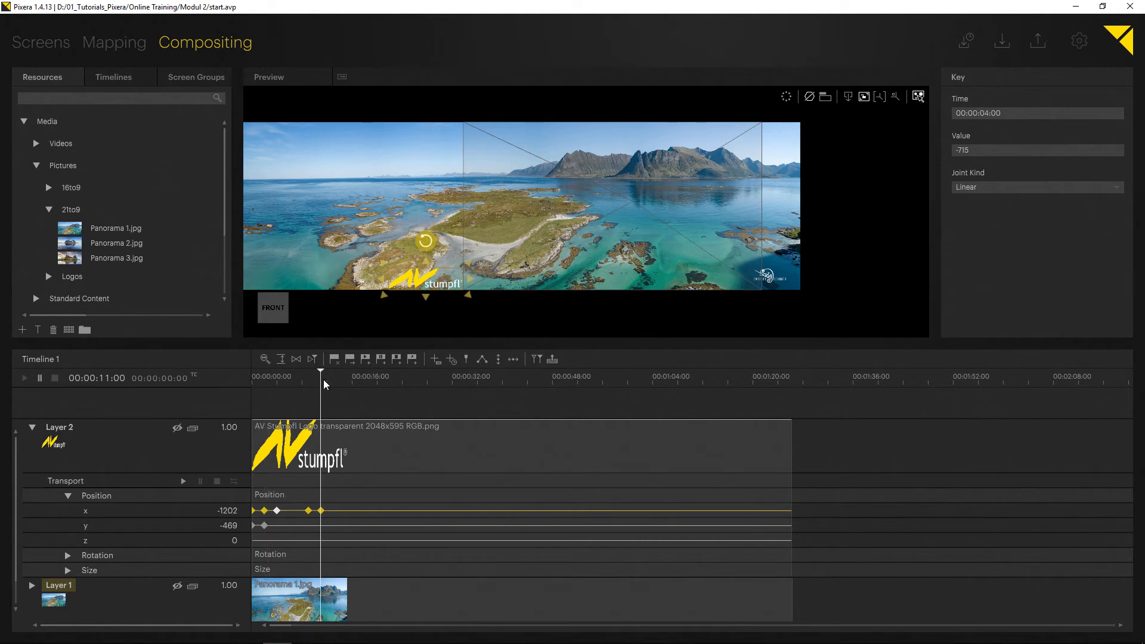
- Play the timeline from the start to check the logo animation and leave the screen's dive view
left_click_drag(323, 379, 235, 389)
key("space")
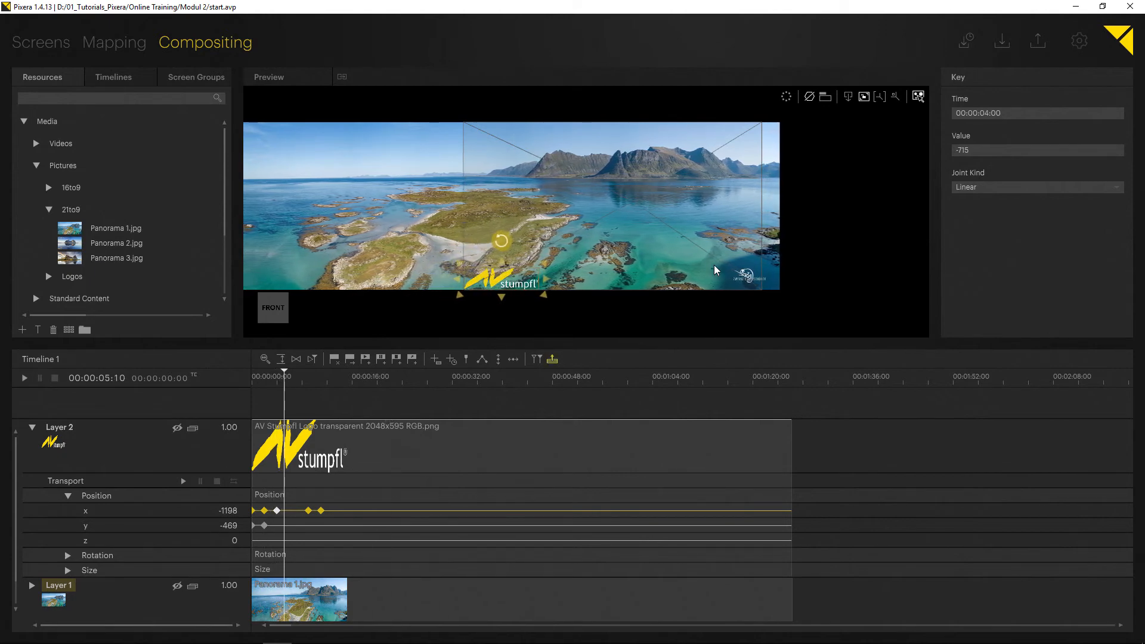
left_click(847, 97)
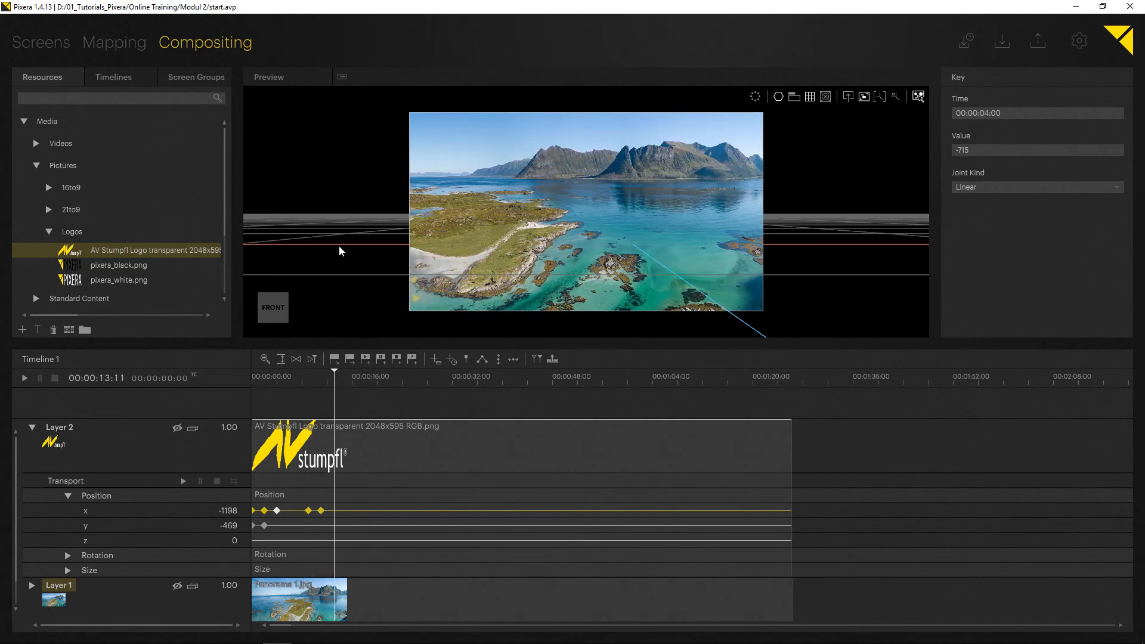
- Place Picture 1.jpg from the 16to9 folder on the screen as a new layer at 00:02:25:12
scroll(495, 440, "down", 5)
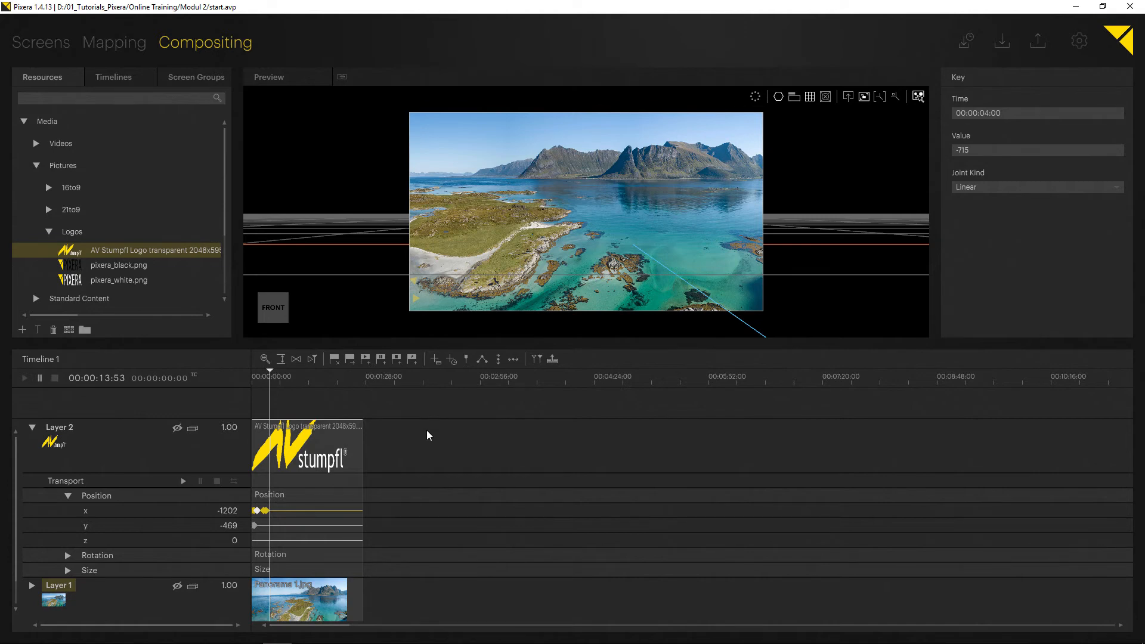
left_click(49, 232)
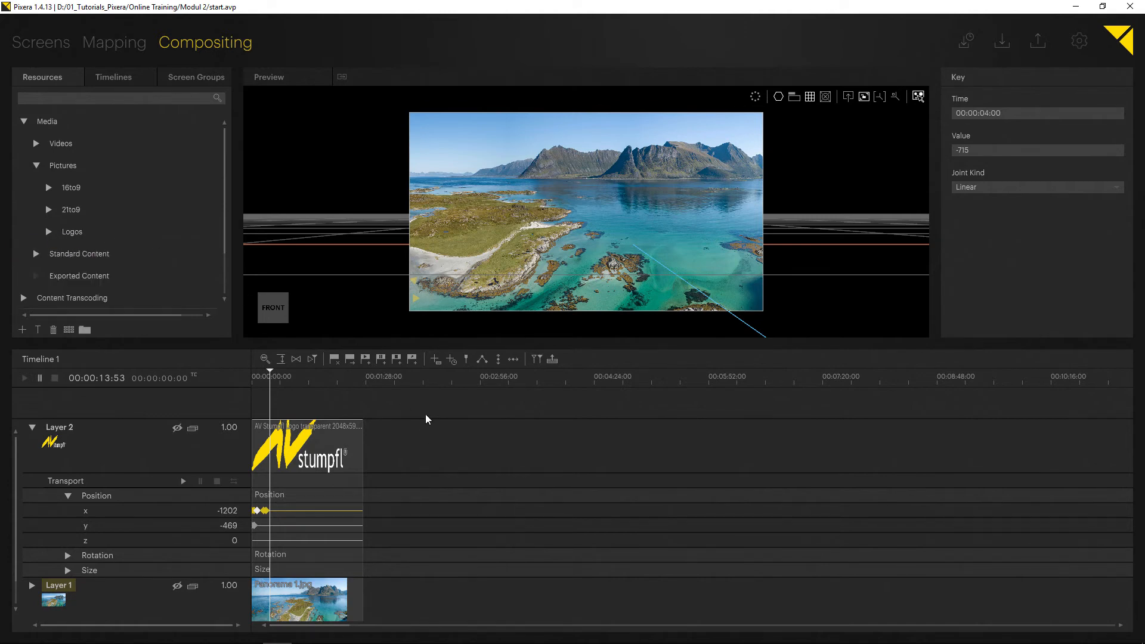
left_click_drag(427, 379, 442, 384)
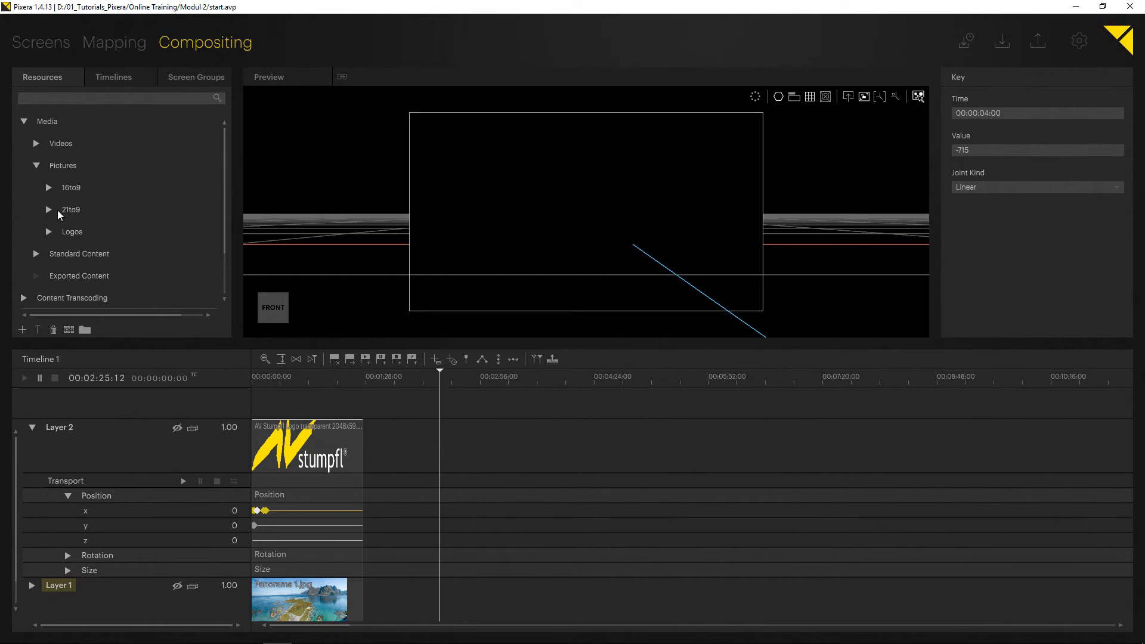
left_click(49, 187)
left_click_drag(72, 205, 631, 223)
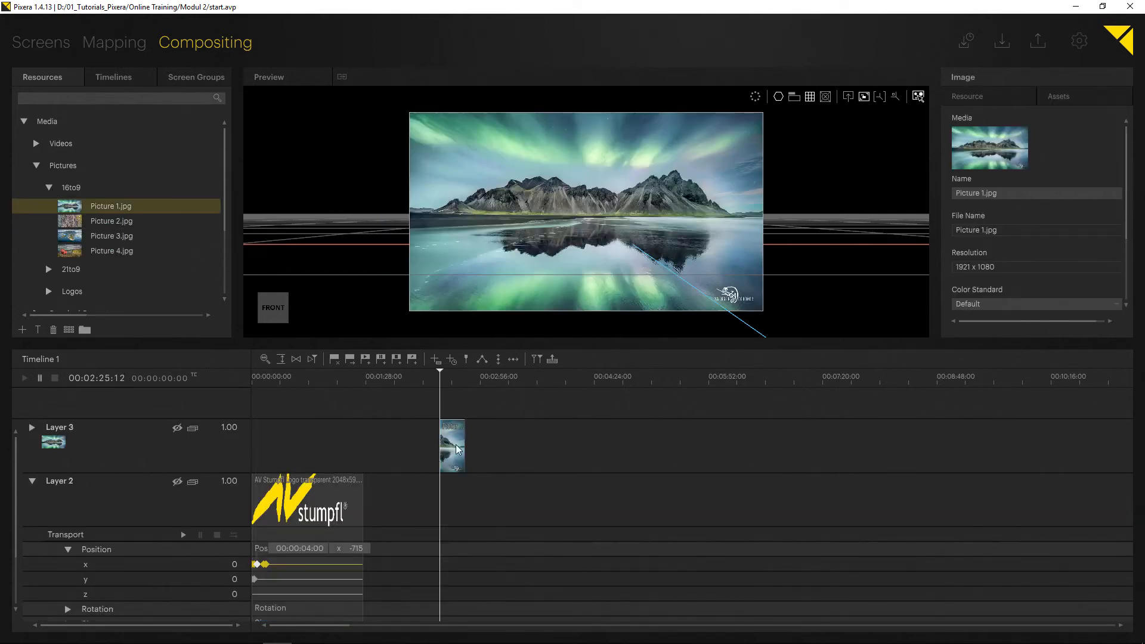
- Set the Picture 1.jpg clip's duration to 00:00:20:00 and expand Layer 3's Size parameters
left_click_drag(463, 452, 553, 451)
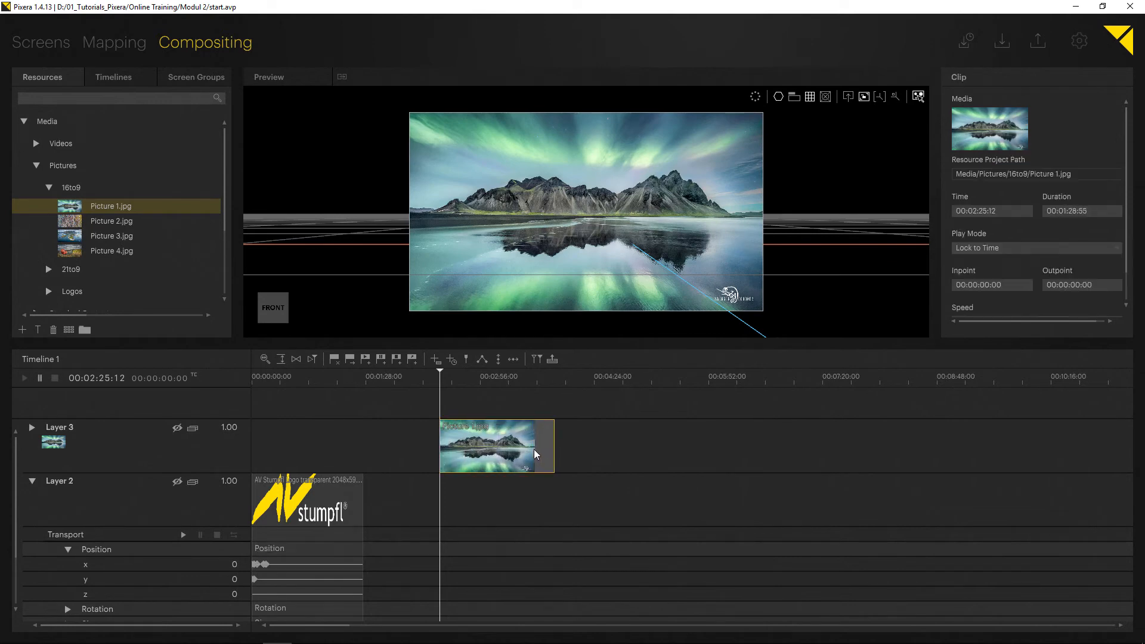
left_click(1087, 212)
type("20:")
type("0")
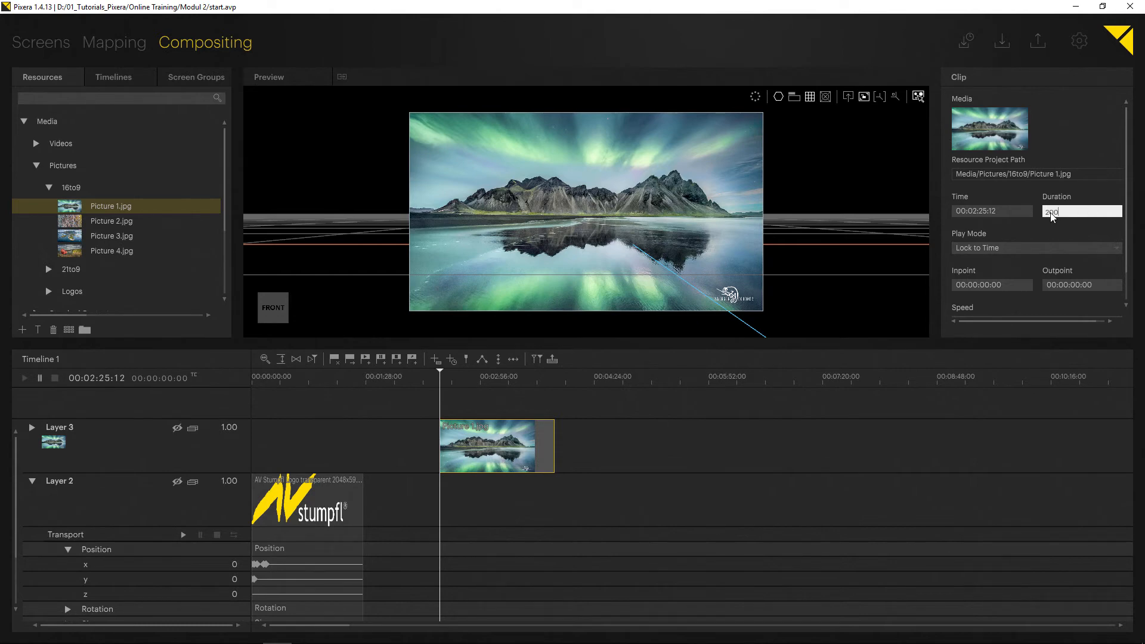
type("0")
key("Return")
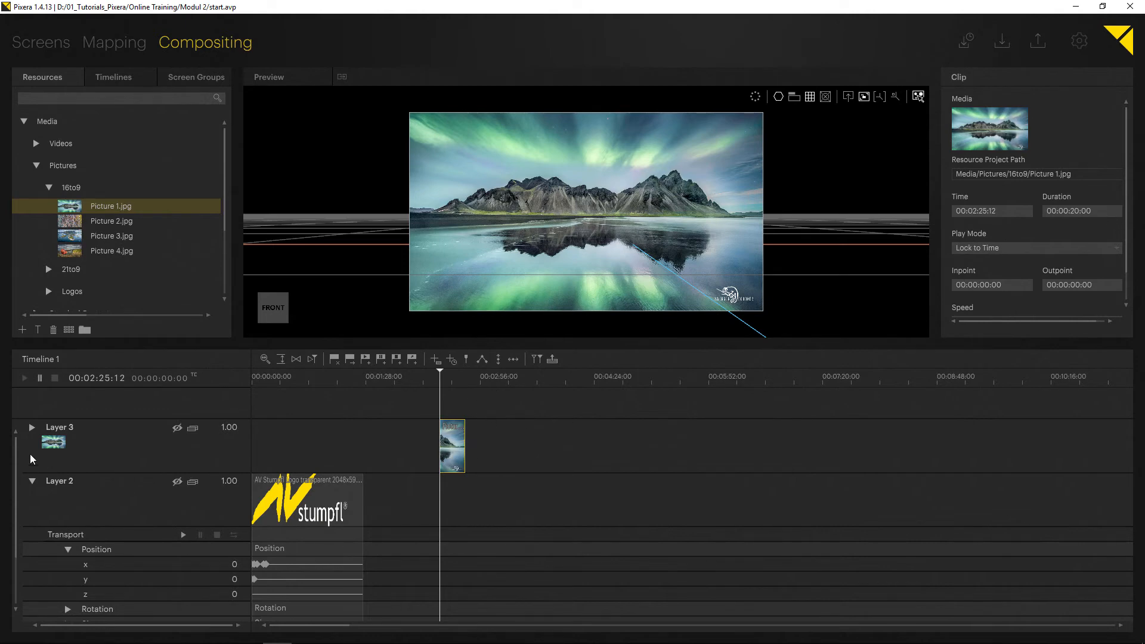
left_click(32, 427)
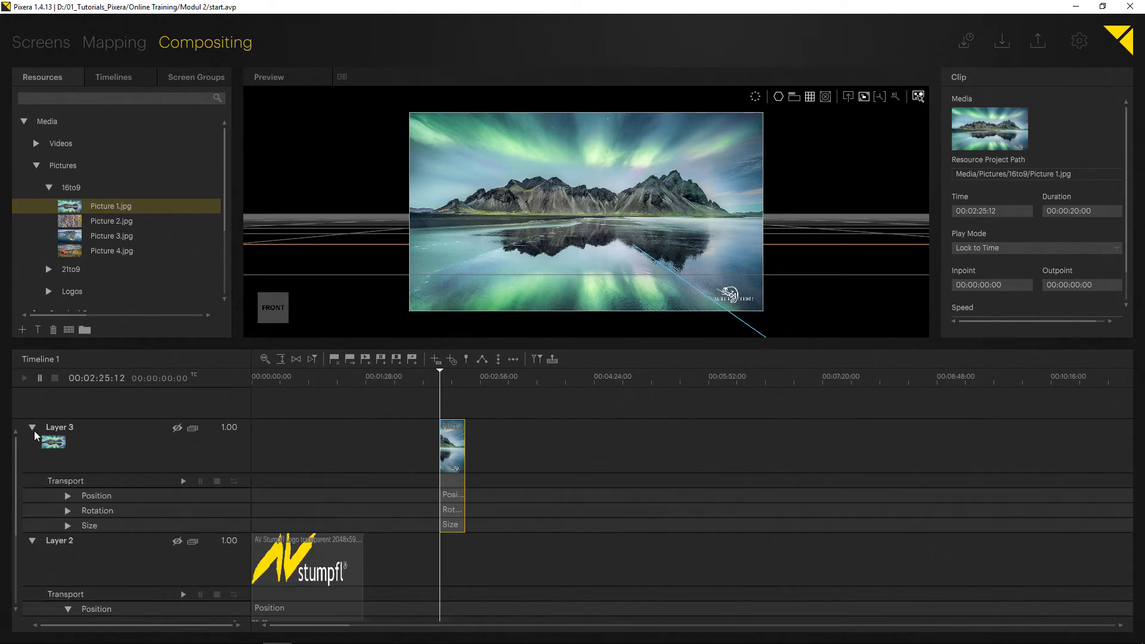
left_click(68, 526)
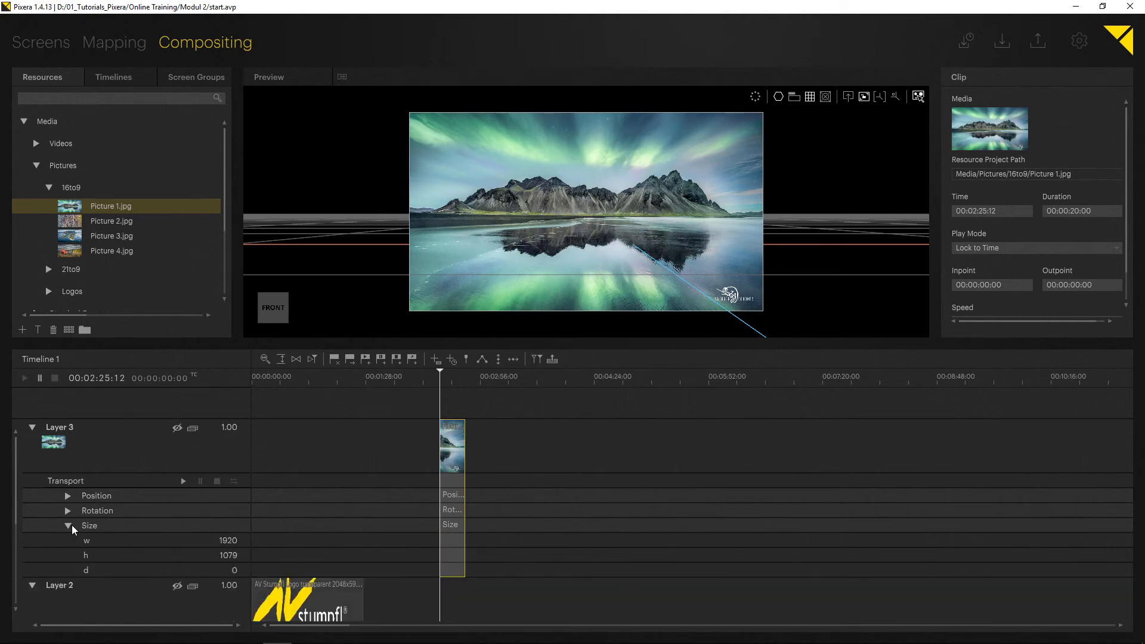
- Try setting Layer 3's width to 38, undo the change and reselect the Picture 1.jpg clip
double_click(236, 541)
type("38")
key("Return")
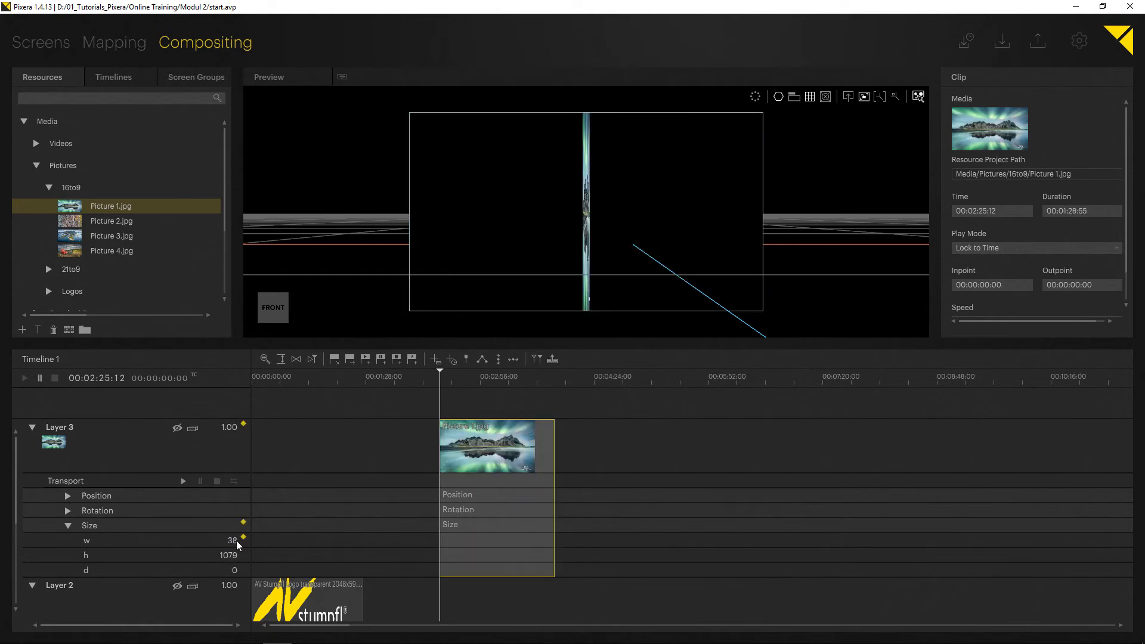
key("ctrl+z")
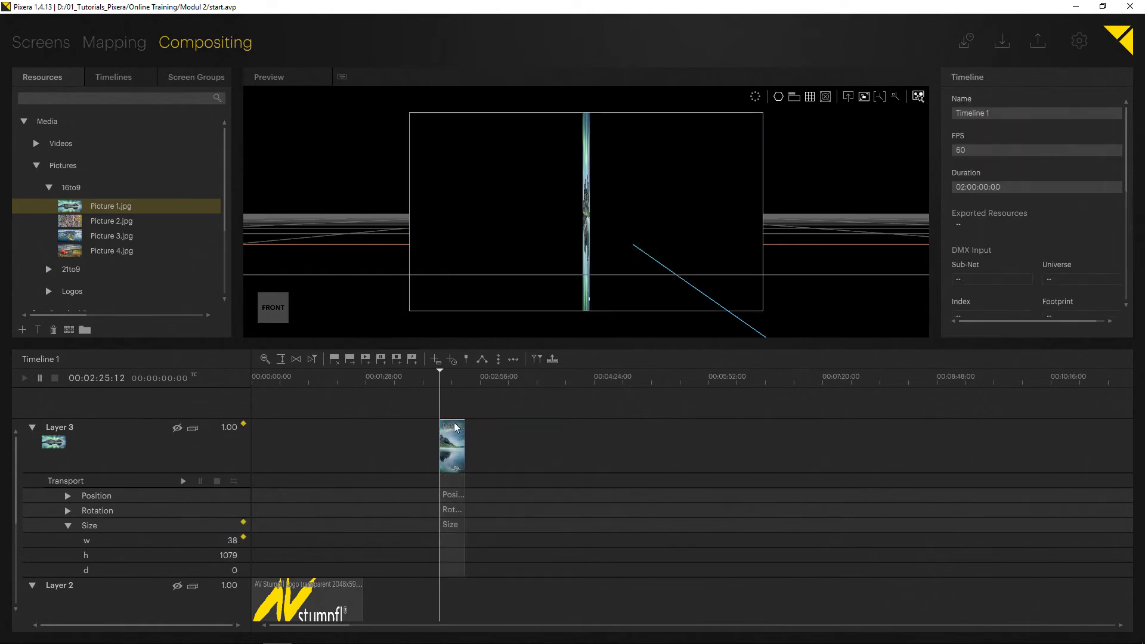
key("ctrl+z")
left_click(450, 458)
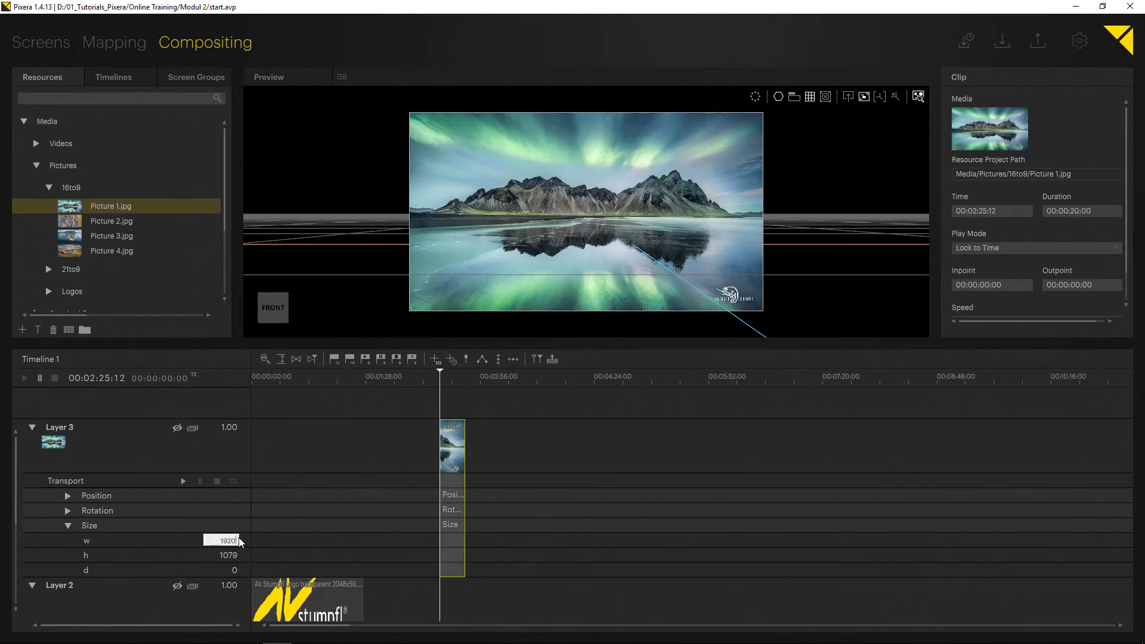
- Divide Layer 3's width and height to a quarter, 480 by 270, store the size keys and expand its Position parameters
type("/2")
key("Return")
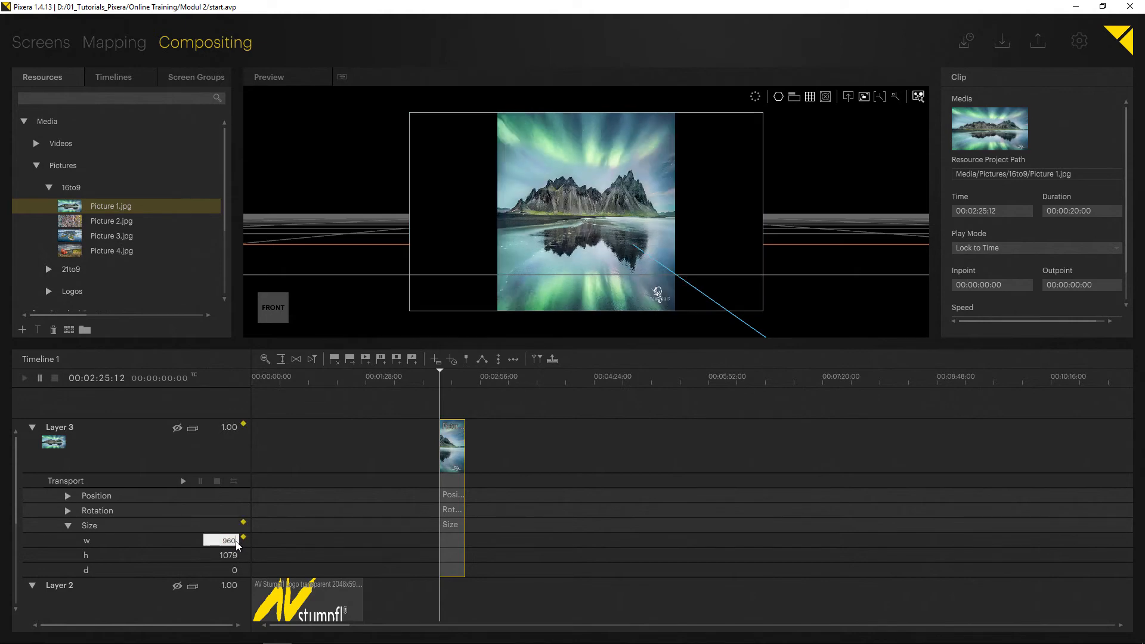
type("/2")
key("Return")
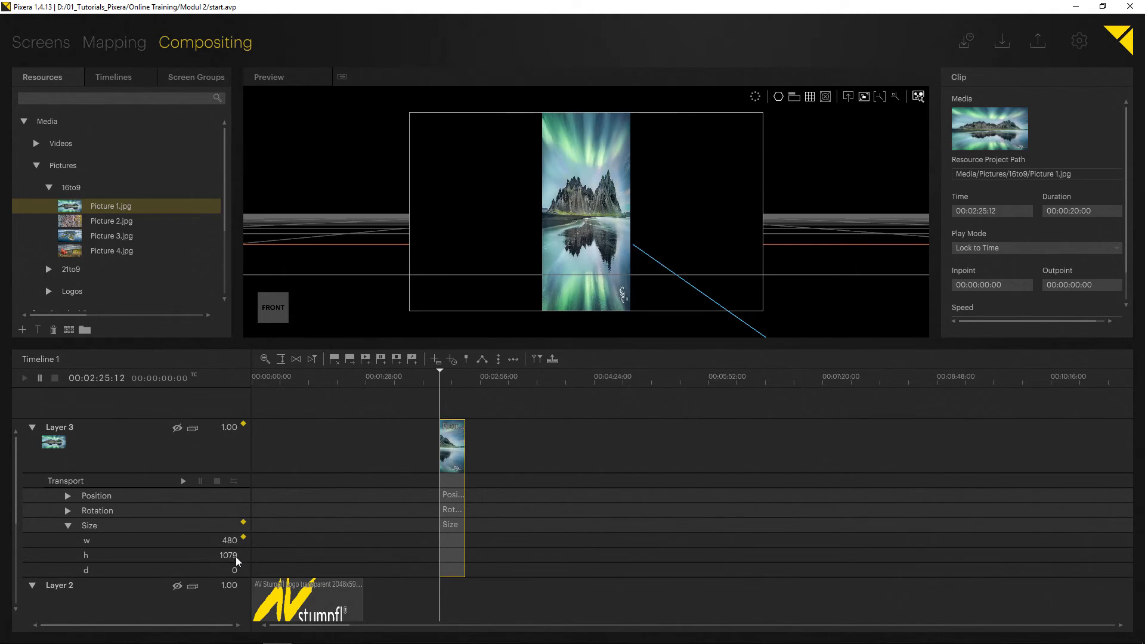
double_click(235, 557)
type("/4")
key("Return")
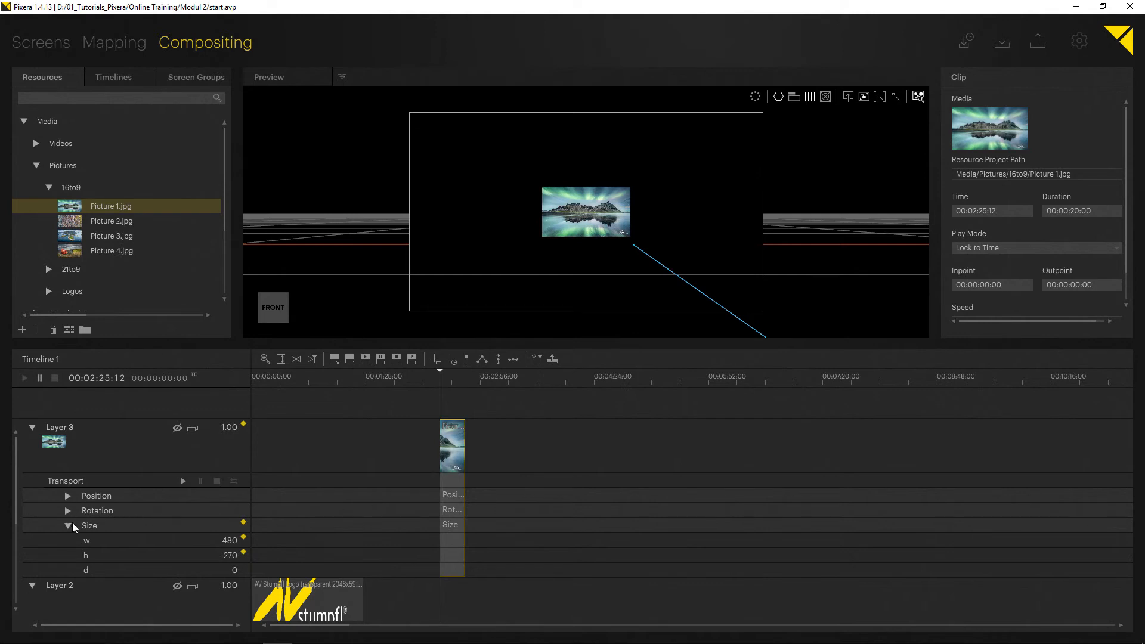
left_click(68, 496)
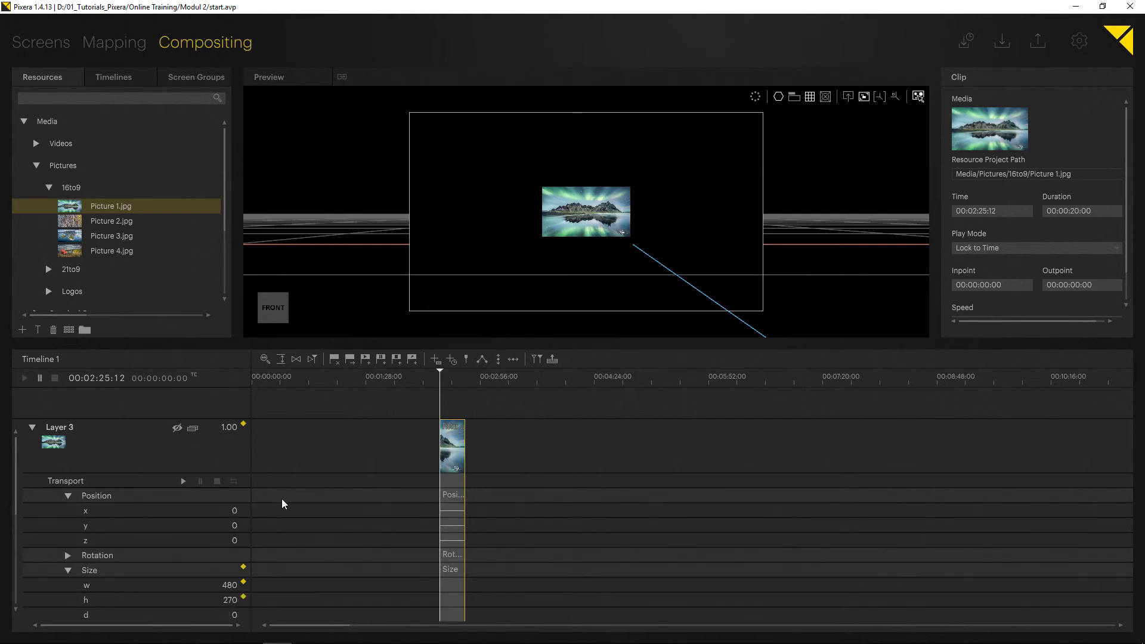
key("k")
- Move Picture 1.jpg into the screen's upper-left corner at x -720, y 405 and key the position at the clip's start
scroll(442, 460, "up", 10)
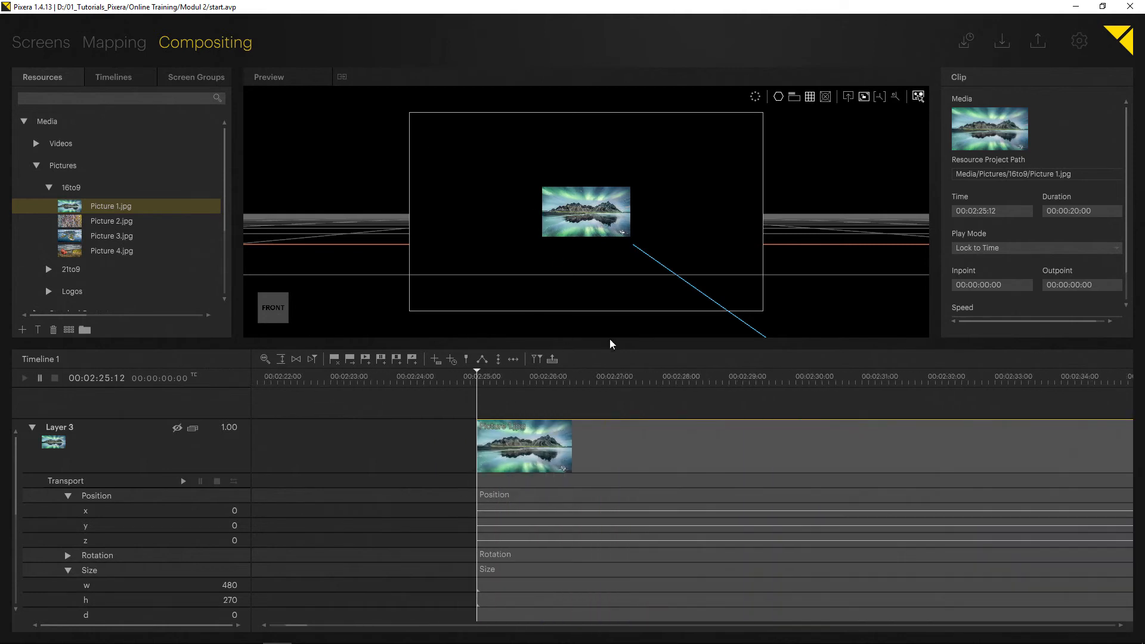
scroll(582, 400, "down", 1)
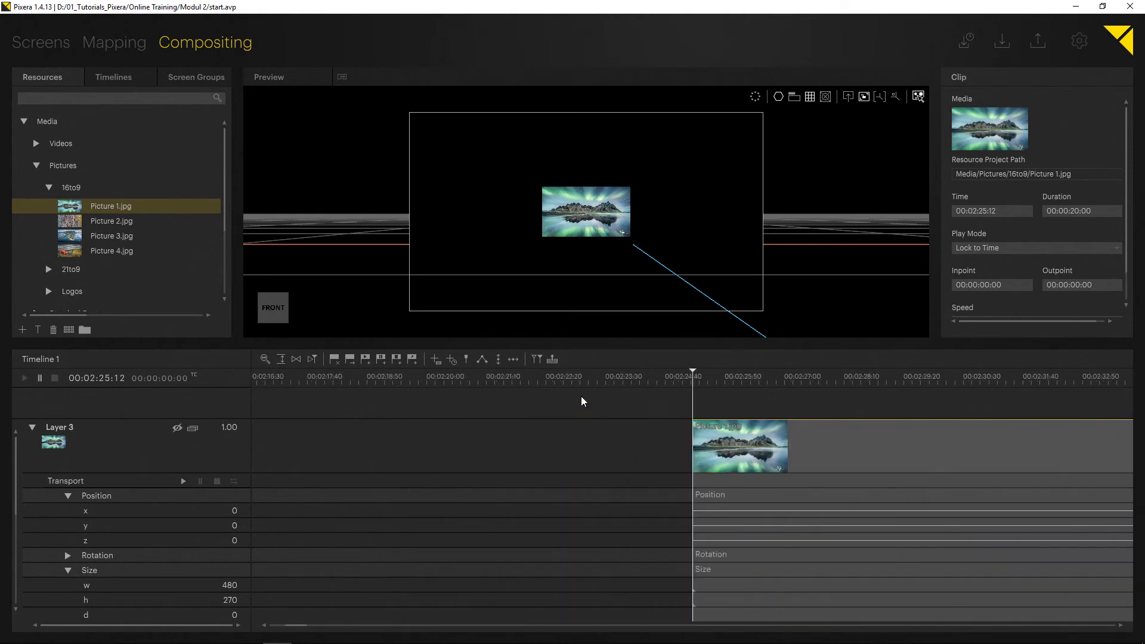
left_click_drag(304, 624, 522, 611)
scroll(581, 528, "down", 1)
left_click_drag(563, 194, 463, 136)
left_click(848, 95)
left_click(568, 402)
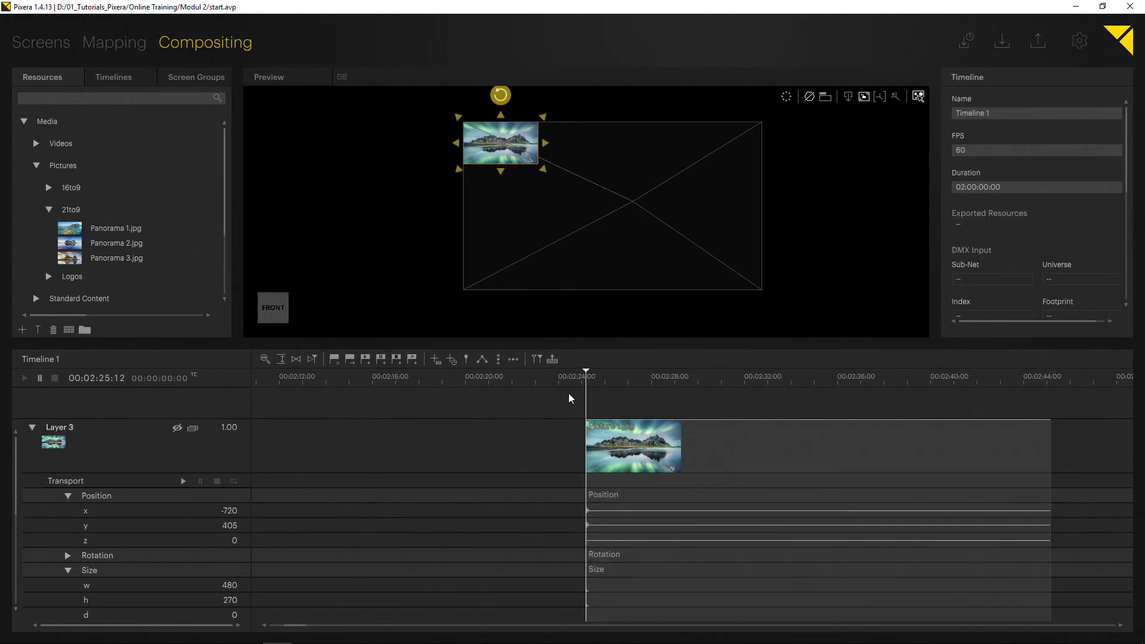
- Advance 5 seconds to 00:02:30:12, move the picture into the screen's upper-right corner at x 720 and key its x and y positions
left_click(94, 378)
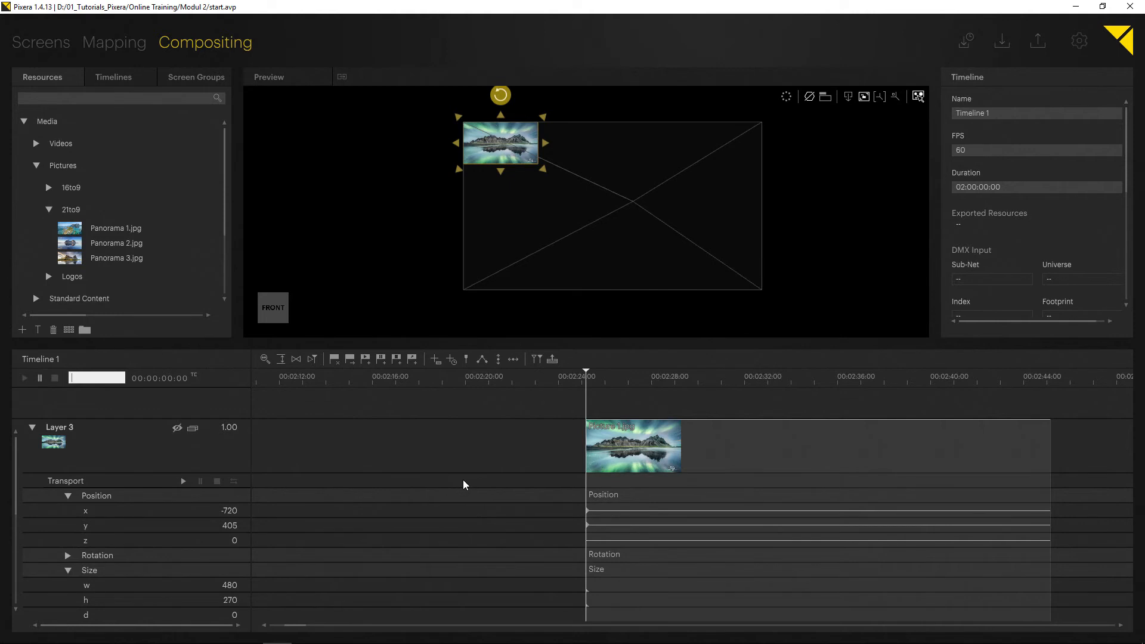
type("++500")
key("Return")
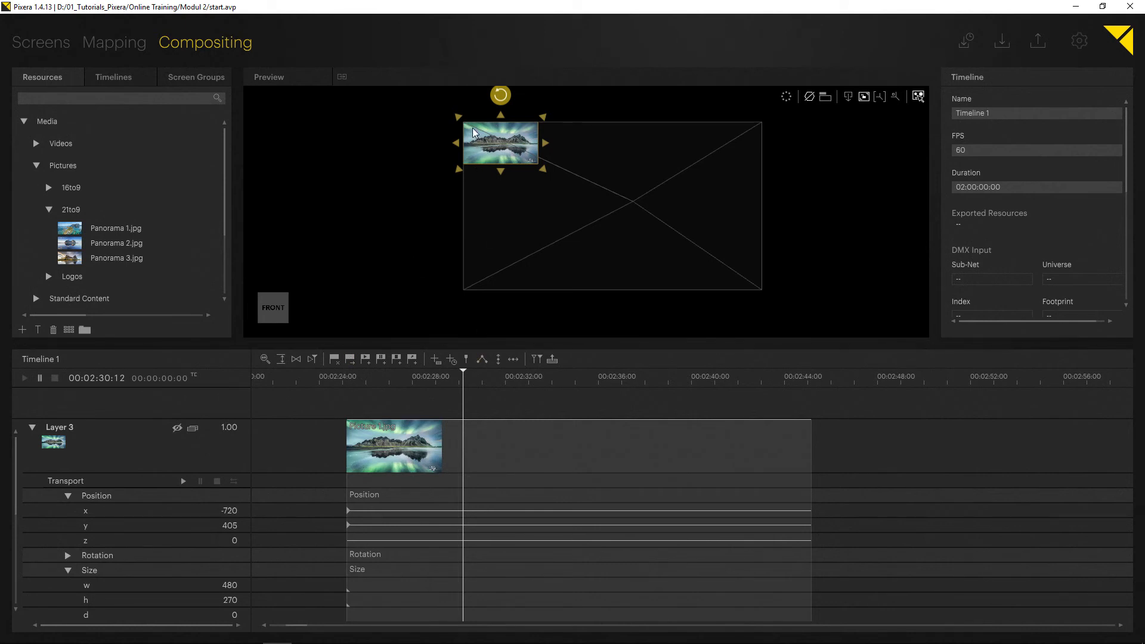
left_click_drag(473, 128, 758, 124)
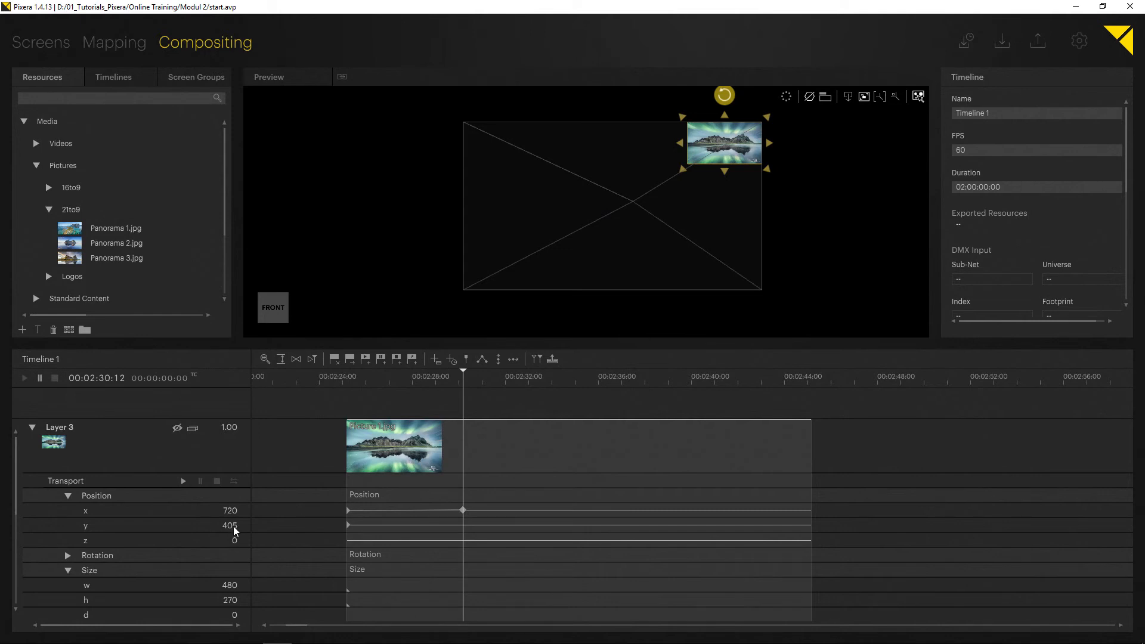
left_click_drag(234, 526, 234, 527)
left_click(244, 523)
- Advance 5 seconds to 00:02:35:12, lower Layer 3's y position to -404 and store keys for both y and x
key("asterisk")
type("+500")
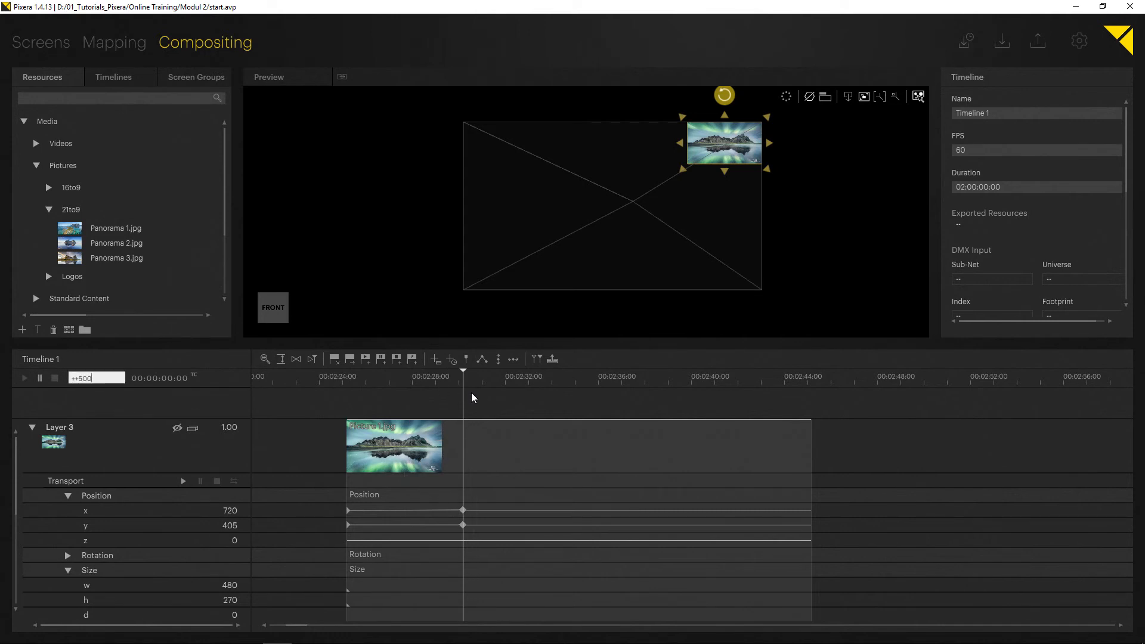
key("Return")
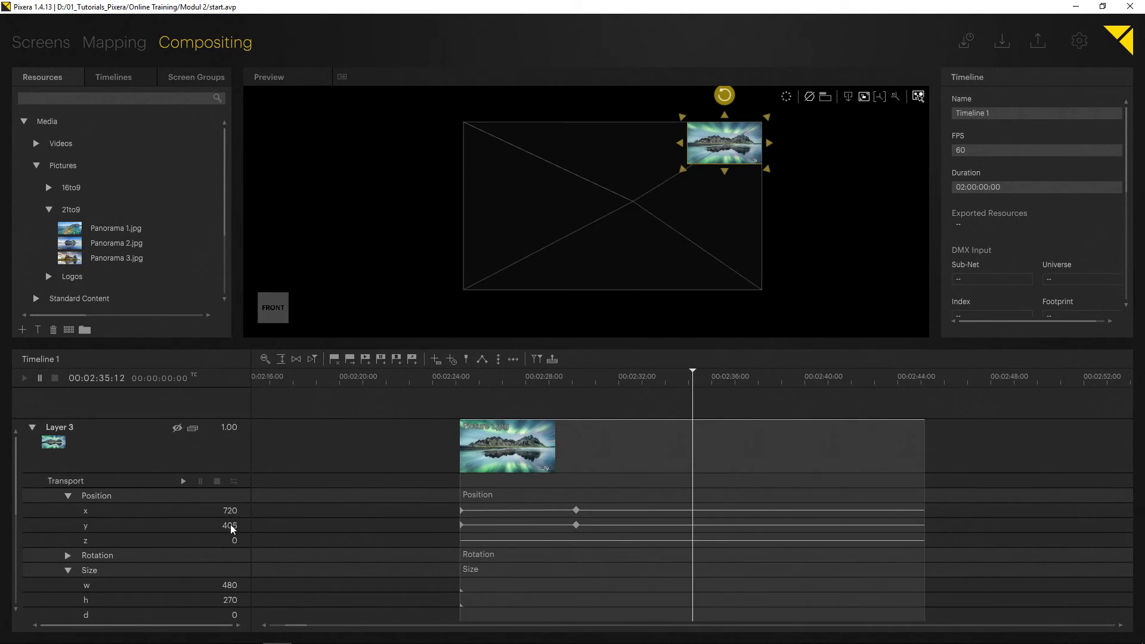
left_click_drag(230, 524, 230, 528)
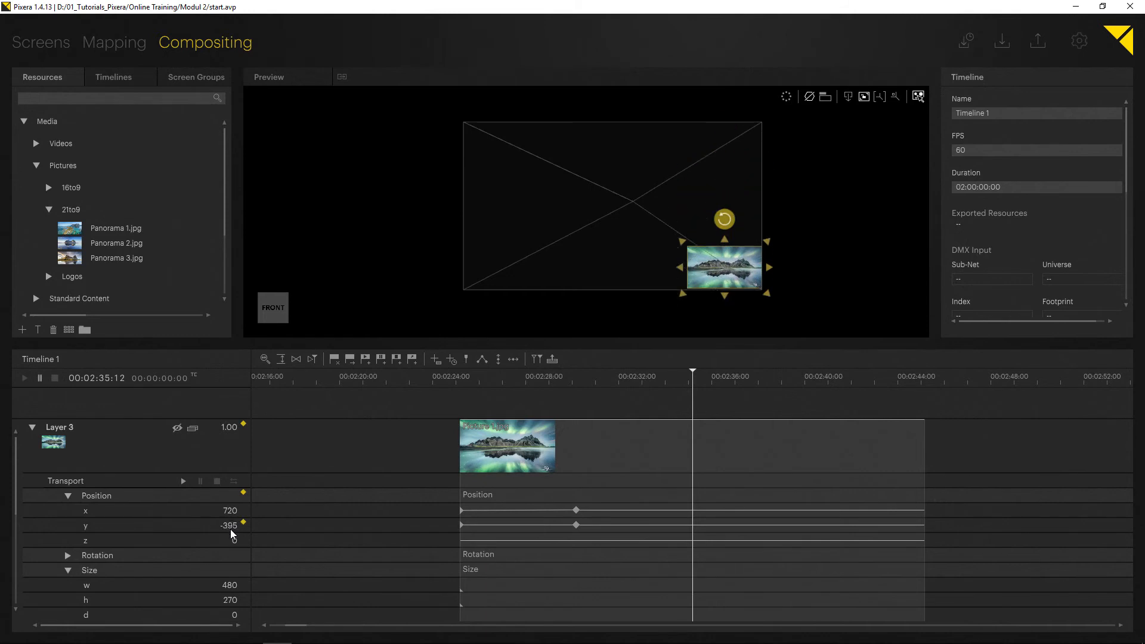
scroll(752, 278, "up", 5)
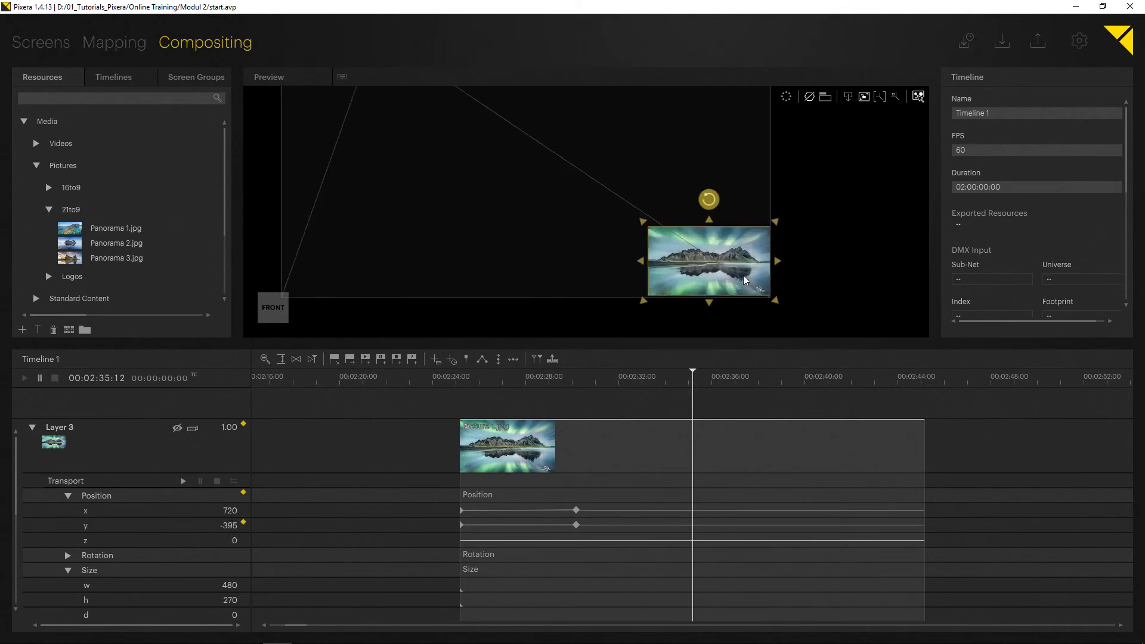
left_click_drag(232, 525, 232, 532)
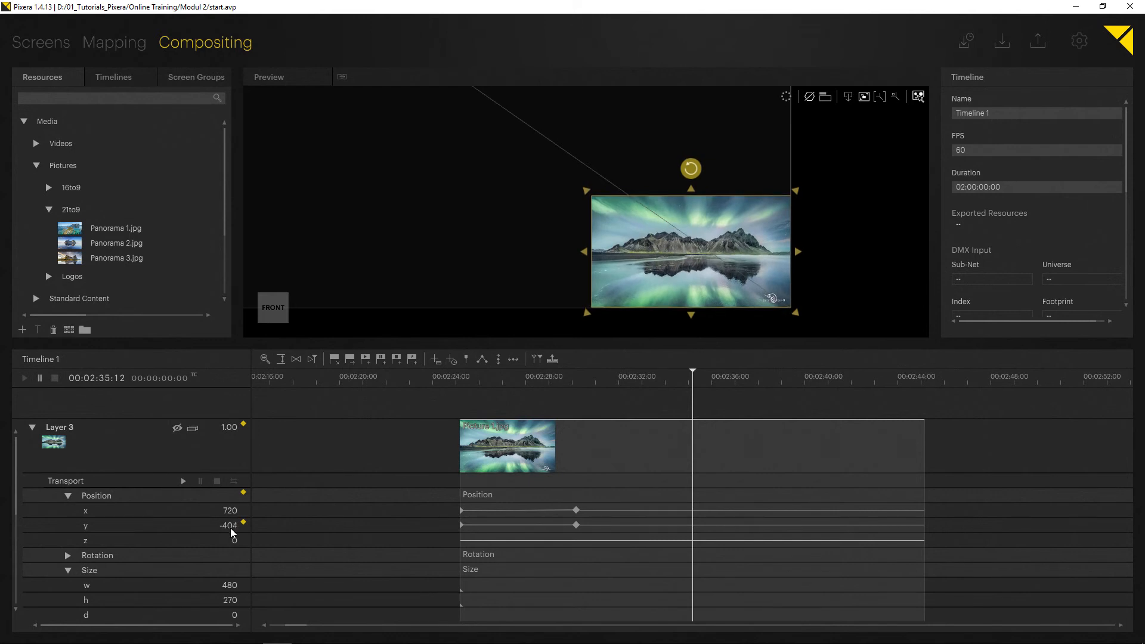
left_click(242, 523)
left_click_drag(231, 511, 230, 511)
left_click(243, 508)
- Return the playhead to the last position keys at 00:02:35:12 and advance it 5 seconds to 00:02:40:12
scroll(391, 470, "up", 2)
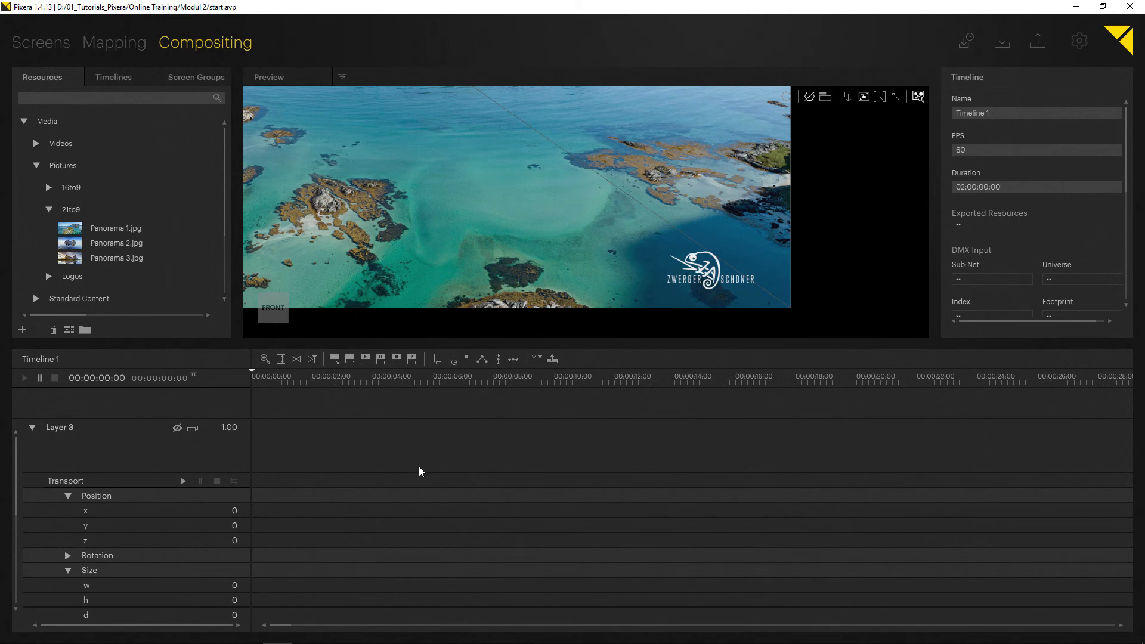
scroll(420, 463, "down", 5)
left_click(698, 373)
left_click_drag(699, 373, 696, 372)
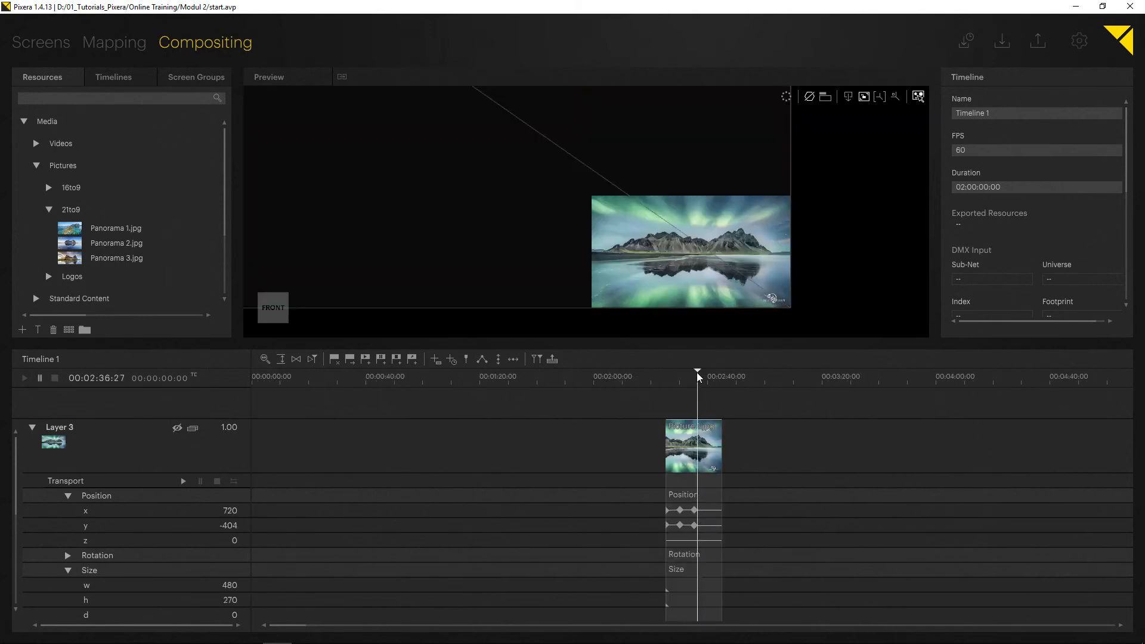
left_click(691, 372)
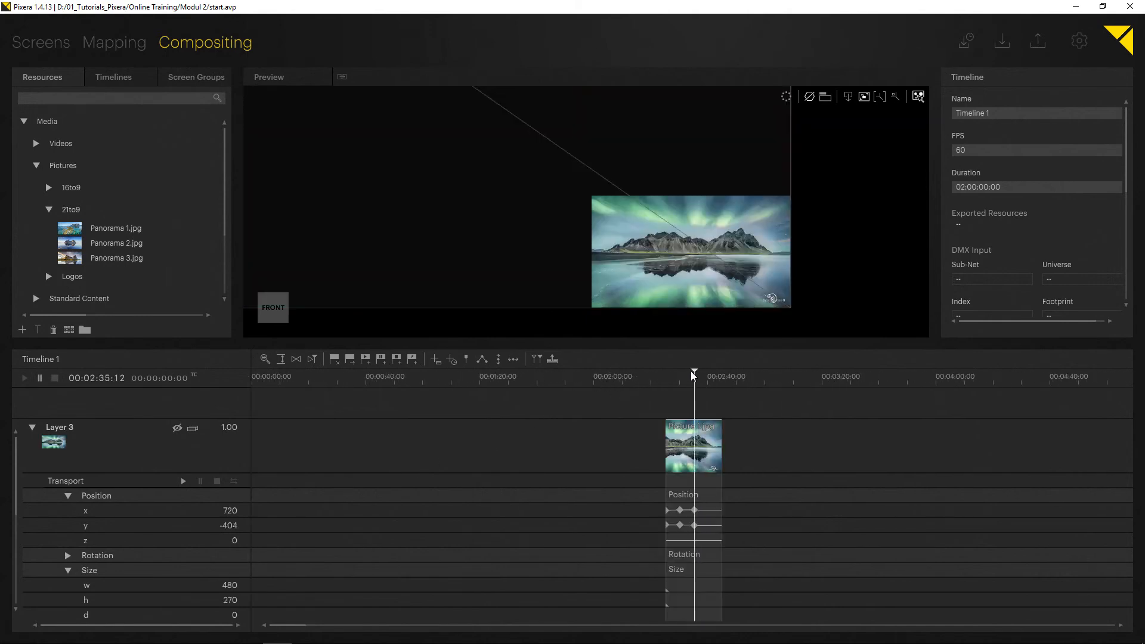
type("++500")
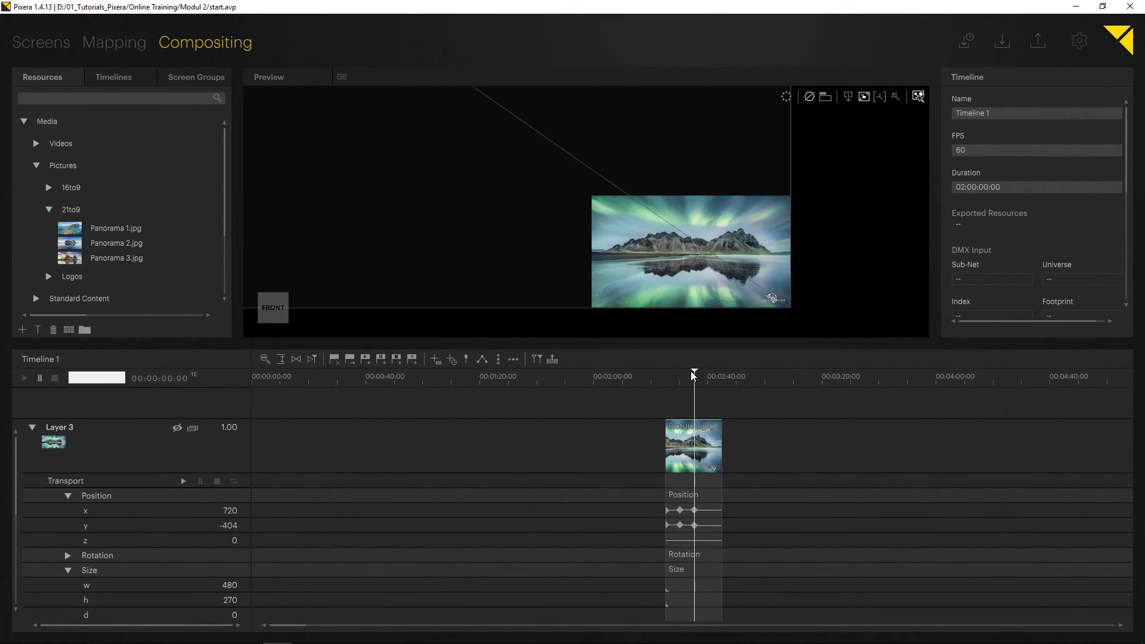
key("Return")
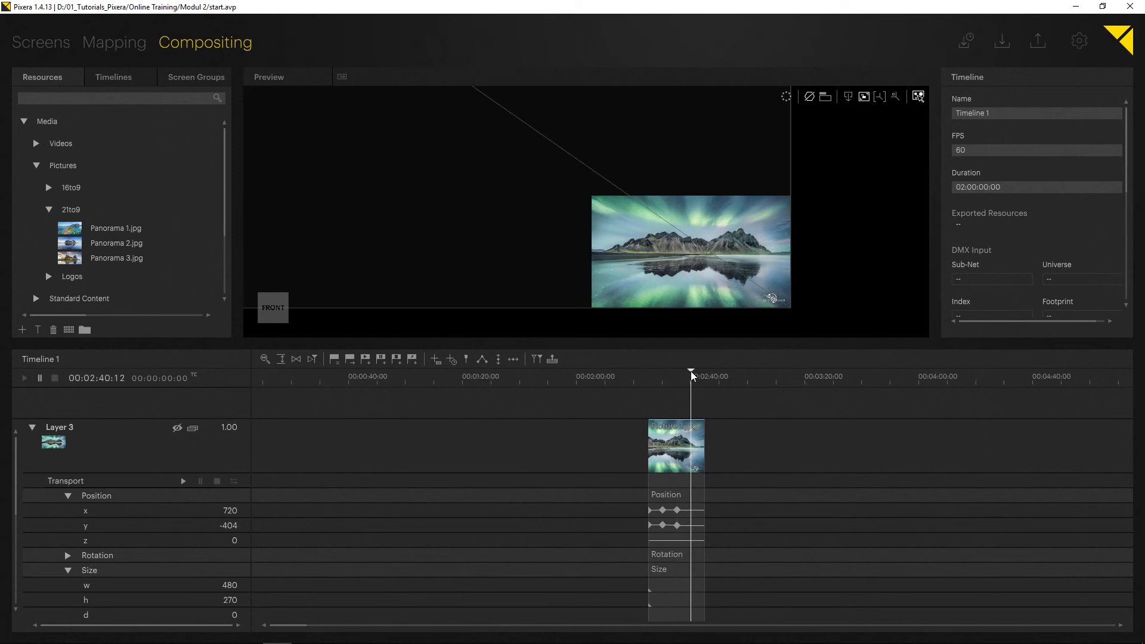
- Shift Layer 3's x position to -720 at the screen's lower-left corner and store the x and y position keys
scroll(722, 446, "up", 5)
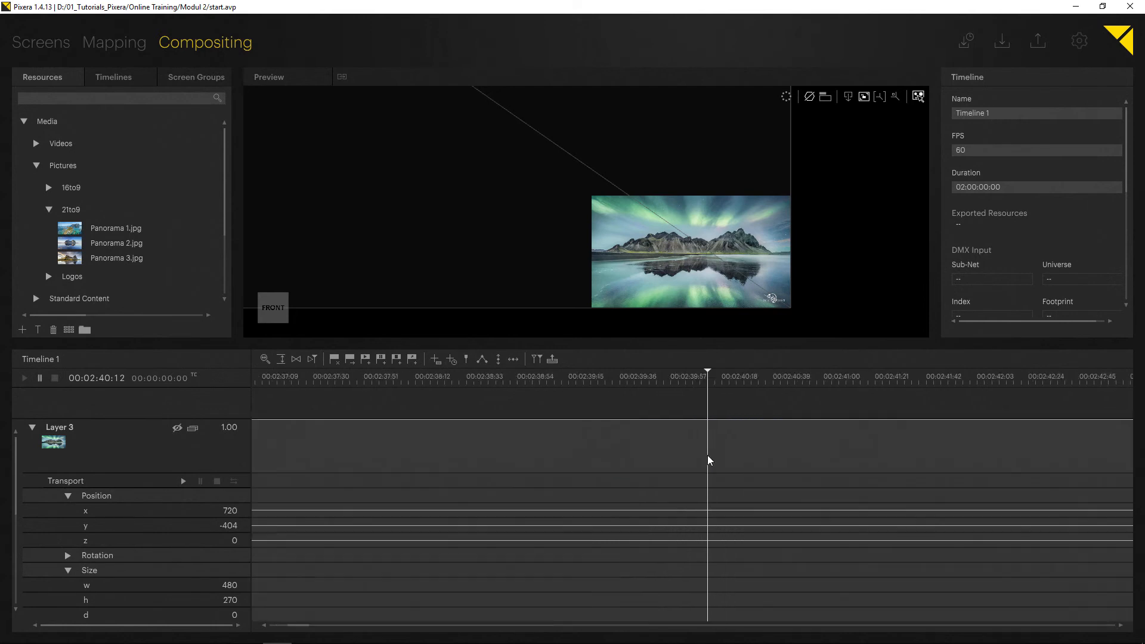
scroll(706, 453, "down", 2)
scroll(496, 257, "down", 5)
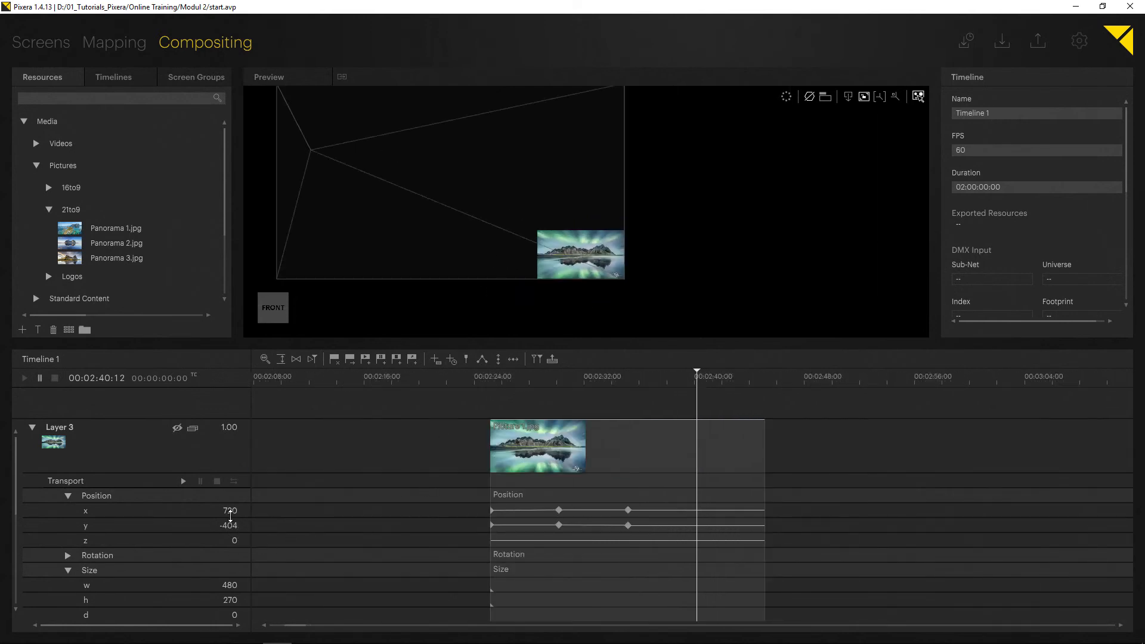
left_click_drag(230, 514, 231, 524)
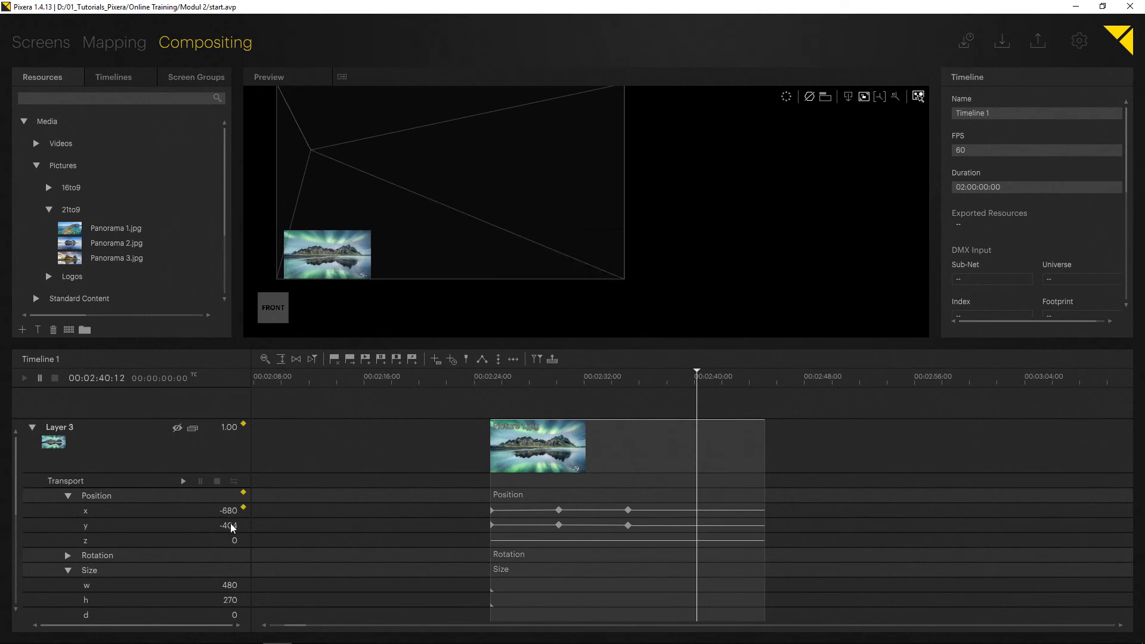
scroll(433, 317, "up", 2)
scroll(382, 238, "up", 5)
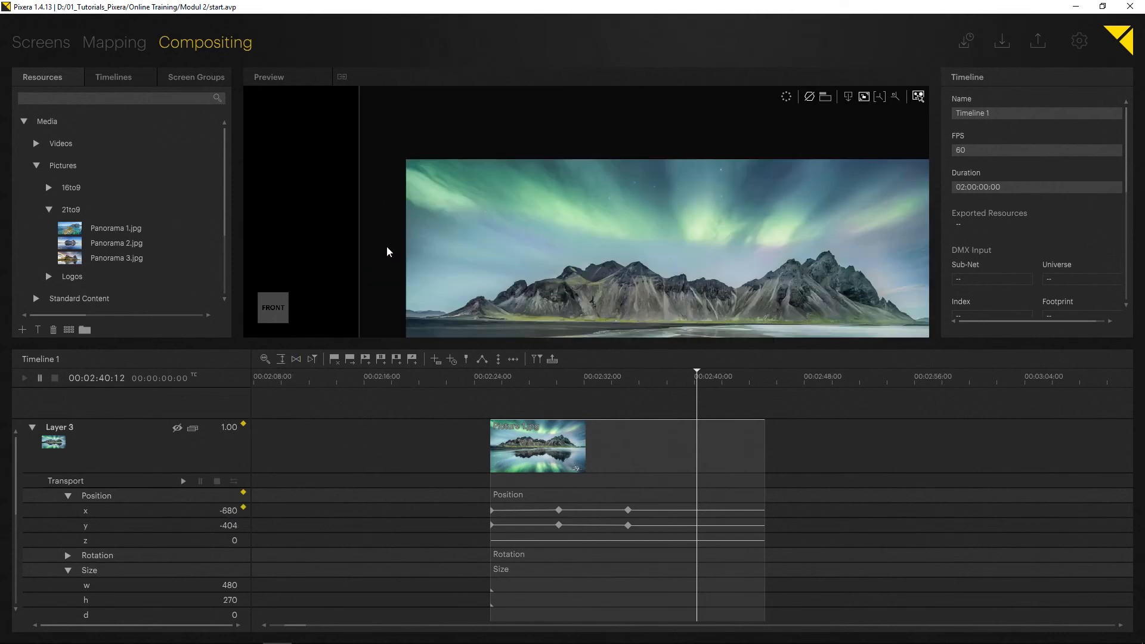
mouse_move(227, 510)
left_mouse_down()
mouse_move(224, 546)
mouse_move(229, 526)
left_mouse_up()
left_click(243, 508)
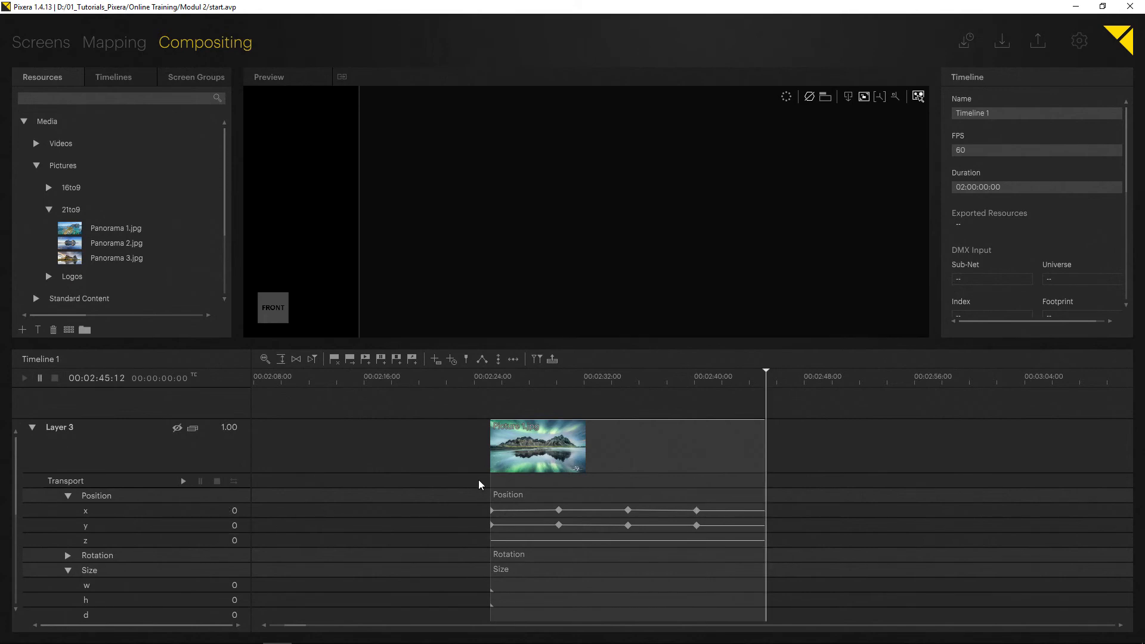
- Go to the clip's end at 00:02:45:11, move the picture back to the screen's upper-left corner at x -720, y 405 and key its position
key("Left")
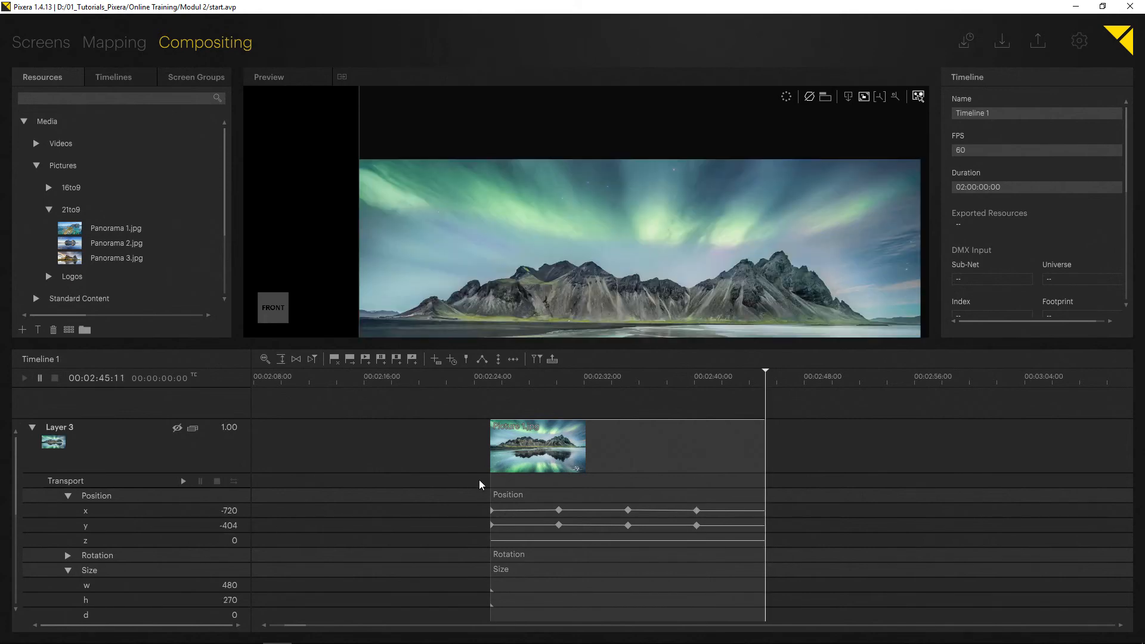
scroll(482, 289, "down", 11)
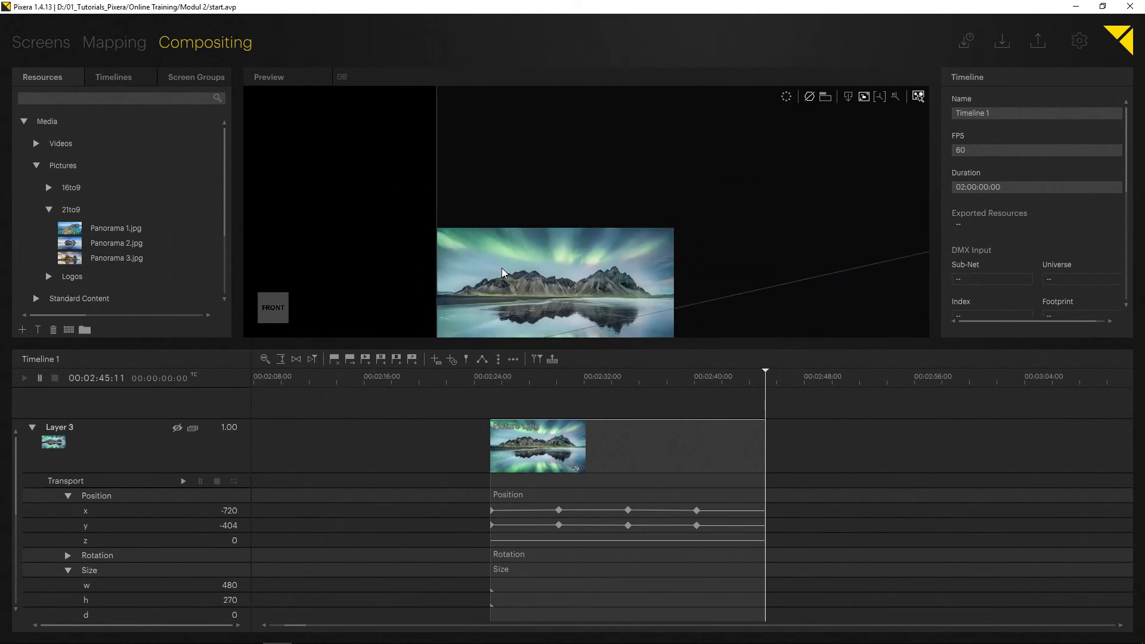
left_click_drag(468, 224, 477, 259)
scroll(478, 263, "down", 4)
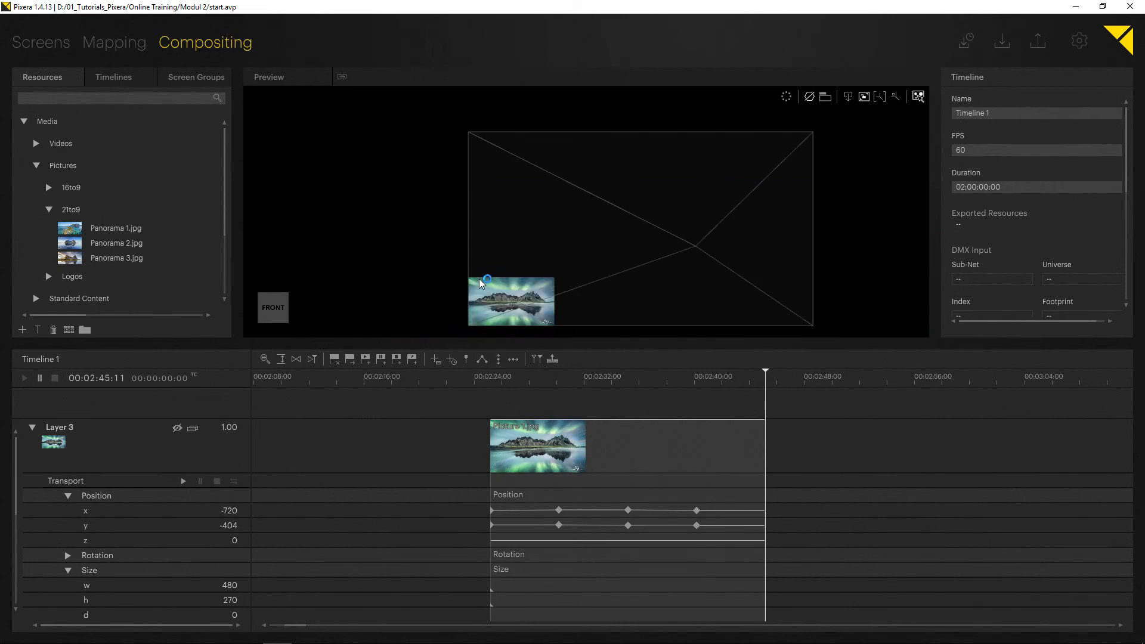
left_click(475, 291)
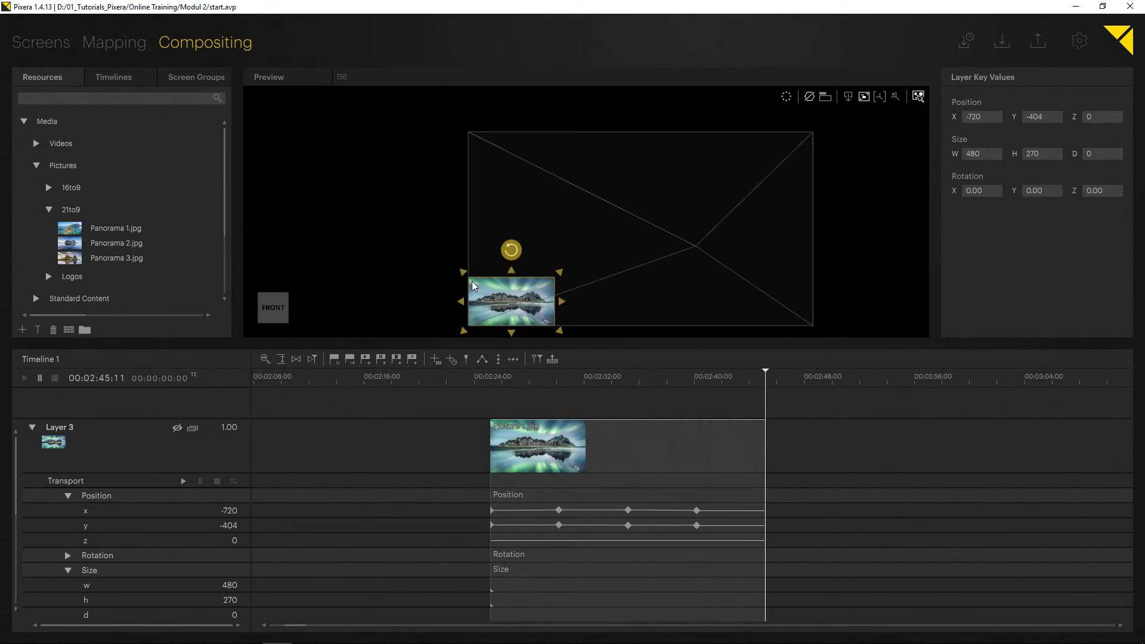
left_click_drag(472, 285, 481, 141)
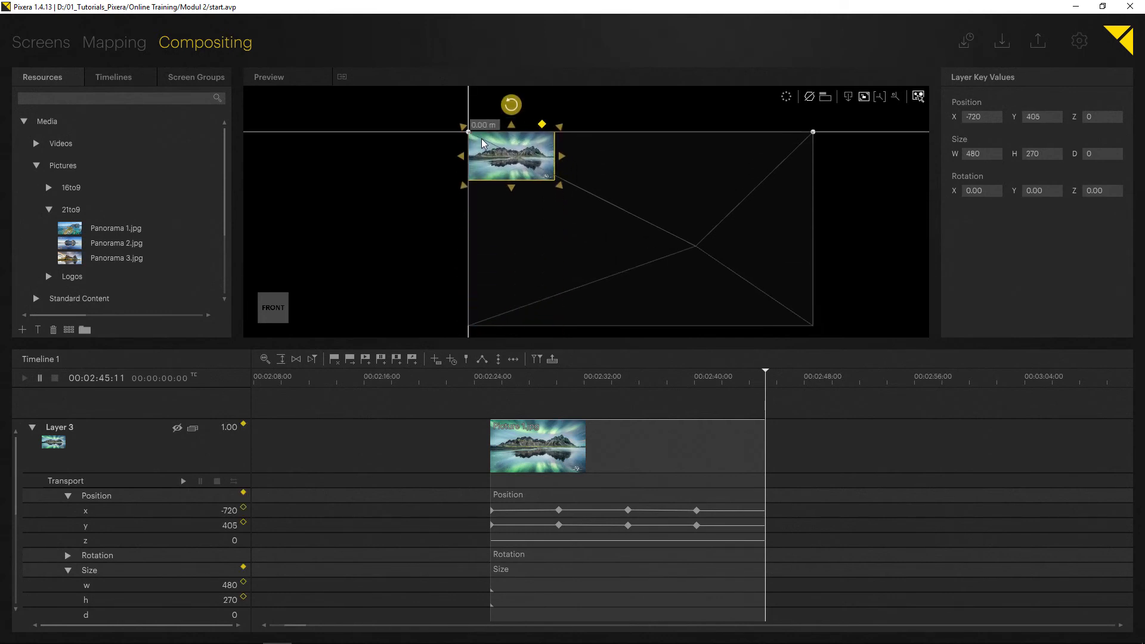
left_click(243, 493)
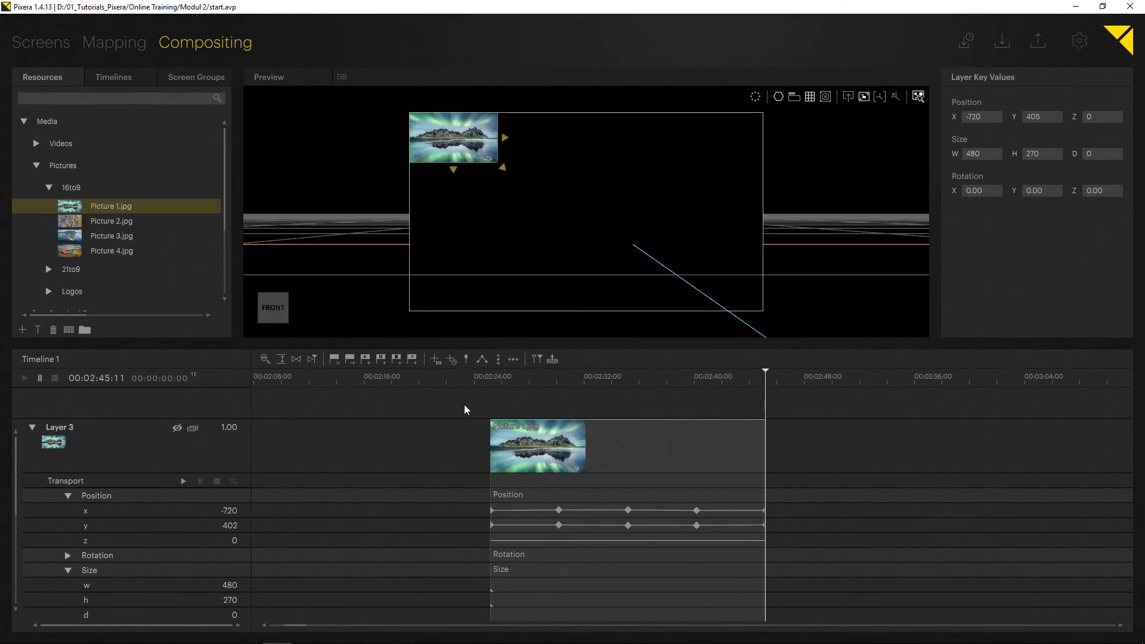
- Play the timeline from the start of the Picture 1.jpg clip to check its movement around the screen's corners
left_click(496, 377)
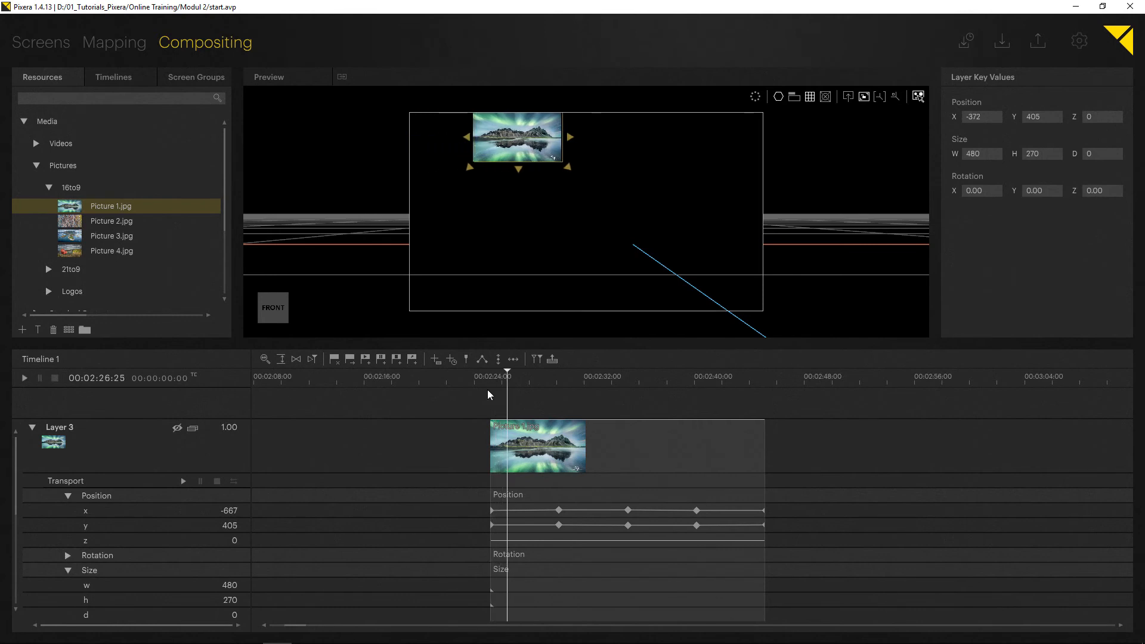
left_click(487, 389)
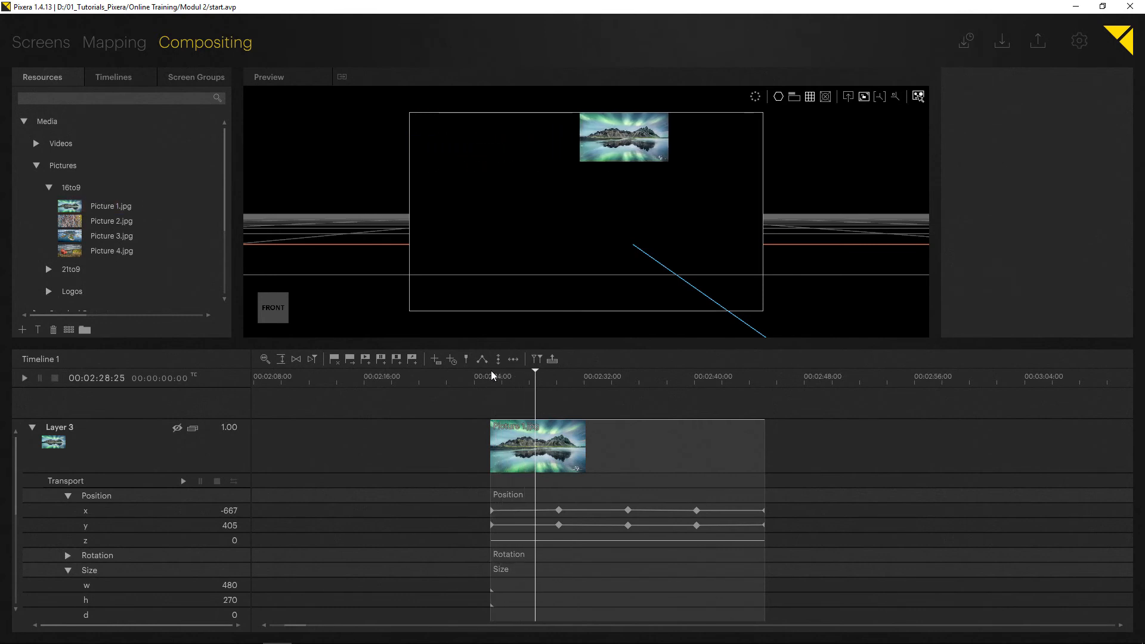
scroll(504, 374, "down", 2)
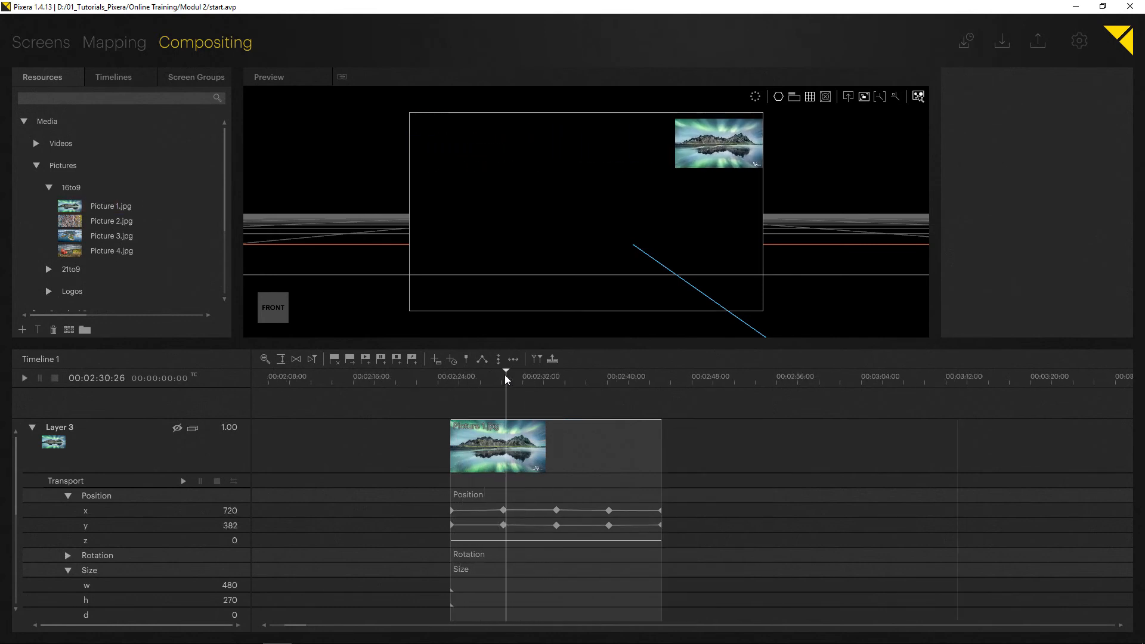
scroll(504, 374, "down", 2)
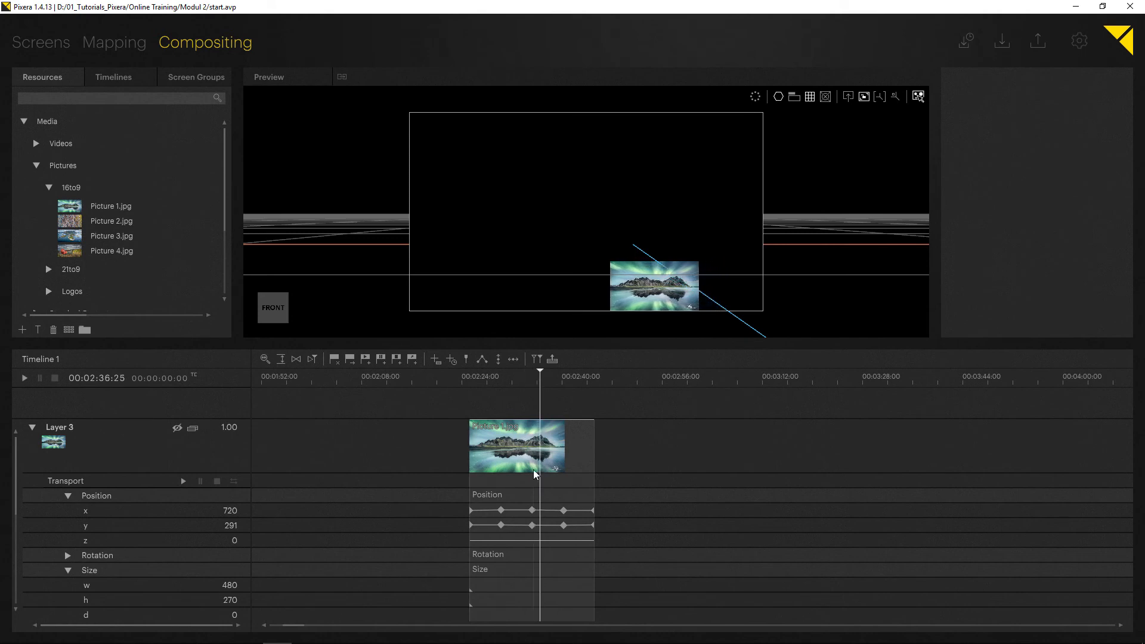
- Duplicate the Picture 1.jpg clip with its position keys to 00:02:53:17 and replace the copy's media with Picture 4.jpg
left_click_drag(662, 547, 417, 485)
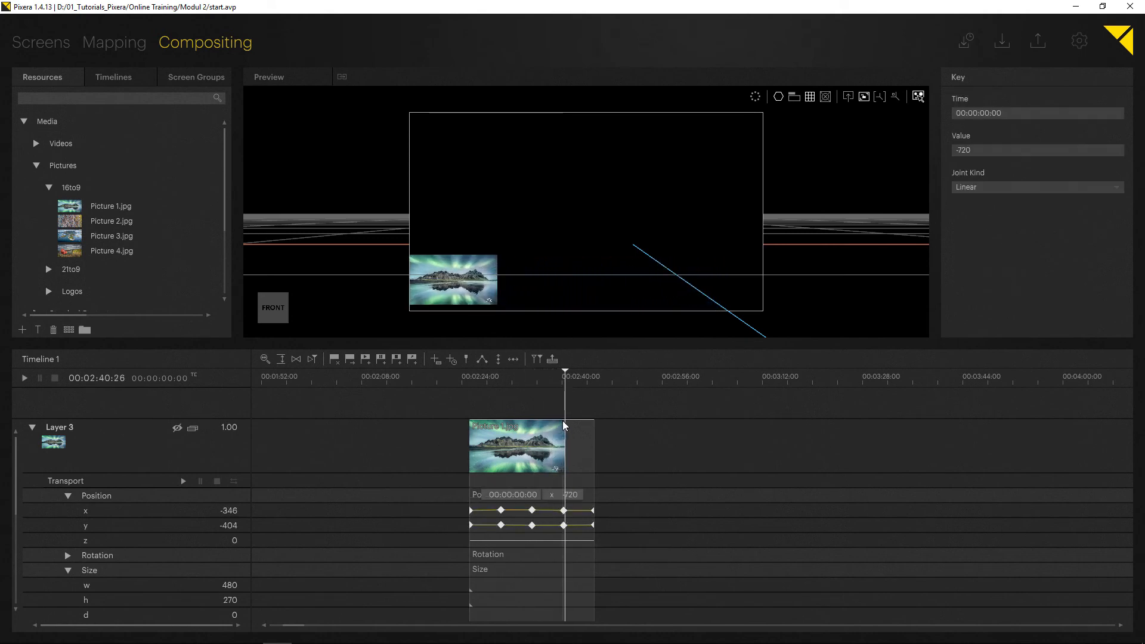
left_click(538, 452)
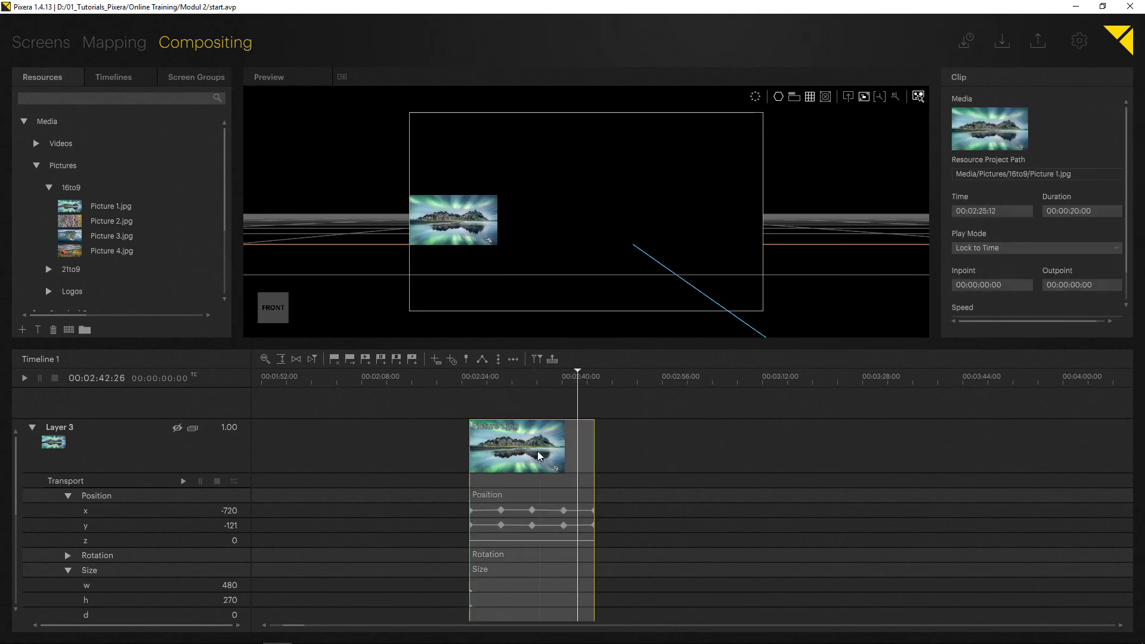
left_click_drag(496, 448, 671, 456)
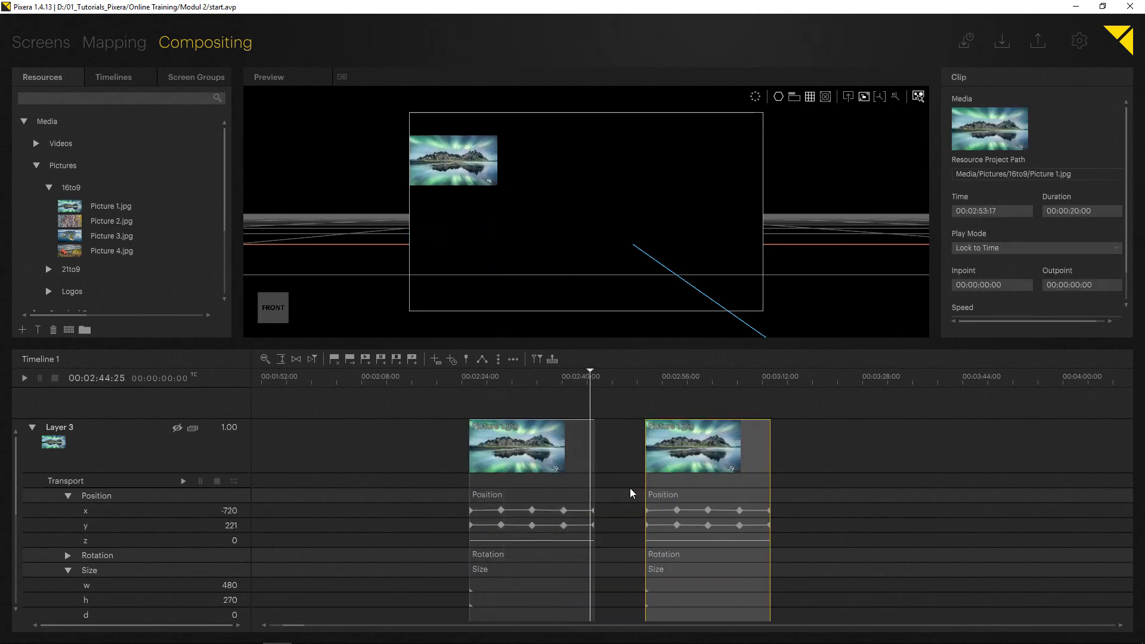
left_click_drag(67, 250, 671, 441)
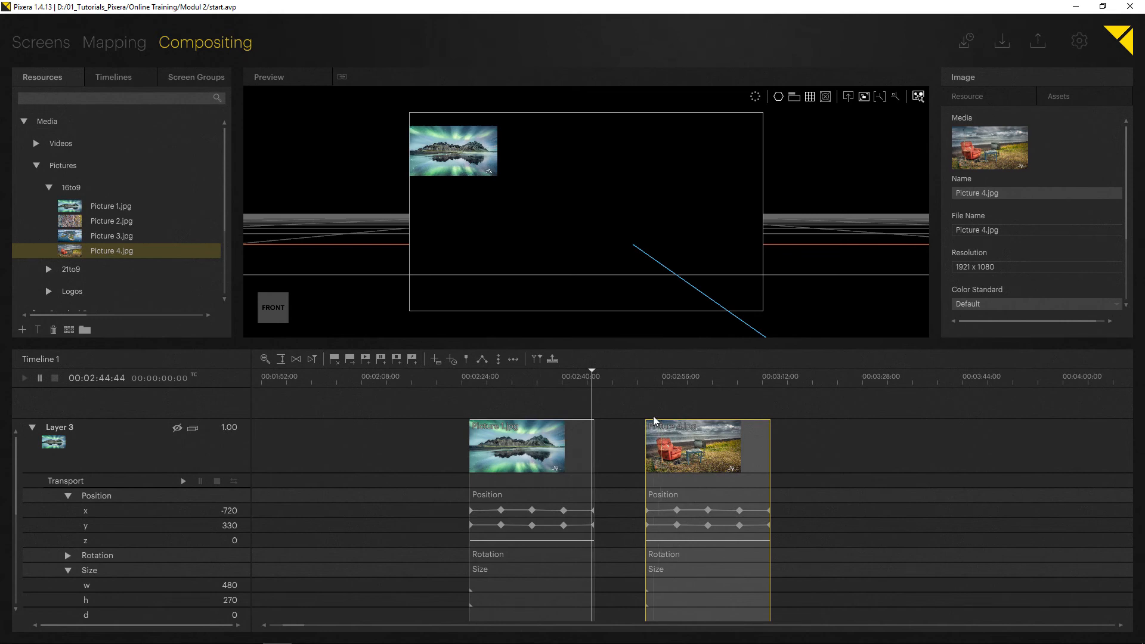
- Collapse Layer 3's position and size parameters and the layer itself
scroll(653, 419, "down", 10)
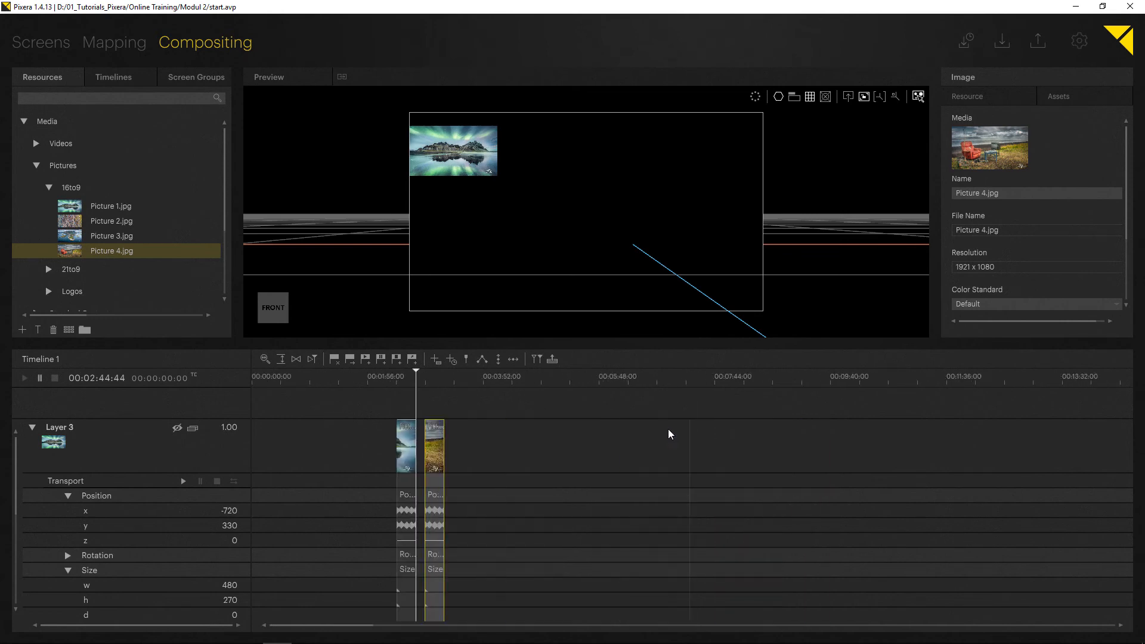
left_click(68, 496)
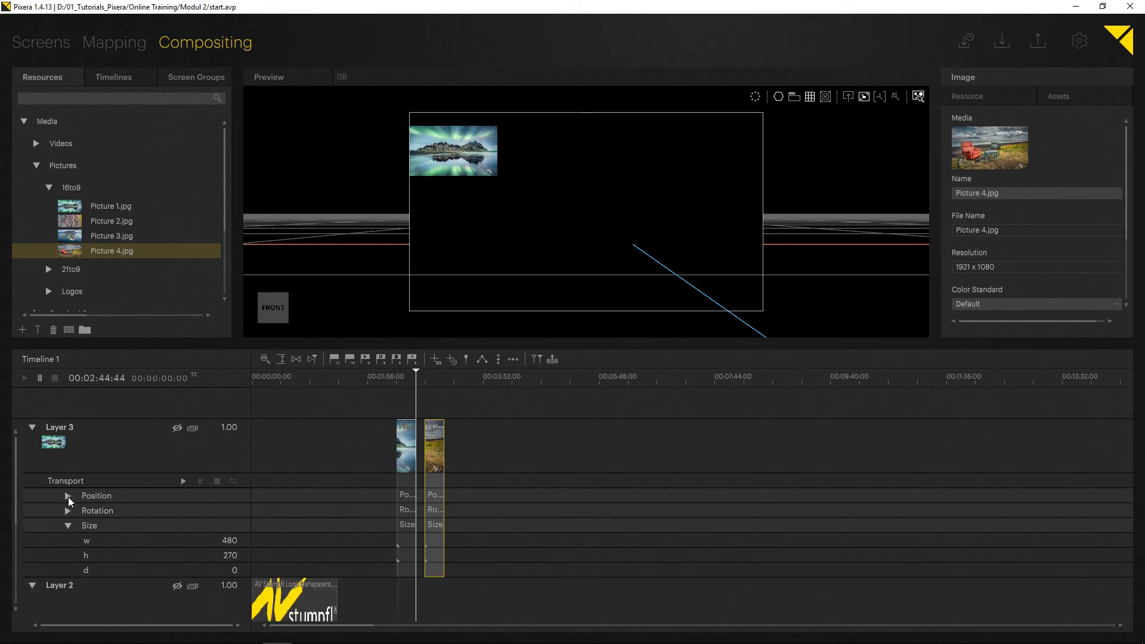
left_click(67, 525)
left_click(31, 426)
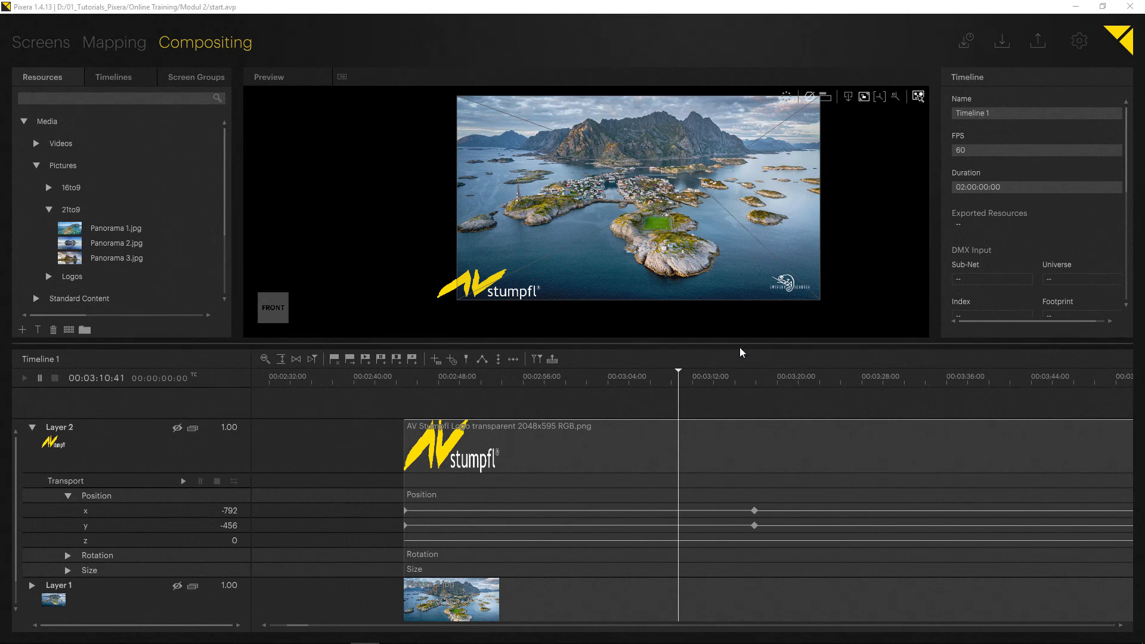
- Enlarge the timeline area and adjust its horizontal and vertical zoom
left_click_drag(739, 351, 546, 305)
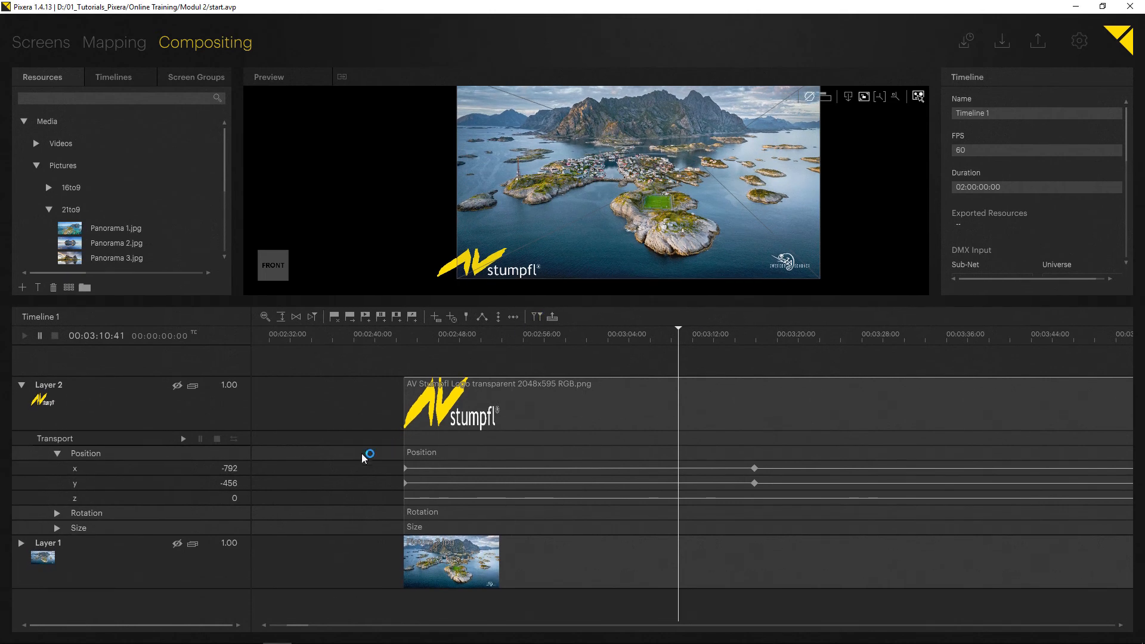
mouse_move(191, 475)
left_mouse_down()
mouse_move(197, 508)
mouse_move(199, 460)
left_mouse_up()
mouse_move(186, 476)
left_mouse_down()
mouse_move(181, 524)
mouse_move(191, 475)
left_mouse_up()
left_click(264, 317)
mouse_move(296, 331)
left_mouse_down()
mouse_move(333, 331)
mouse_move(311, 331)
left_mouse_up()
left_click(282, 317)
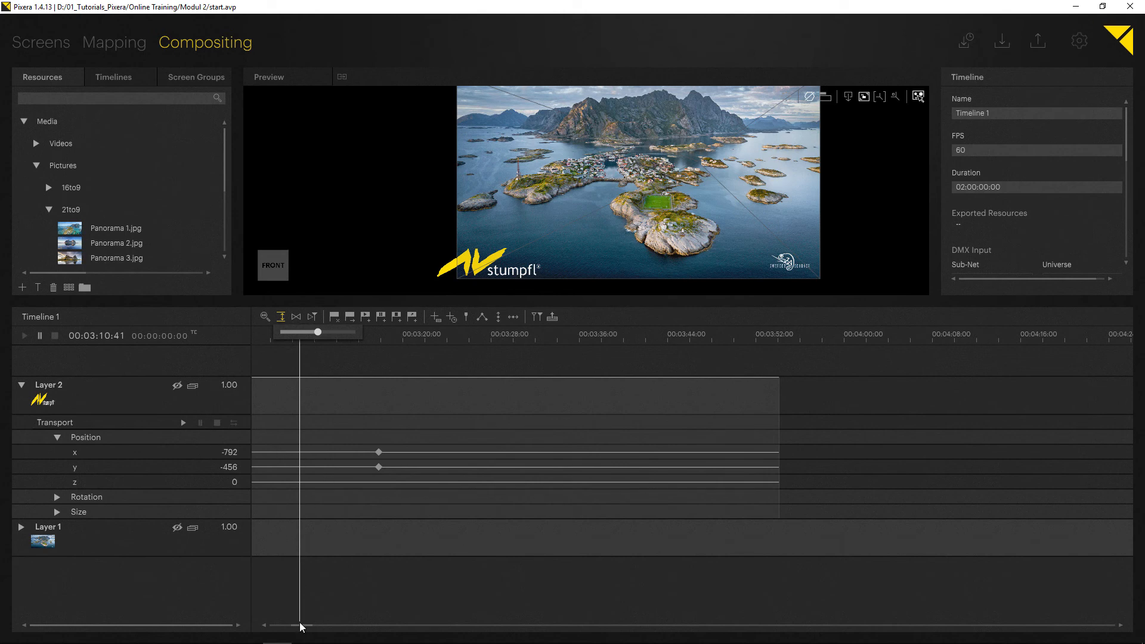
- Heighten Layer 2's x and y position tracks and scrub to the second position keys at about 00:03:17:55
left_click_drag(300, 624, 110, 536)
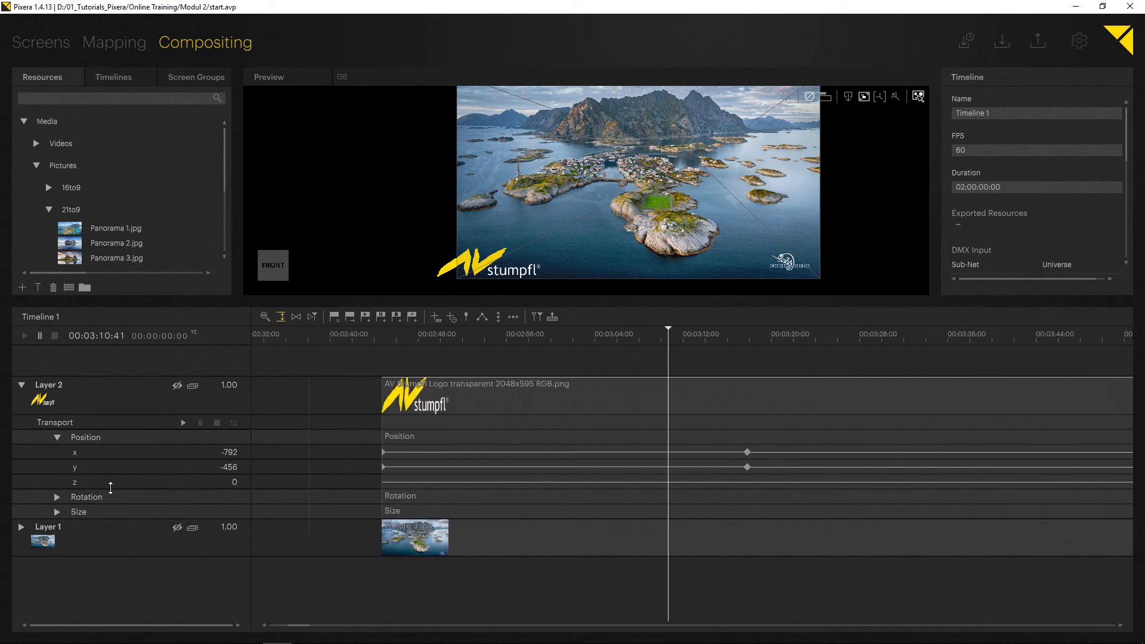
left_click_drag(123, 461, 125, 528)
left_click_drag(669, 336, 582, 346)
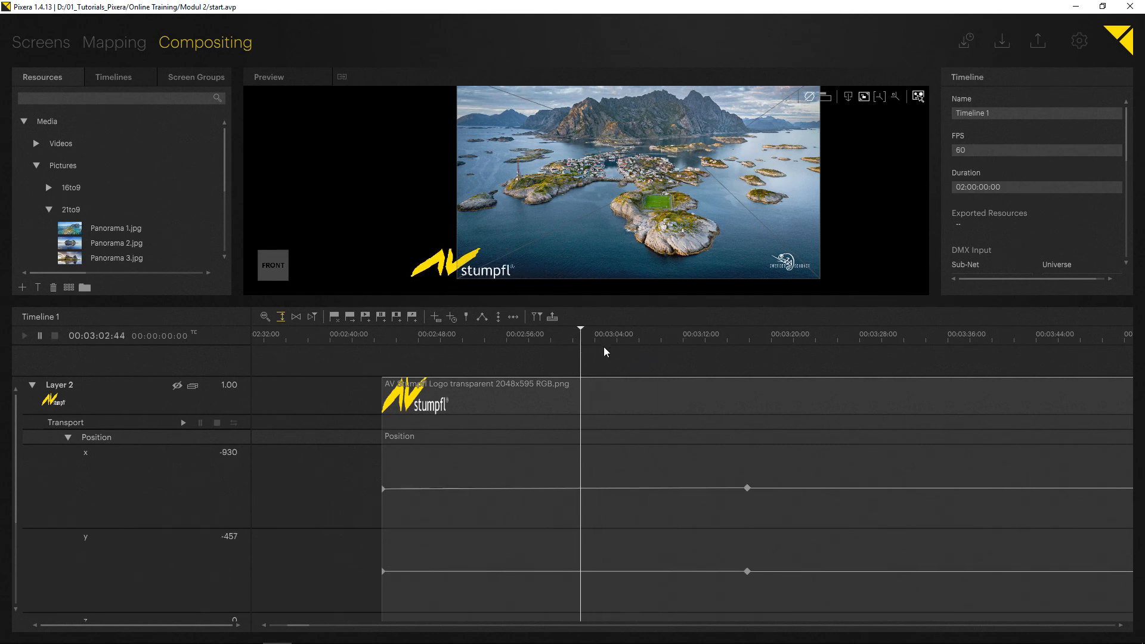
left_click(748, 367)
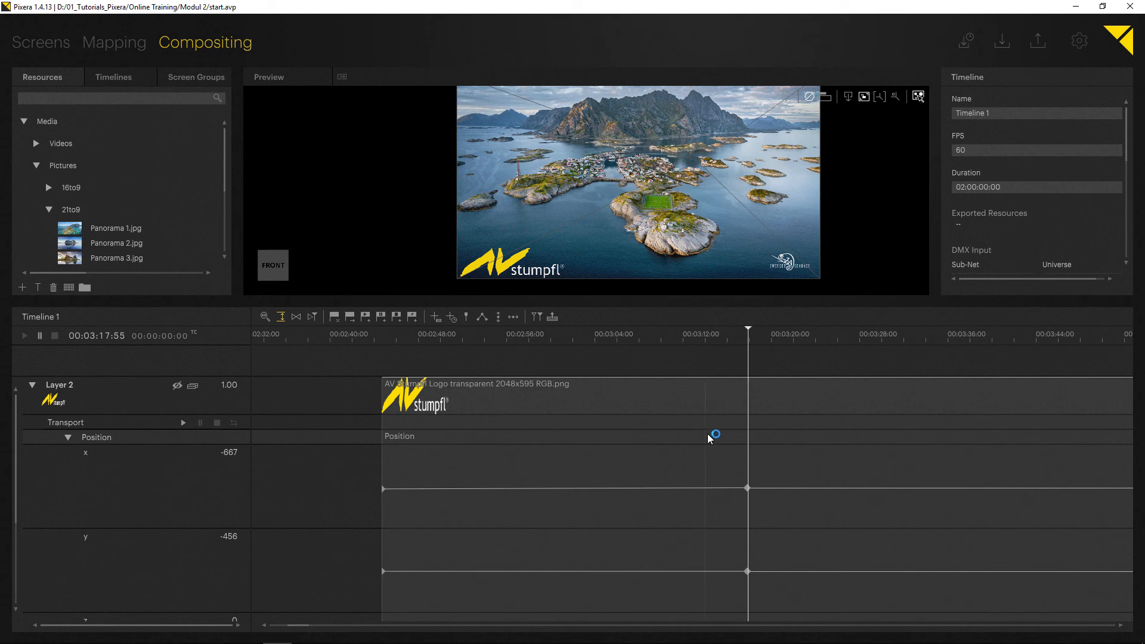
- Add a key to Layer 2's x position curve near 00:03:04:24 and set its joint kind to Bezier Corner
left_click(600, 489)
left_click_drag(735, 345, 599, 364)
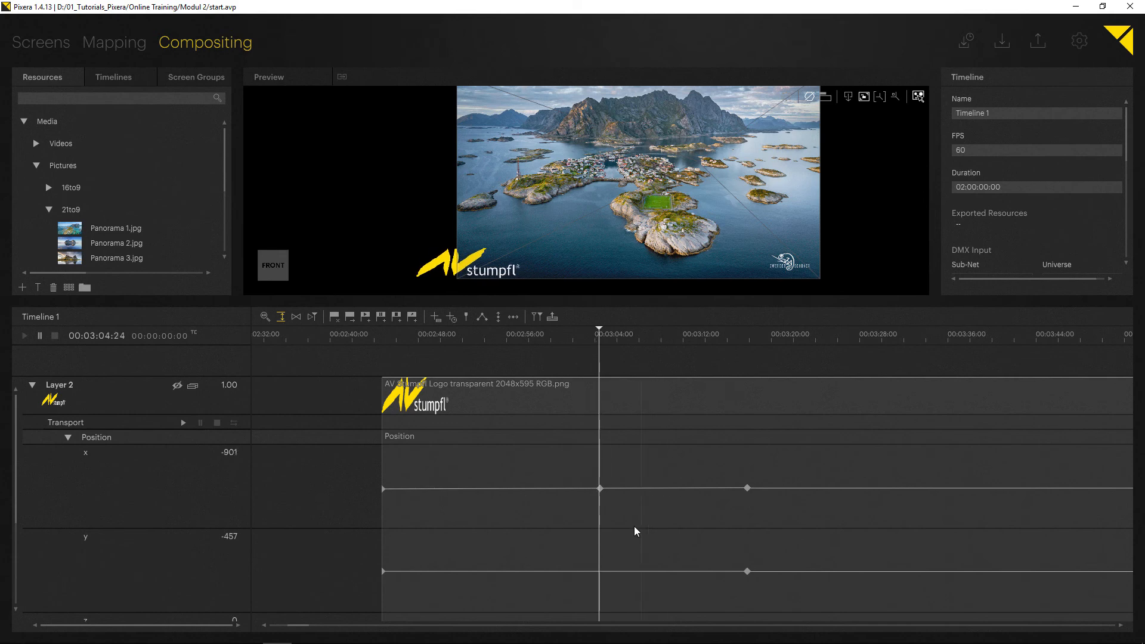
left_click(599, 488)
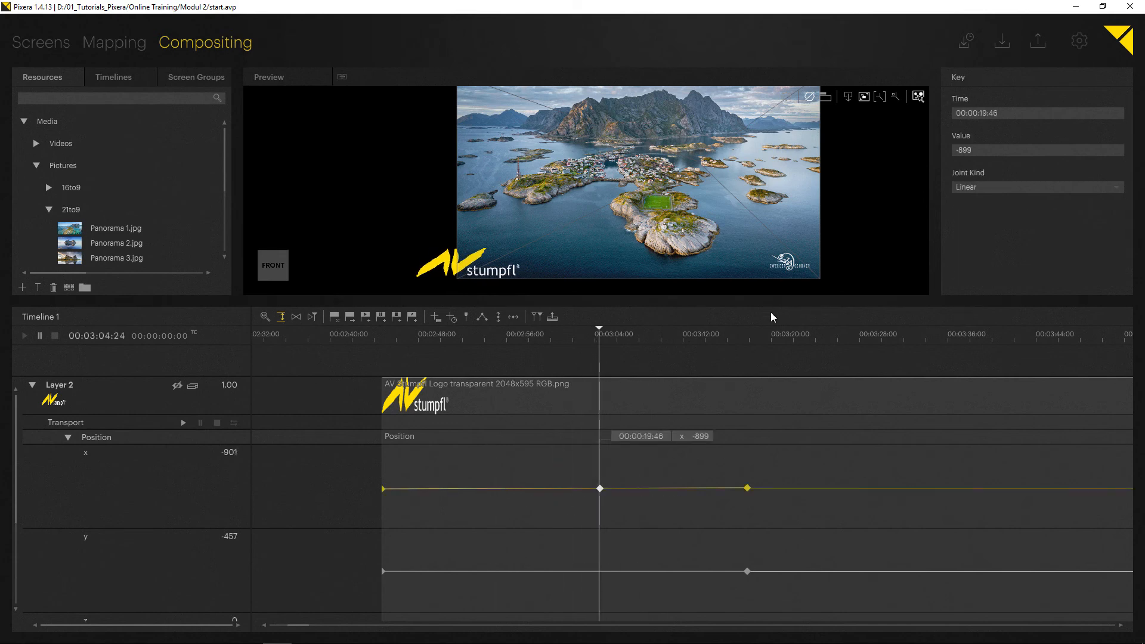
left_click(1028, 188)
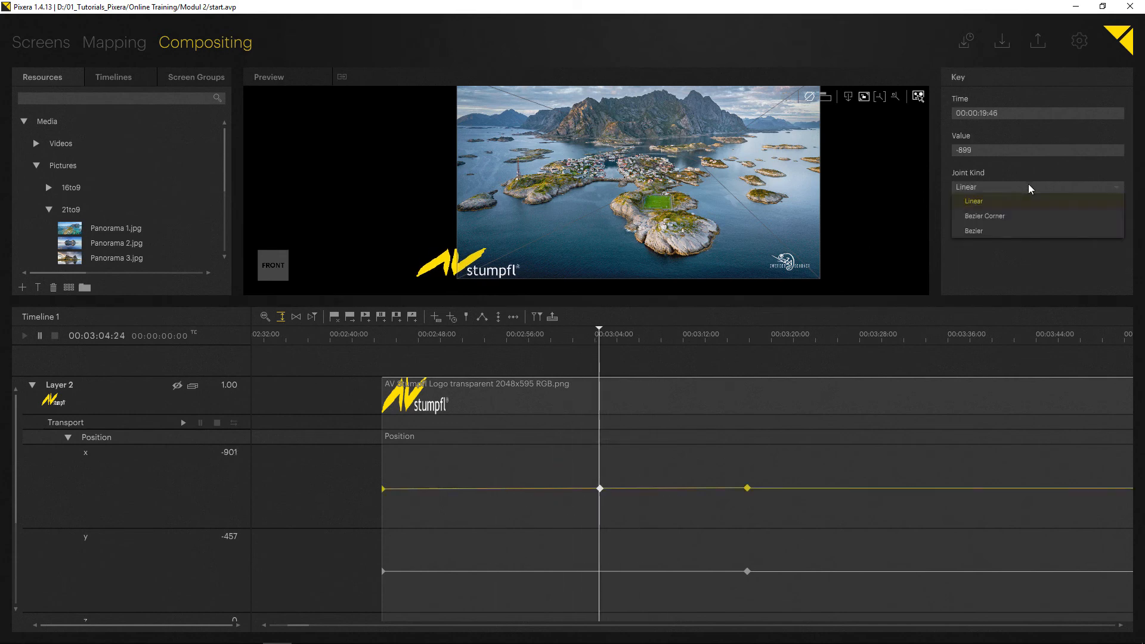
left_click(1030, 188)
left_click(481, 317)
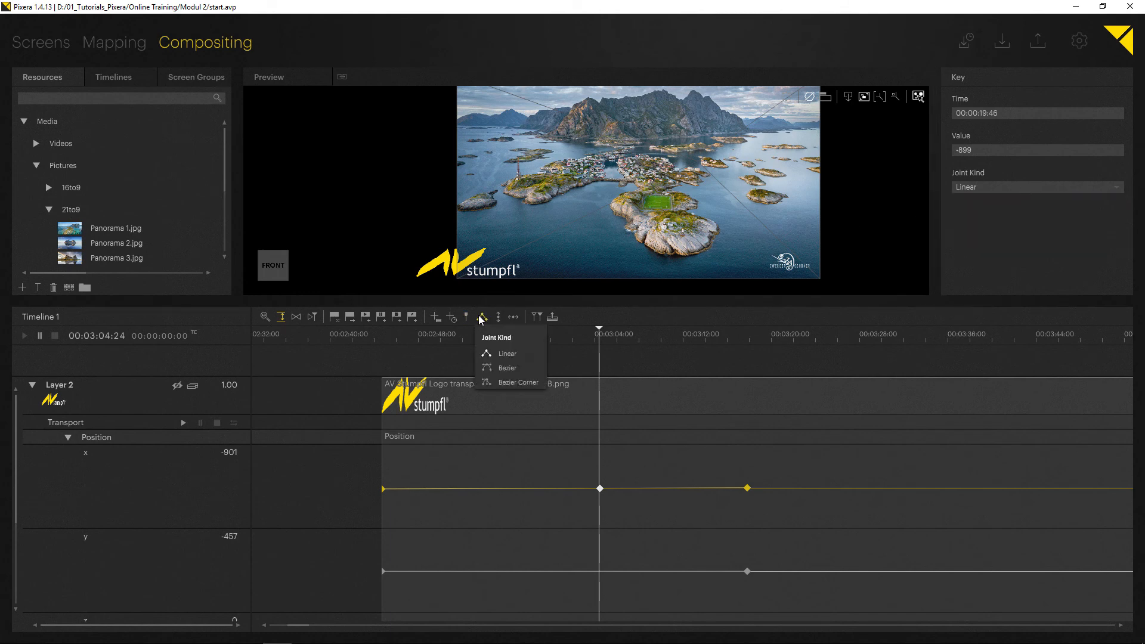
left_click(517, 381)
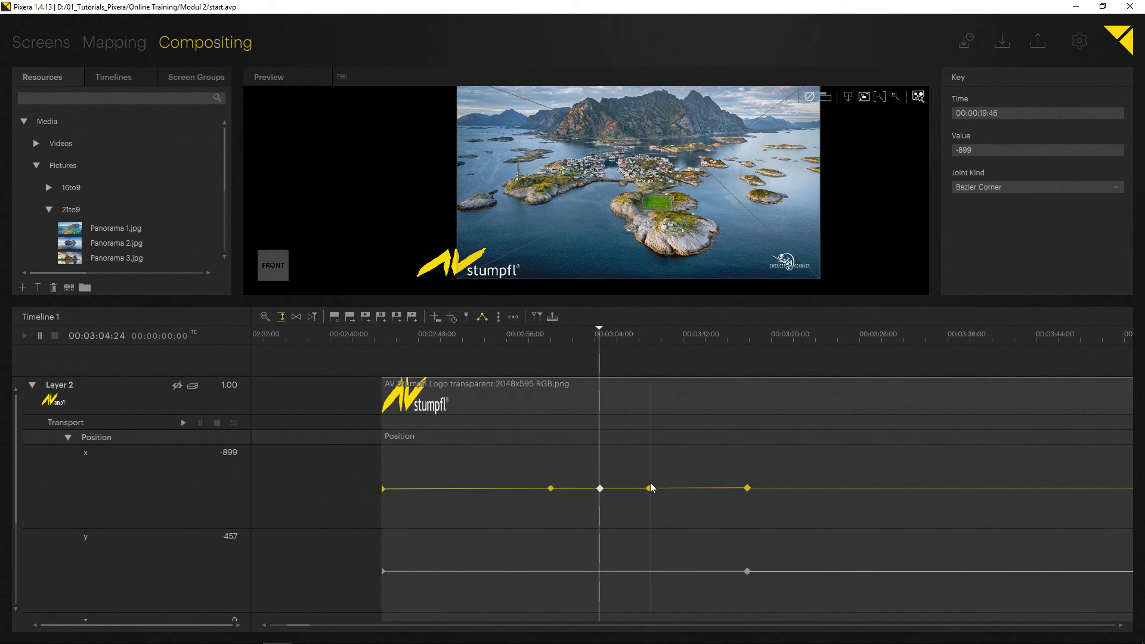
- Bend the x curve after the new key first downward and finally upward, and play back the logo's movement
left_click_drag(649, 490, 647, 519)
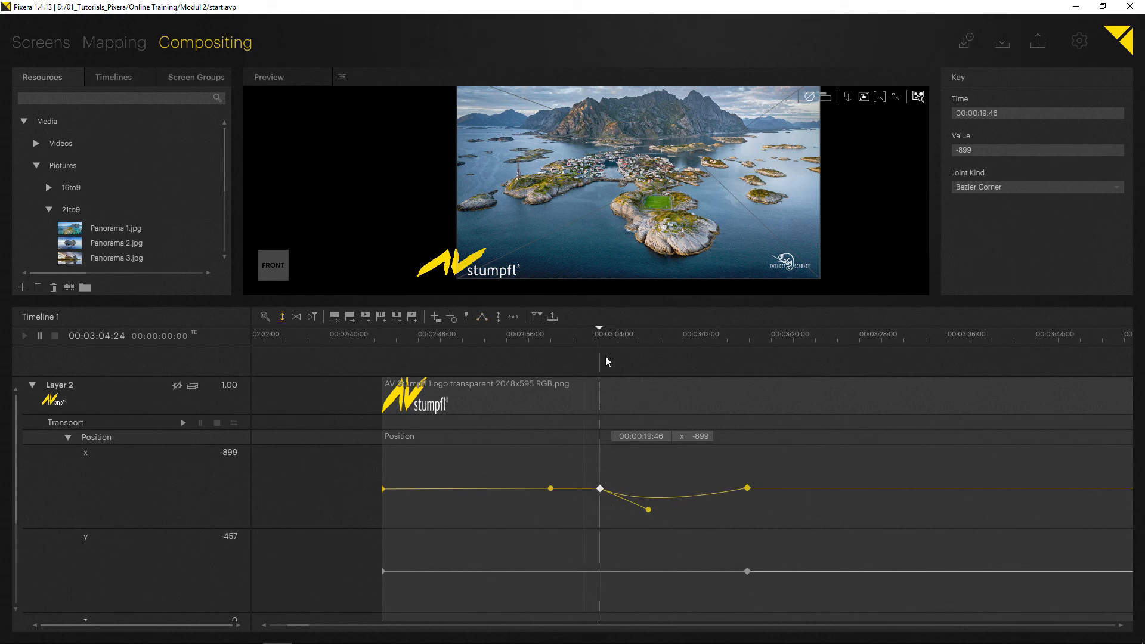
mouse_move(605, 342)
left_mouse_down()
mouse_move(594, 346)
mouse_move(624, 343)
mouse_move(615, 344)
left_mouse_up()
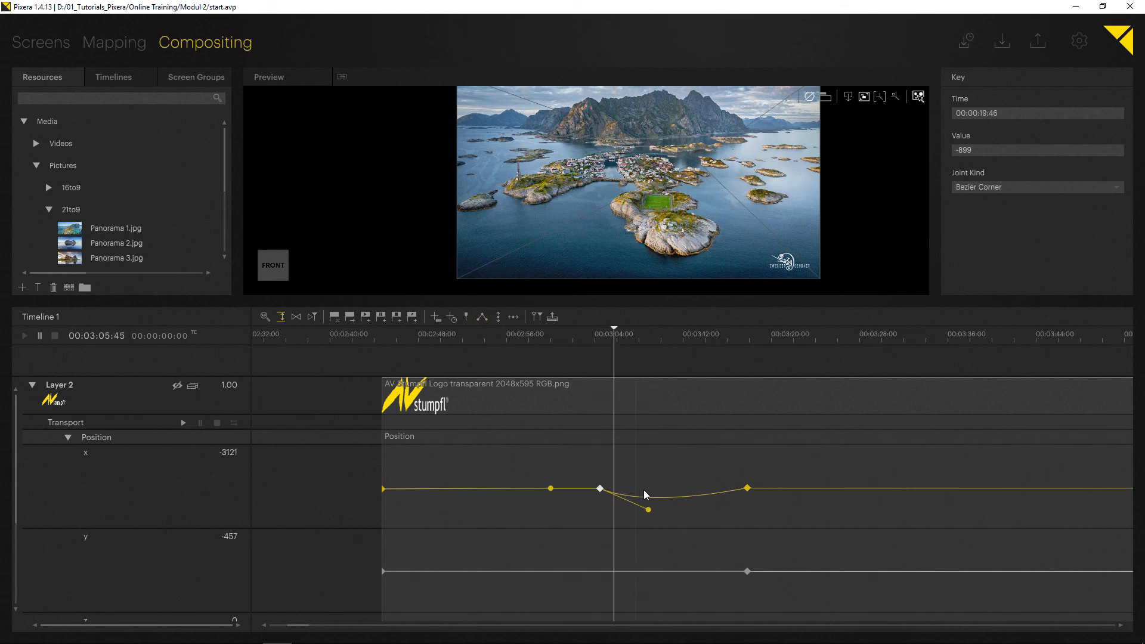
left_click_drag(648, 511, 643, 450)
left_click_drag(613, 339, 589, 344)
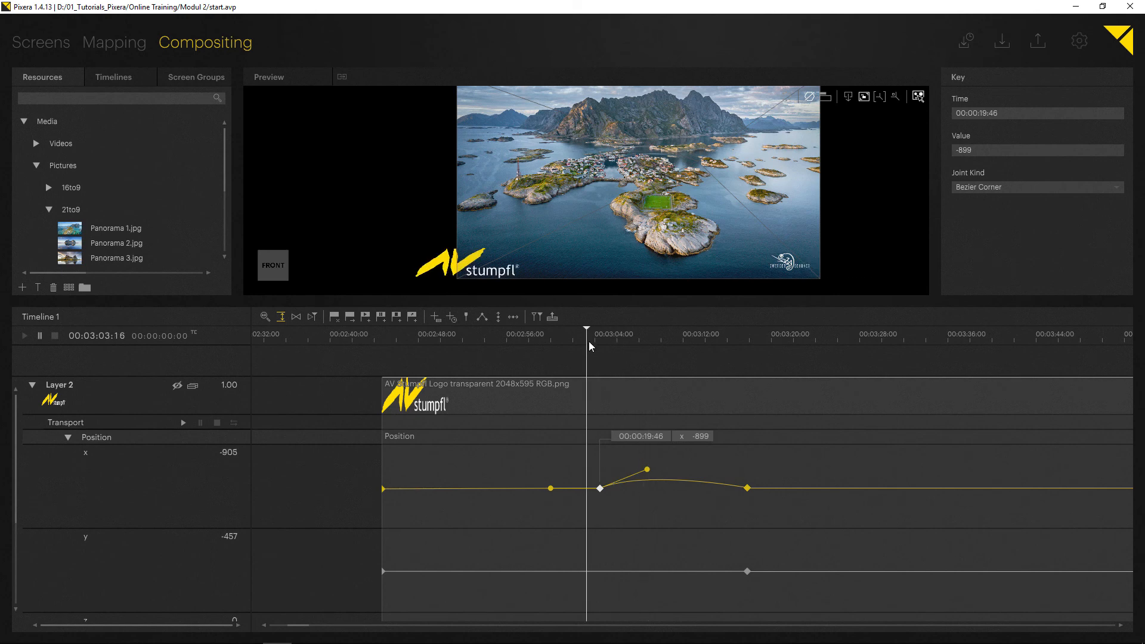
key("space")
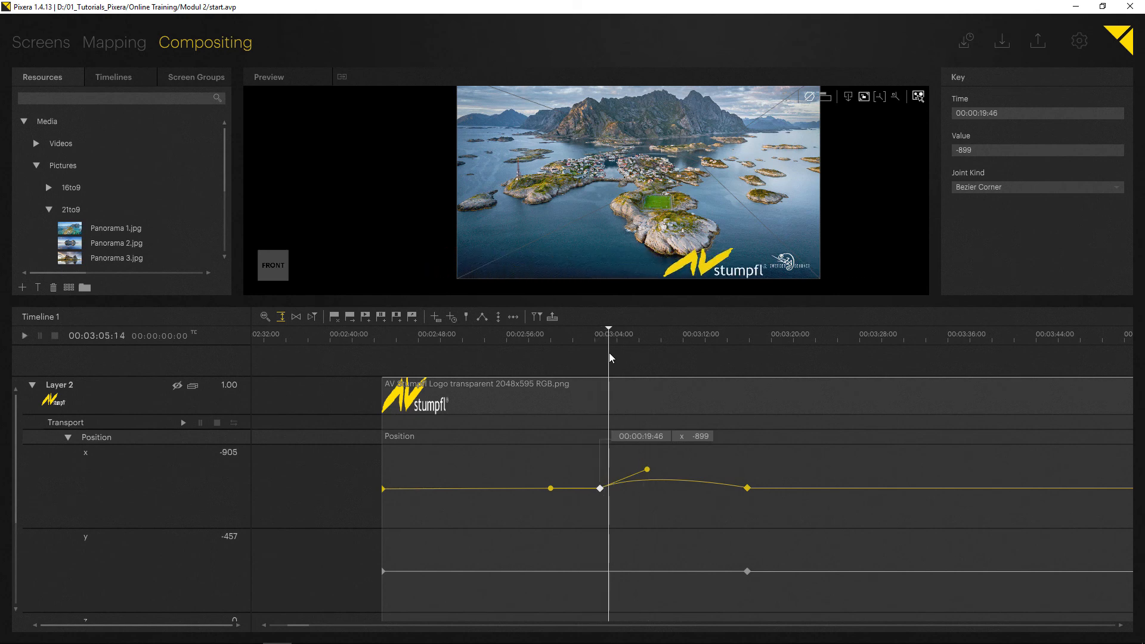
scroll(684, 290, "down", 3)
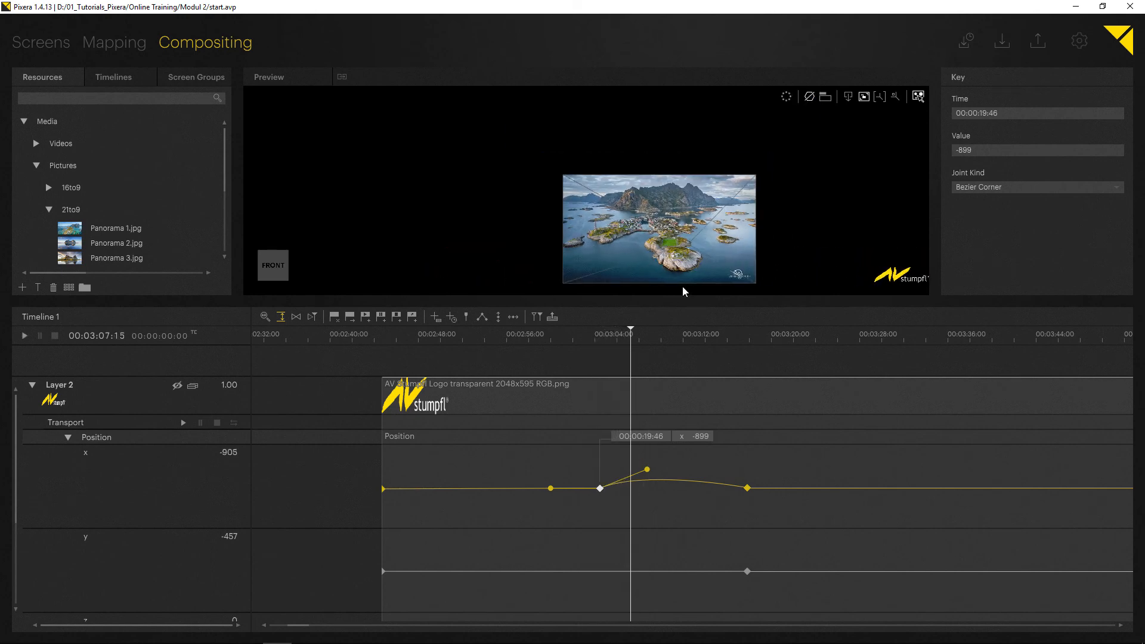
scroll(682, 285, "down", 2)
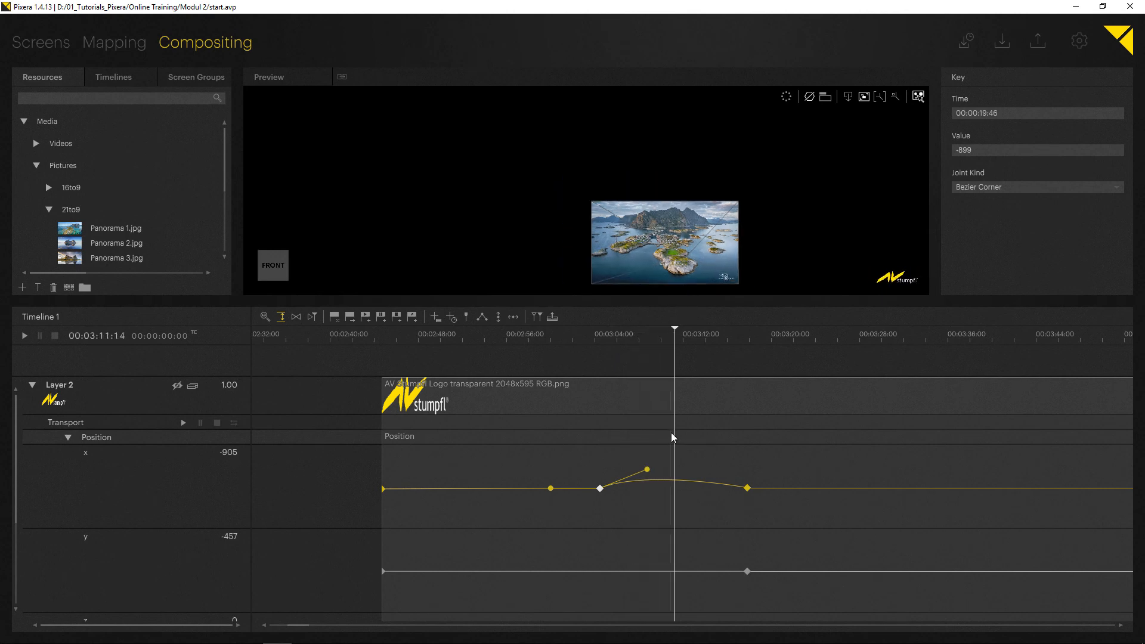
- Add a Bezier Corner key on the x curve at clip time 00:00:27:04, adjust the handle before it and play back the logo's movement
double_click(680, 480)
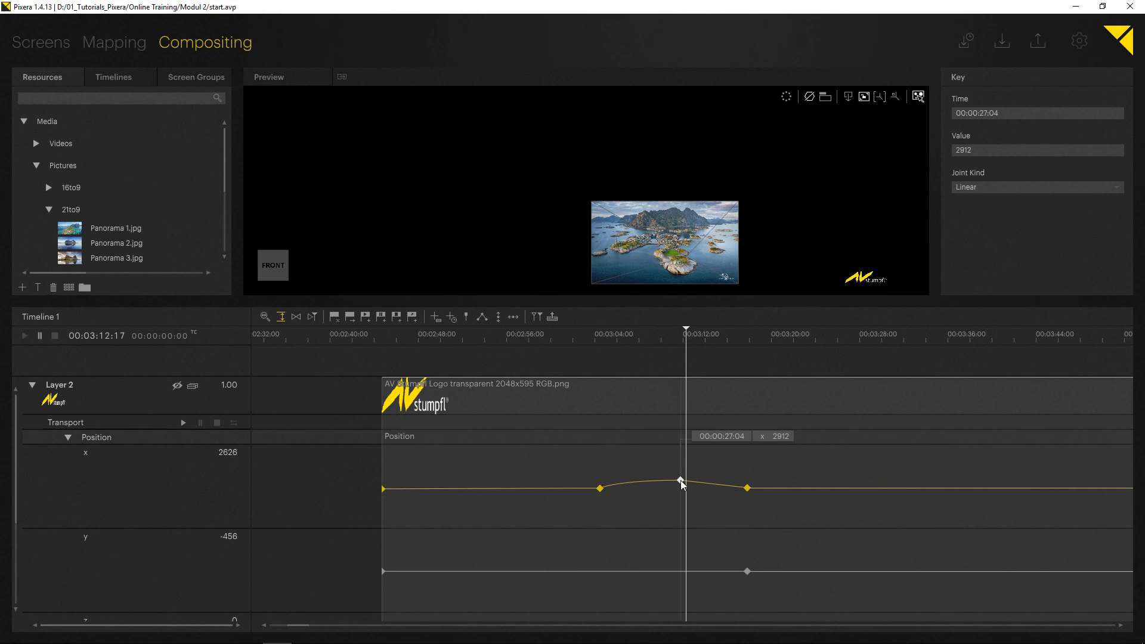
left_click(482, 317)
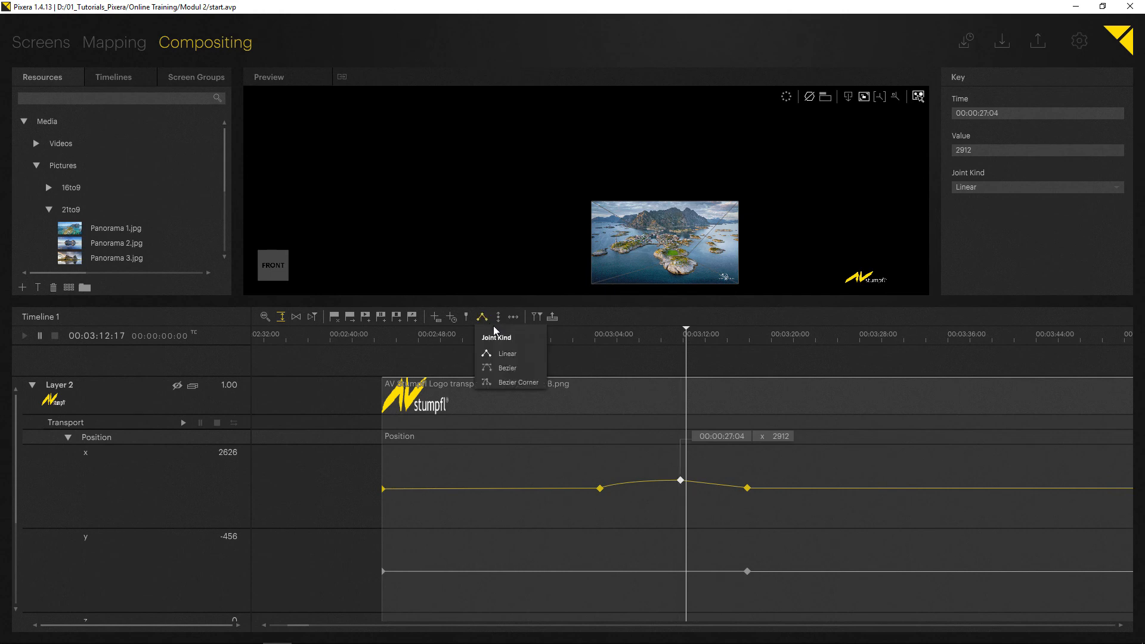
left_click(512, 381)
left_click_drag(655, 482, 658, 494)
left_click(590, 350)
key("space")
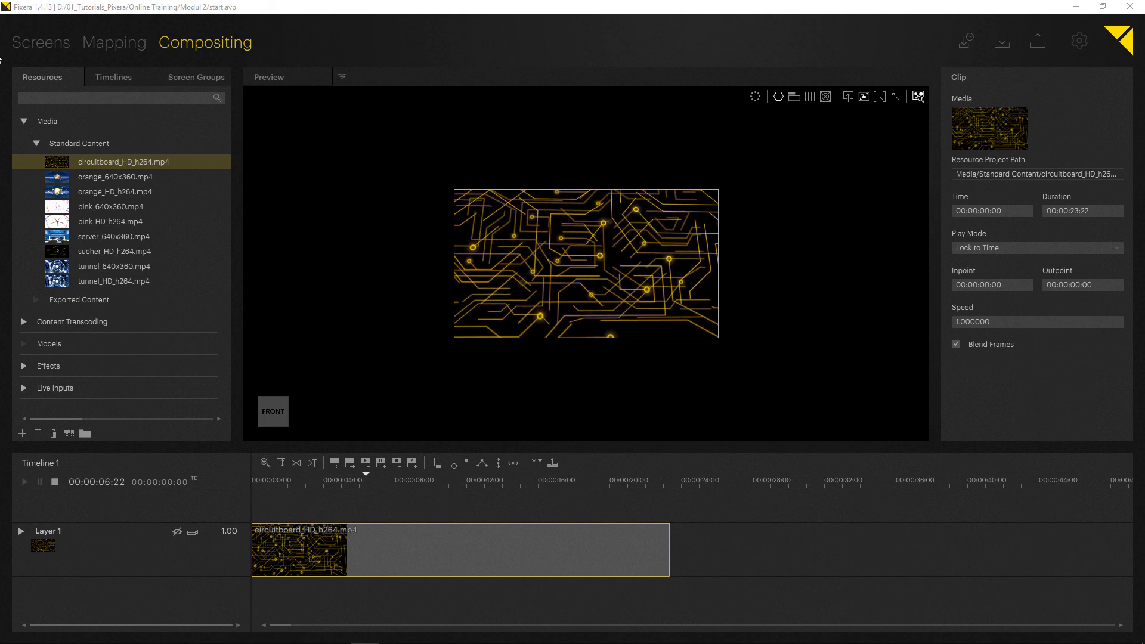
- Find the Cropping effect among the effect resources and apply it to Layer 1 of the circuitboard_HD_h264.mp4 timeline
left_click(24, 121)
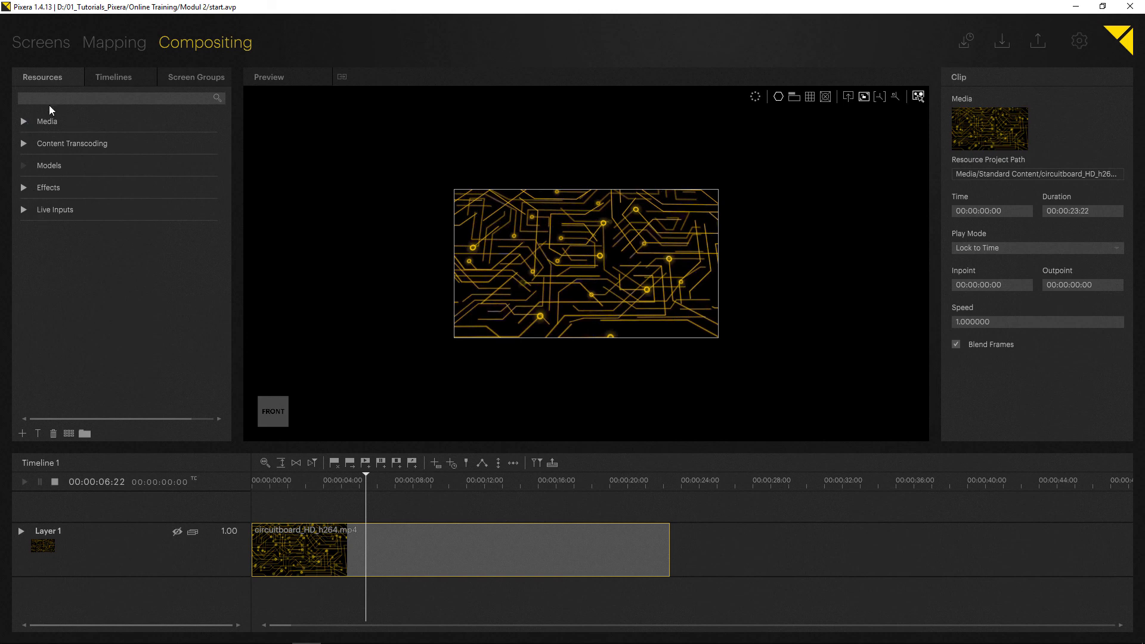
left_click(23, 187)
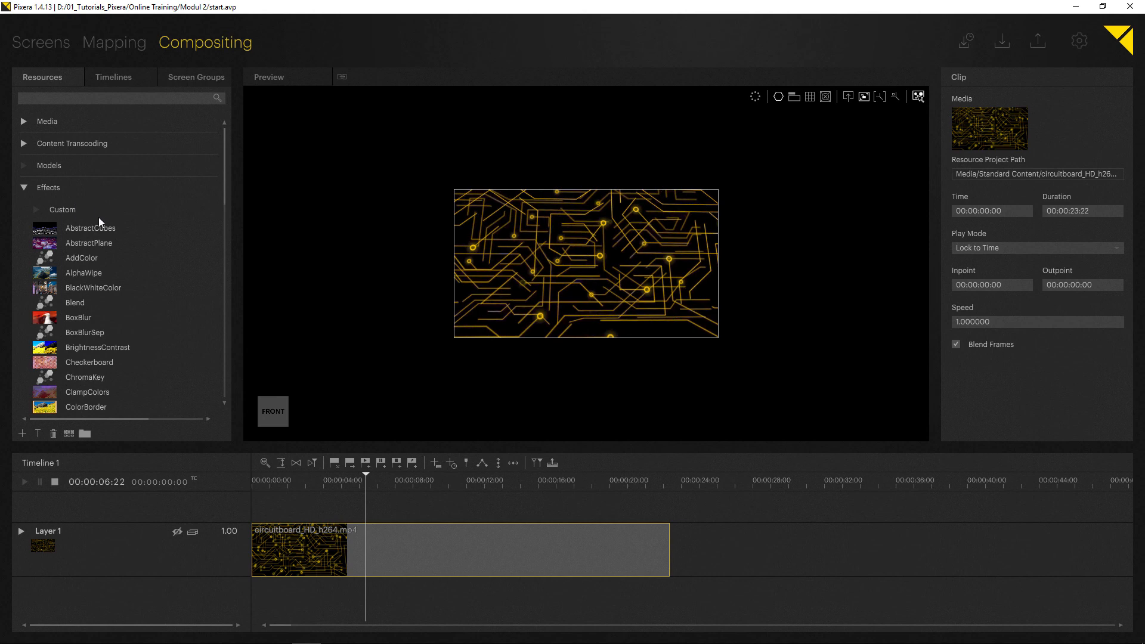
scroll(106, 254, "down", 8)
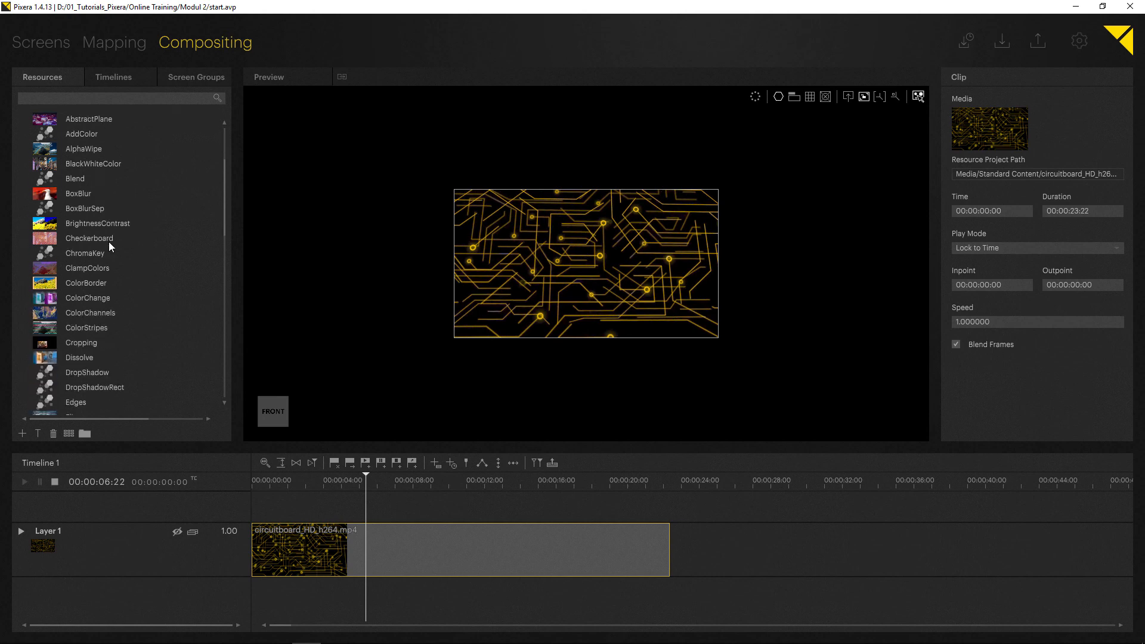
scroll(107, 244, "down", 4)
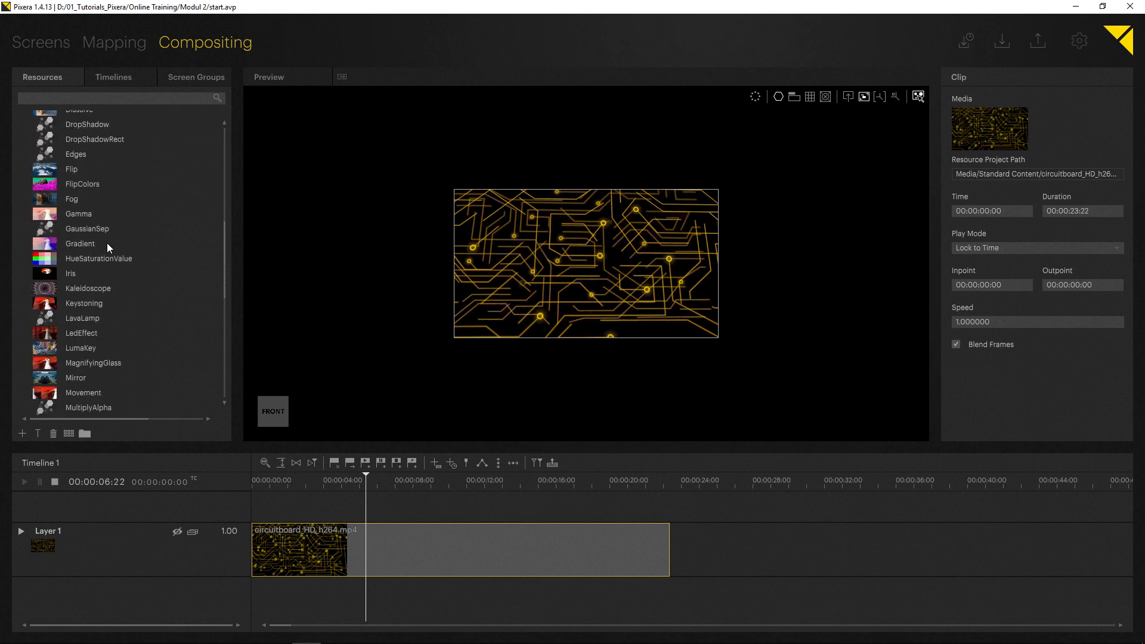
scroll(107, 242, "down", 3)
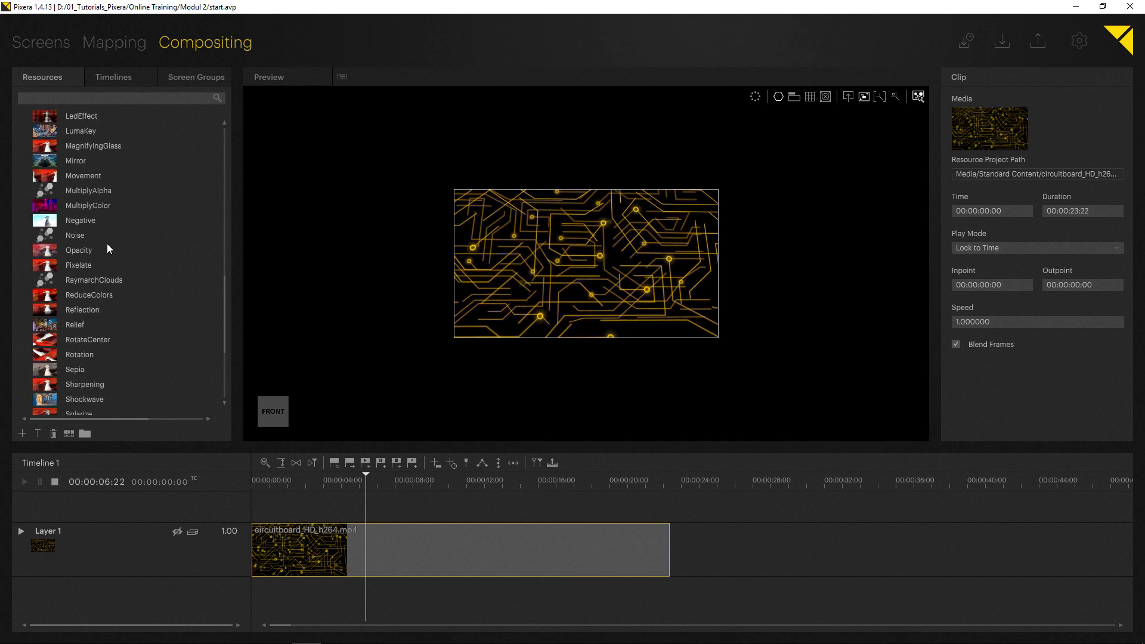
scroll(112, 254, "up", 7)
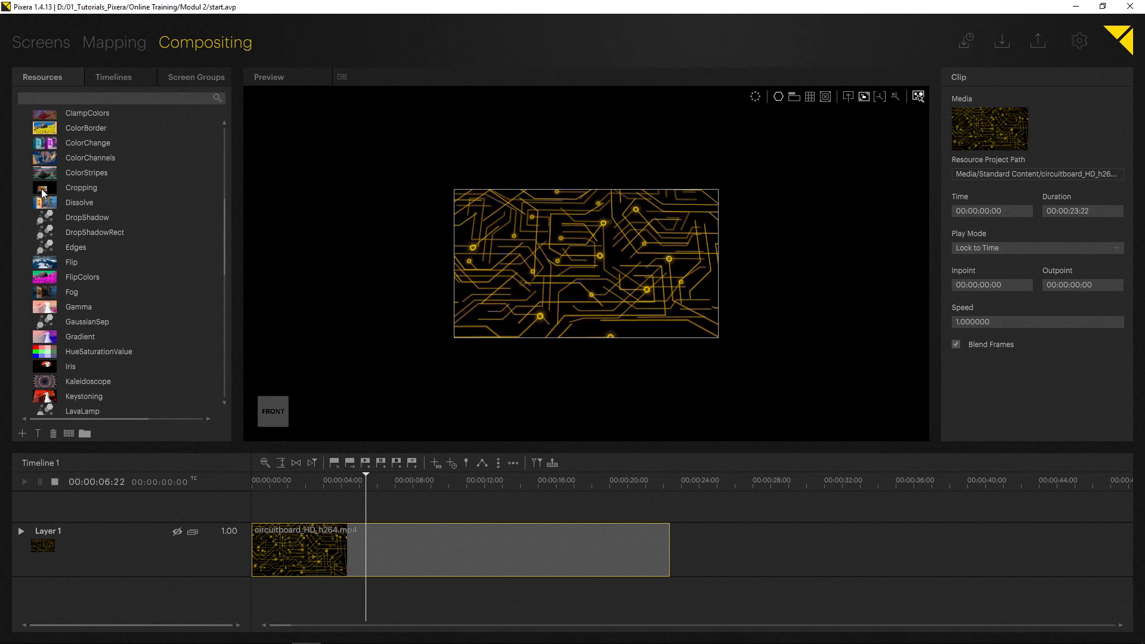
left_click_drag(43, 191, 88, 530)
- Expand Layer 1 and its Cropping parameters, enlarging the timeline area to show them
left_click(20, 530)
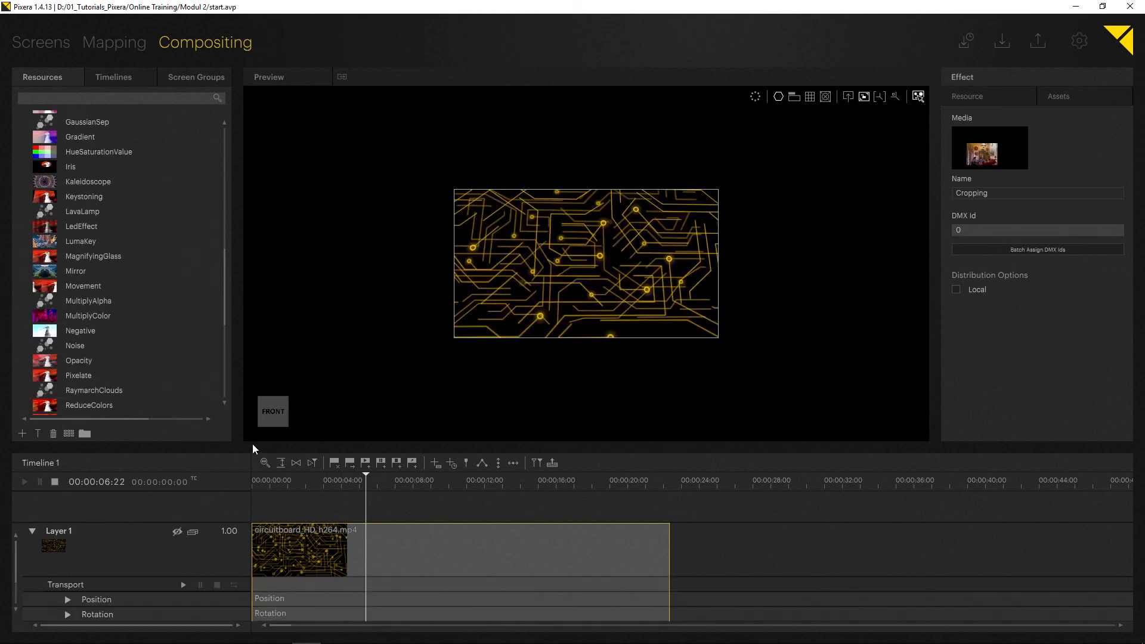
left_click_drag(252, 447, 256, 316)
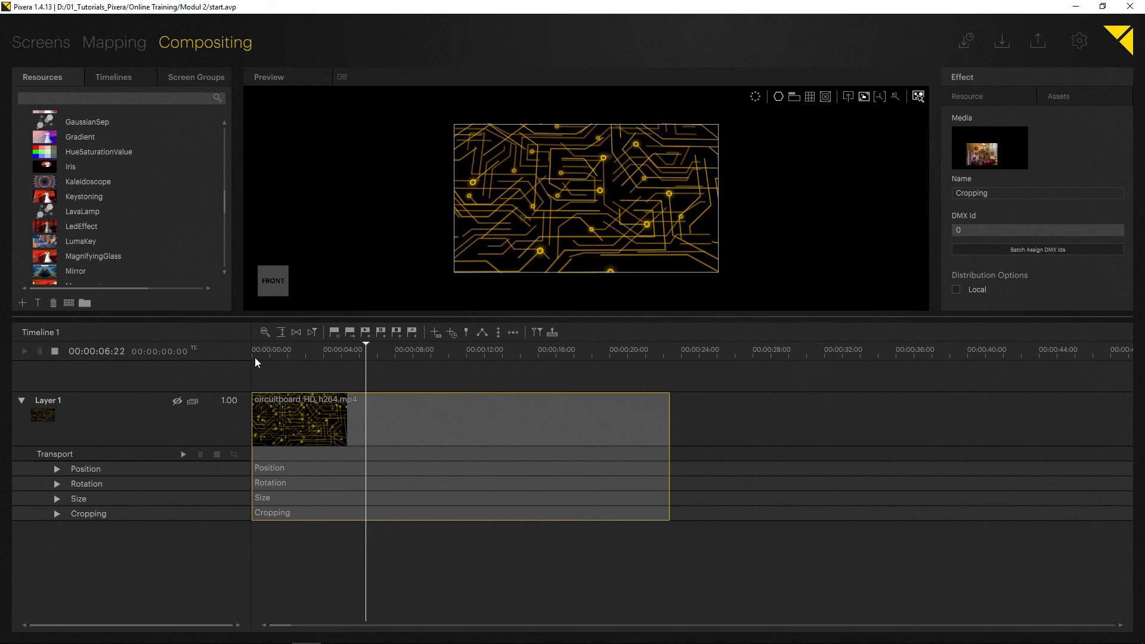
left_click(57, 514)
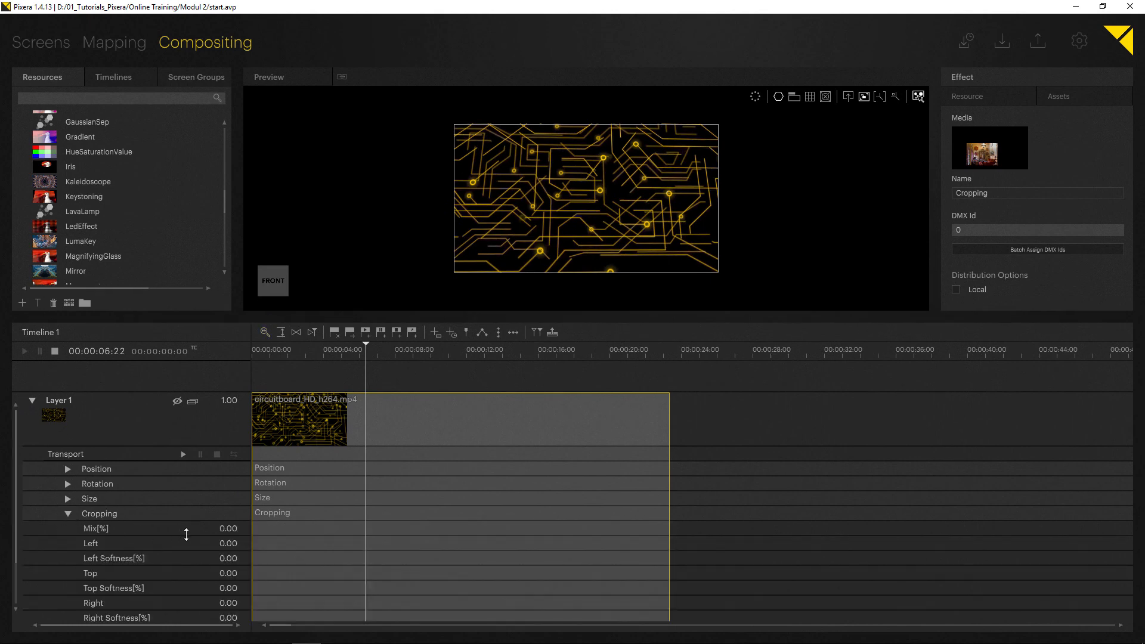
- Enlarge the timeline area further and raise Layer 1's Cropping Mix to 1.00 and Left to about 0.27
scroll(323, 504, "down", 4)
scroll(327, 521, "up", 4)
left_click_drag(334, 317, 338, 271)
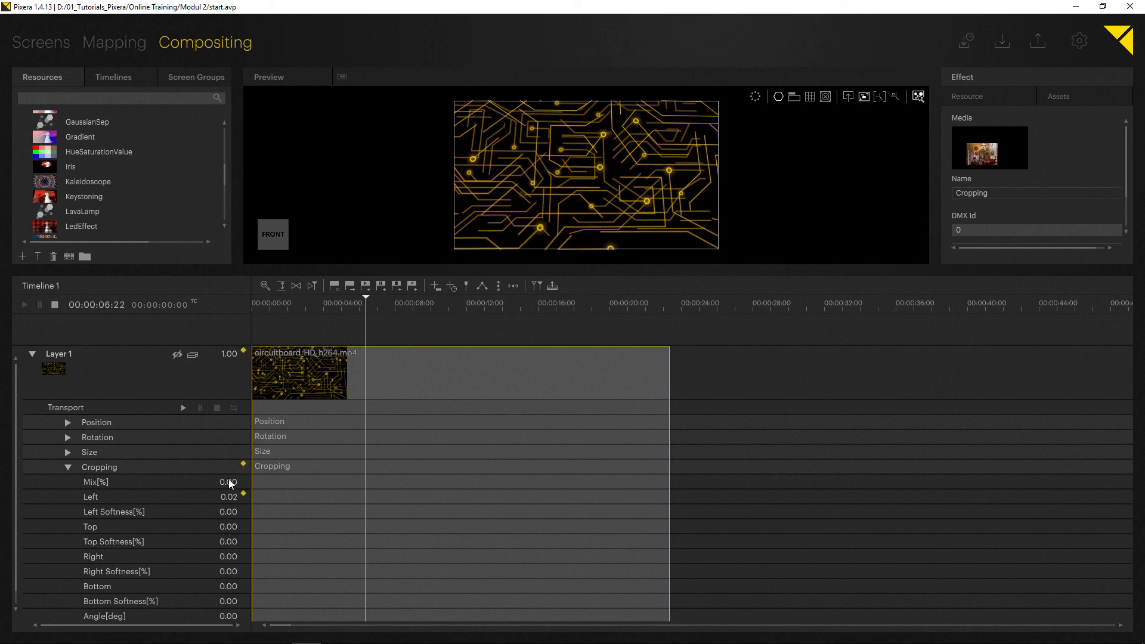
left_click_drag(217, 473, 206, 191)
left_click_drag(234, 498, 227, 222)
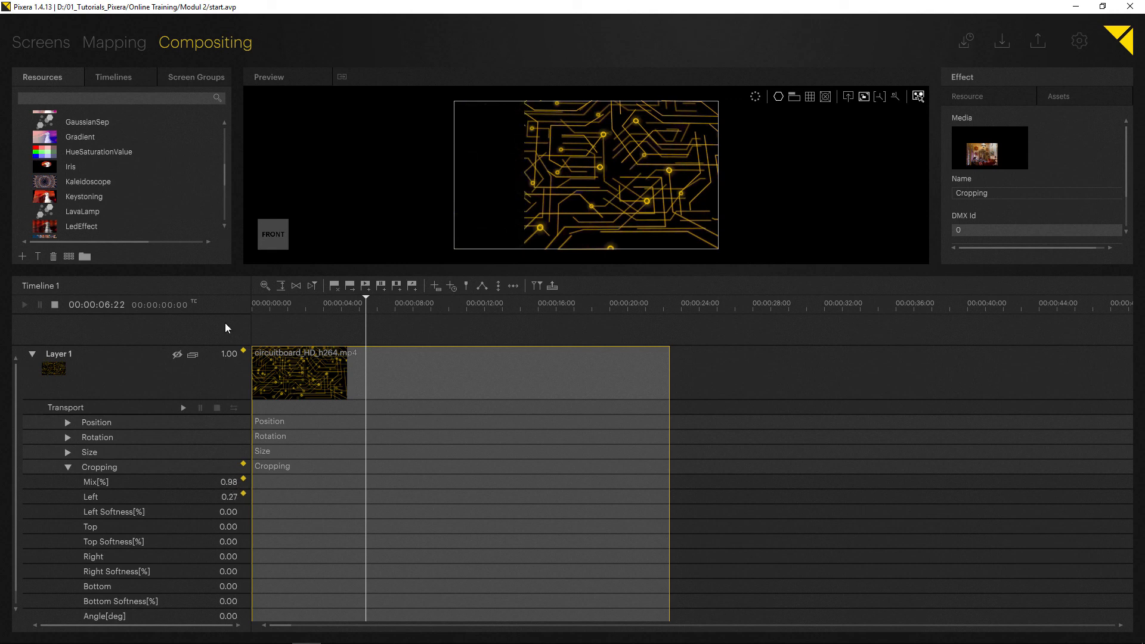
left_click_drag(226, 324, 226, 293)
- Set Cropping Left to about 0.22 and Top to about 0.16, storing keys for Mix, Left and Top at the playhead
left_click(243, 480)
left_click_drag(233, 500, 220, 444)
left_click(243, 494)
left_click(243, 528)
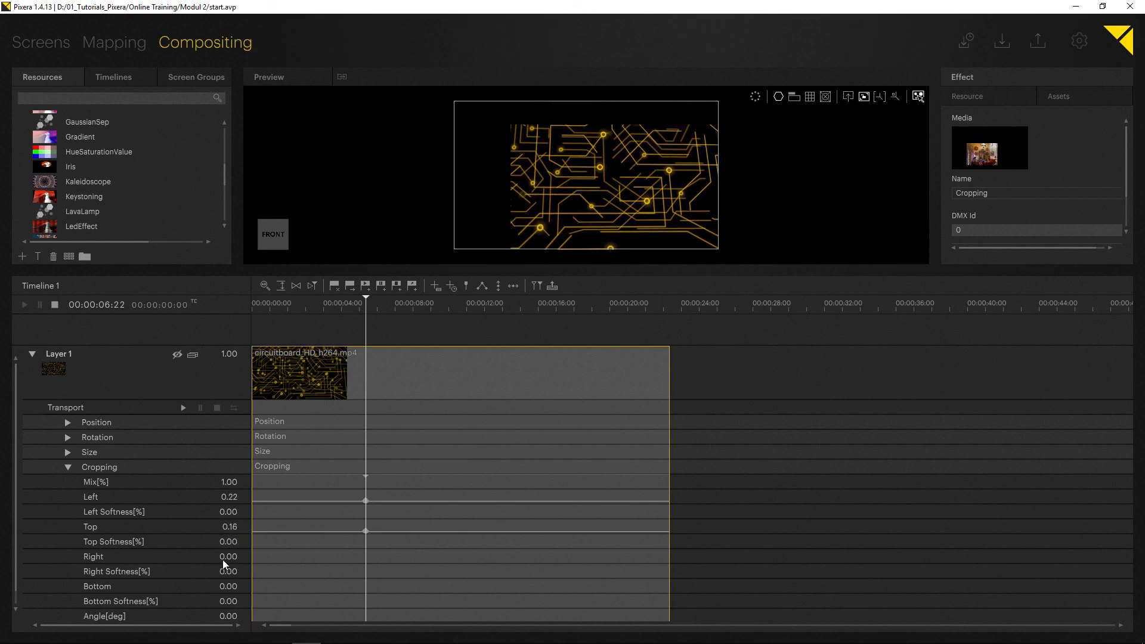
- Set Cropping Right to about 0.08 and Right Softness to about 0.23, and store keys for both
left_click_drag(223, 559, 221, 451)
left_click_drag(228, 570, 234, 517)
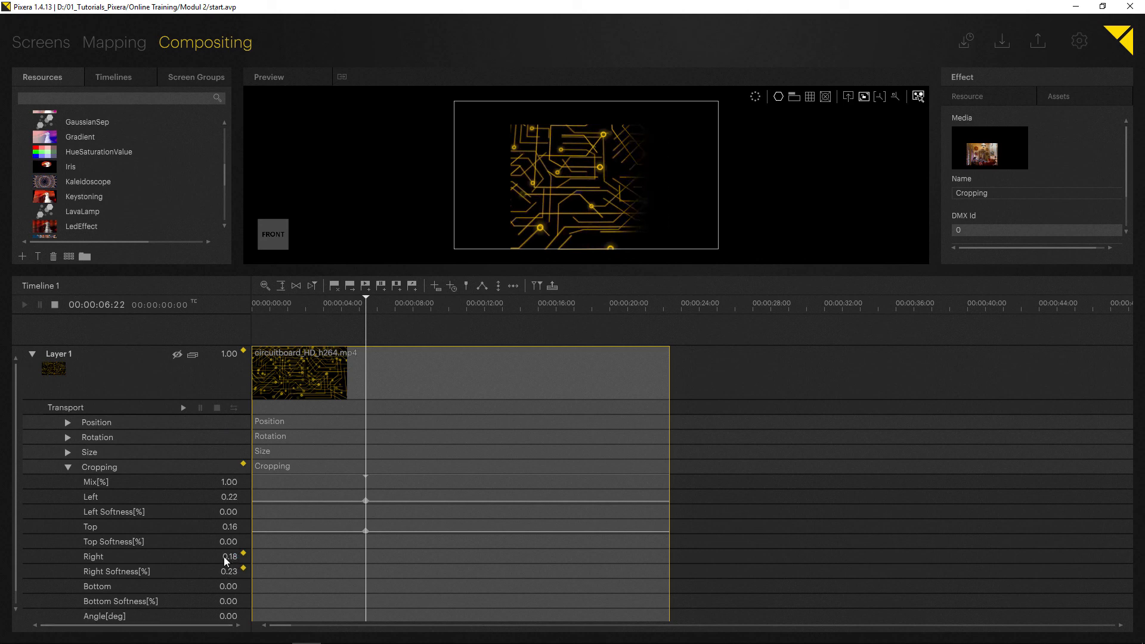
left_click_drag(227, 555, 250, 571)
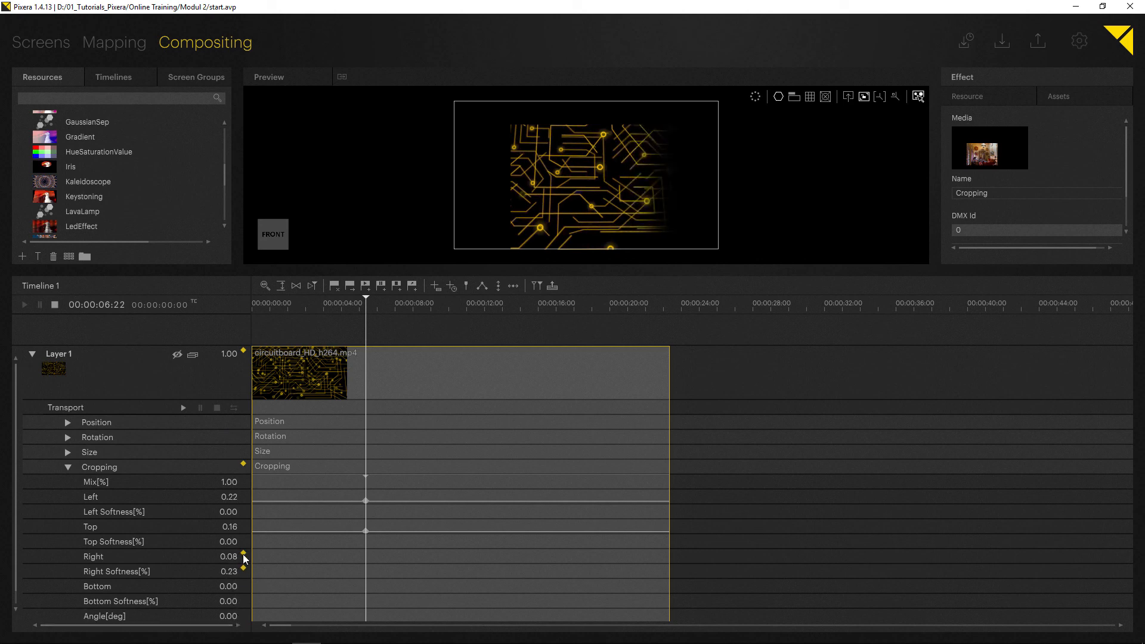
left_click(242, 554)
left_click(243, 568)
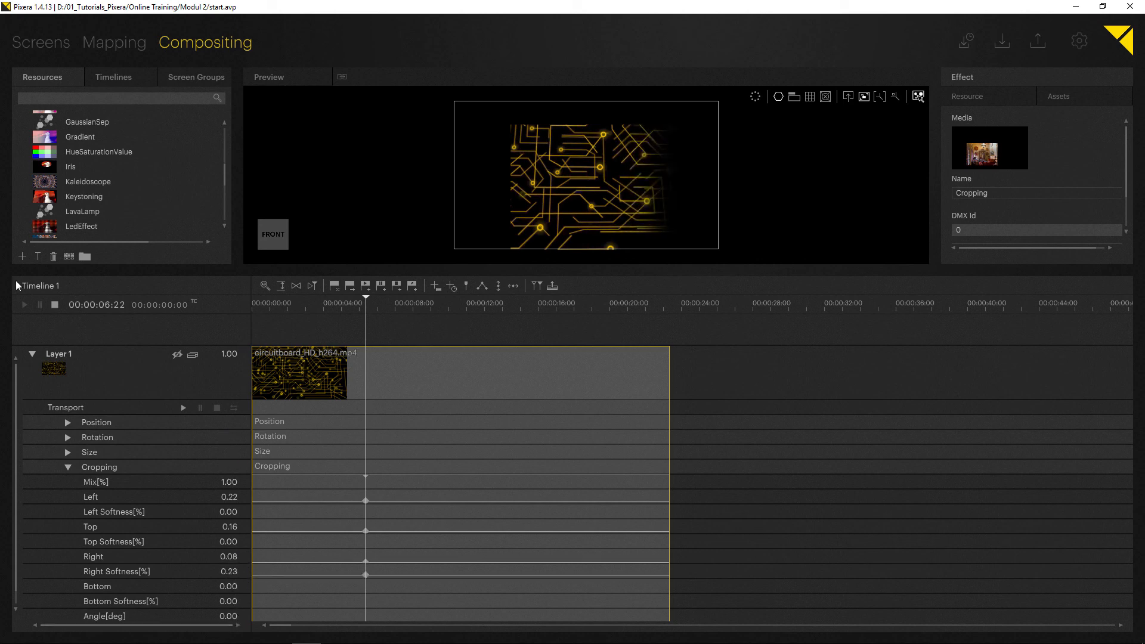
- Place orange_HD_h264.mp4 on Layer 1 after the circuitboard clip and move the playhead into it at 00:00:30:34
scroll(119, 197, "up", 10)
scroll(75, 138, "up", 1)
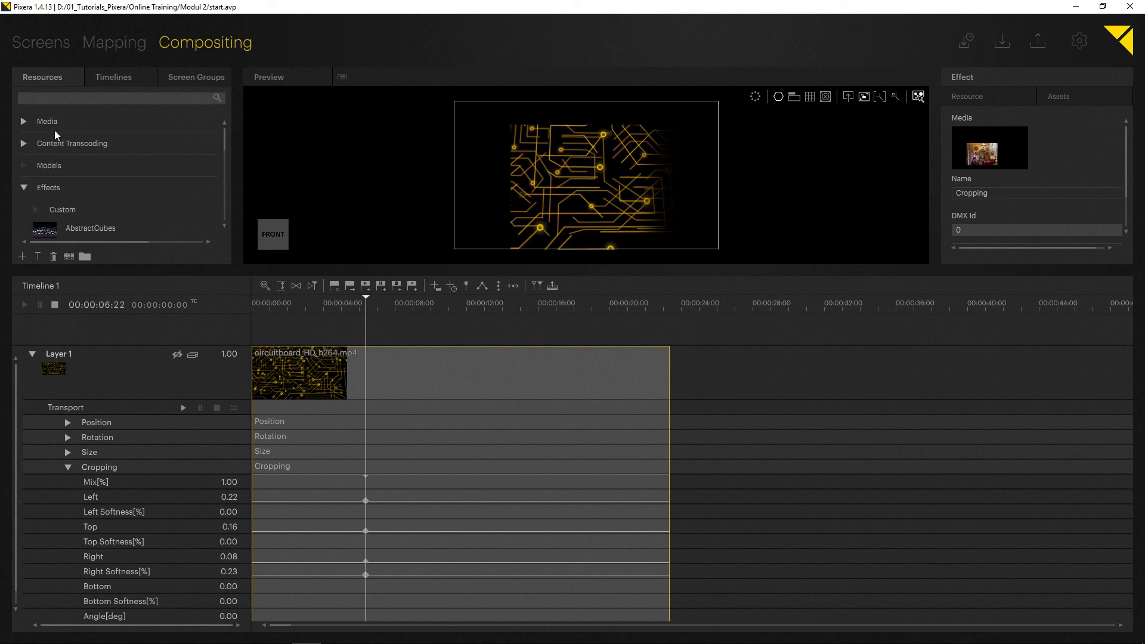
left_click(26, 120)
scroll(61, 183, "down", 2)
left_click_drag(65, 160, 745, 347)
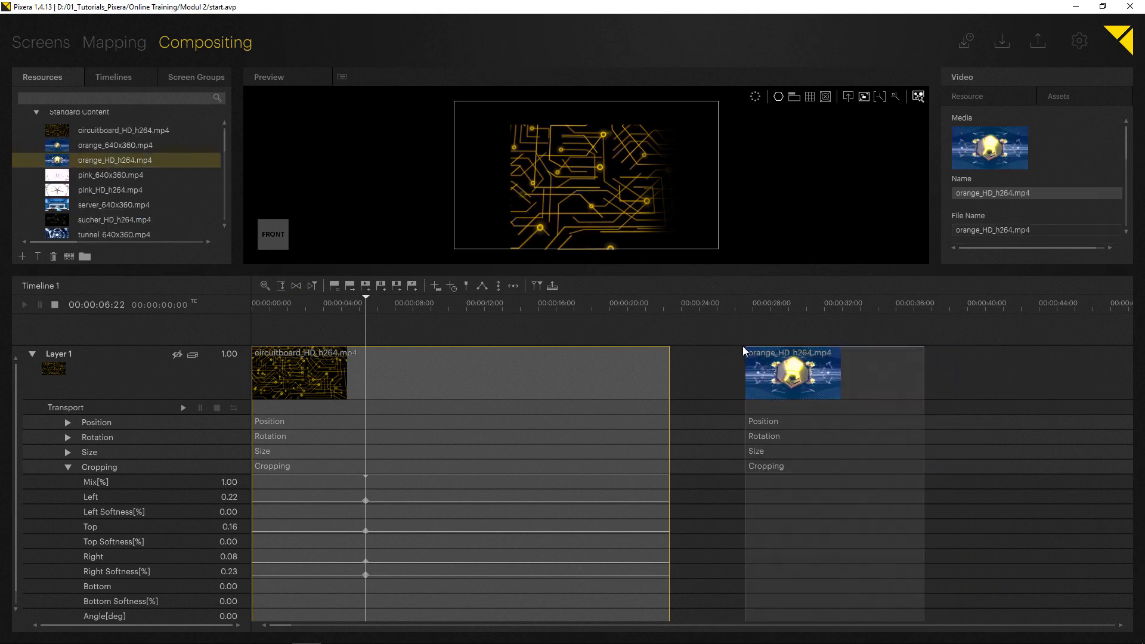
left_click_drag(765, 305, 798, 308)
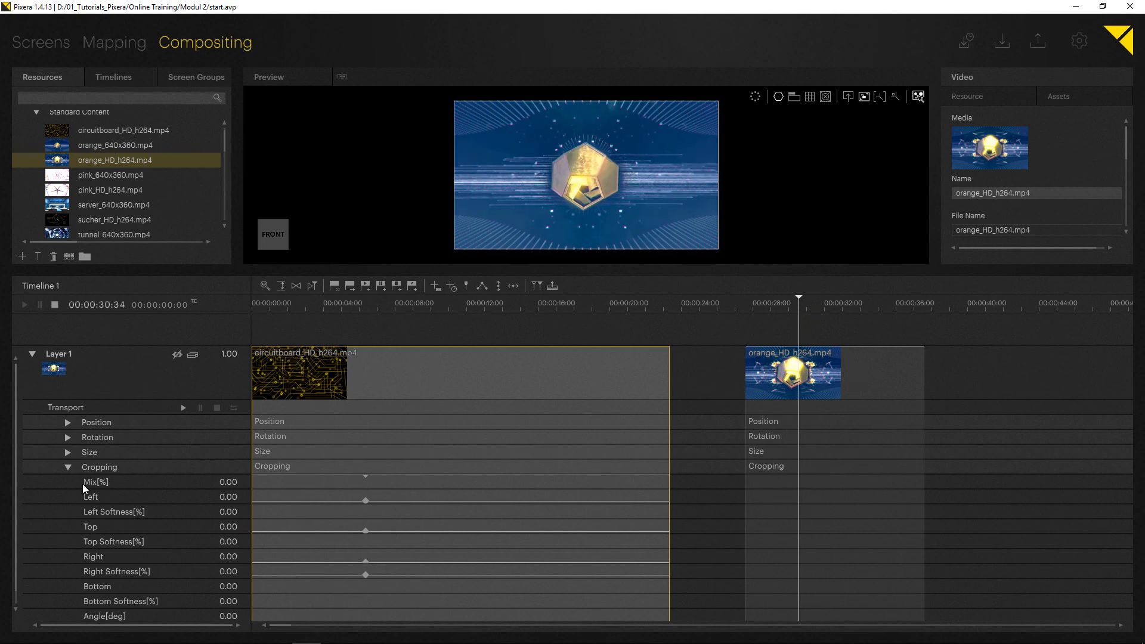
- Collapse the Cropping parameters, find the ColorStripes effect among the effect resources and apply it to Layer 1
left_click(67, 467)
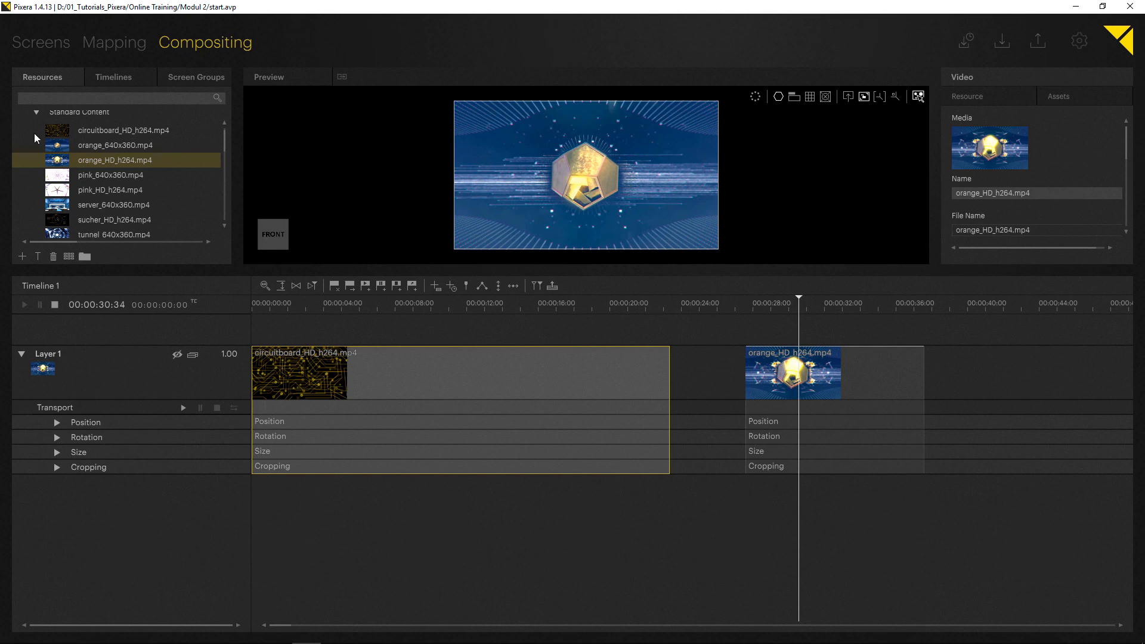
left_click(36, 112)
scroll(74, 197, "down", 5)
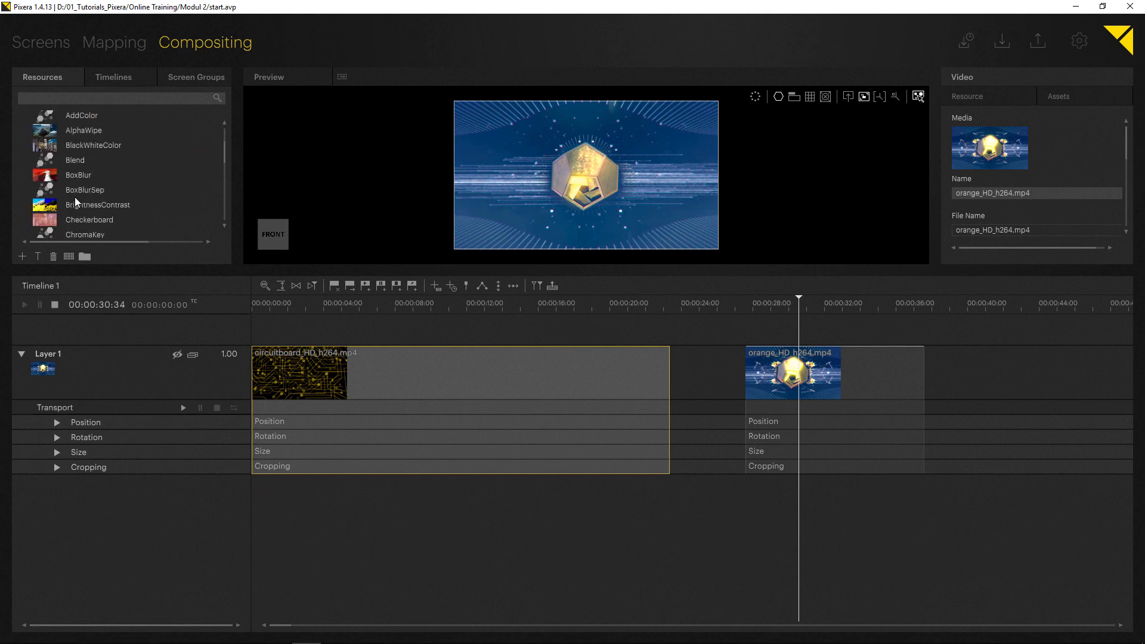
scroll(83, 187, "down", 3)
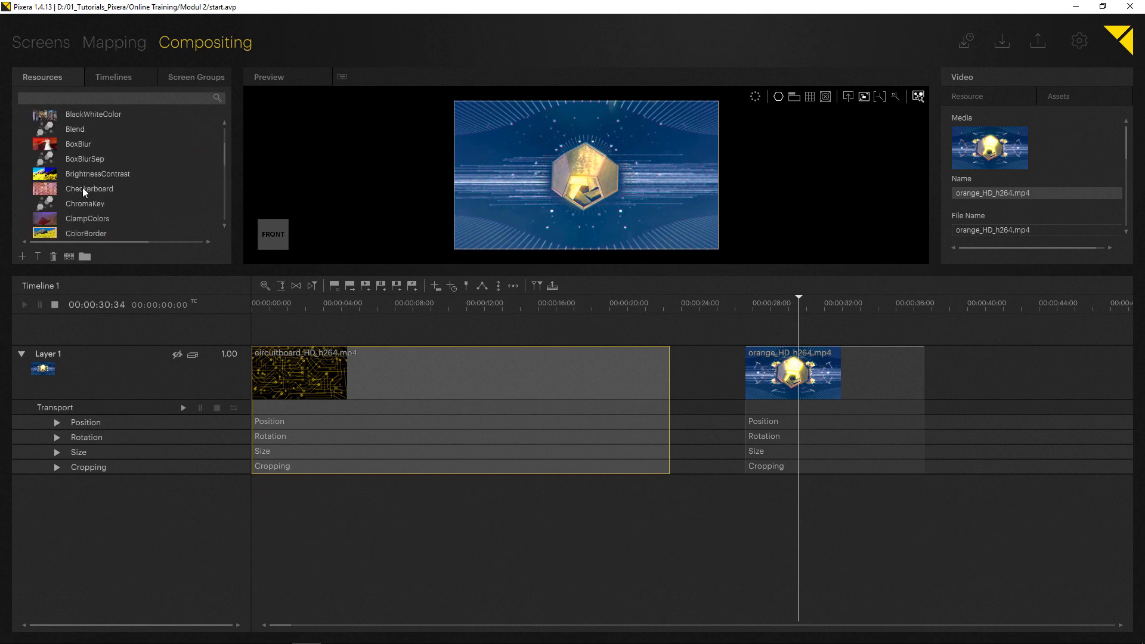
left_click_drag(52, 219, 98, 369)
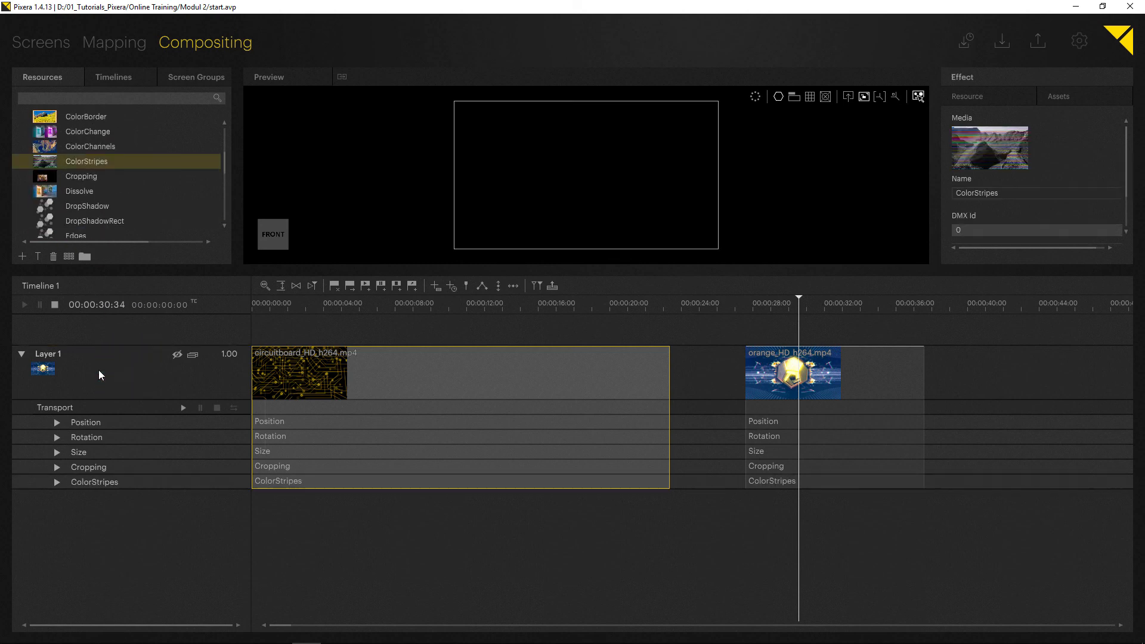
- Expand the ColorStripes parameters on Layer 1 and set Mix to 1 within the orange clip
left_click(57, 483)
left_click_drag(224, 450, 234, 304)
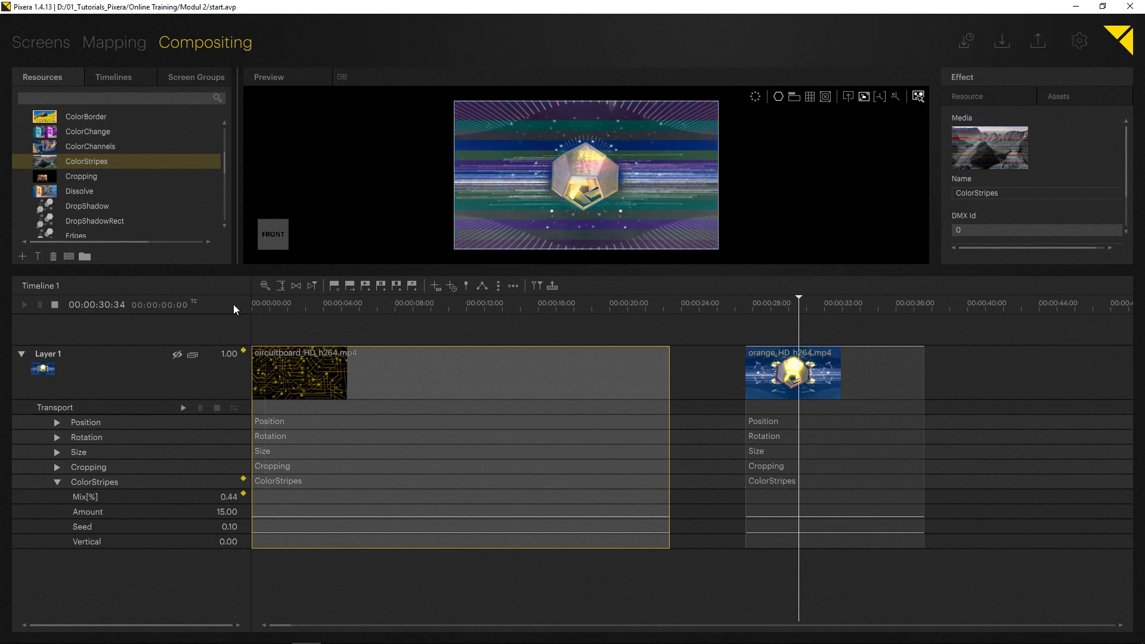
double_click(234, 498)
type("1")
key("Return")
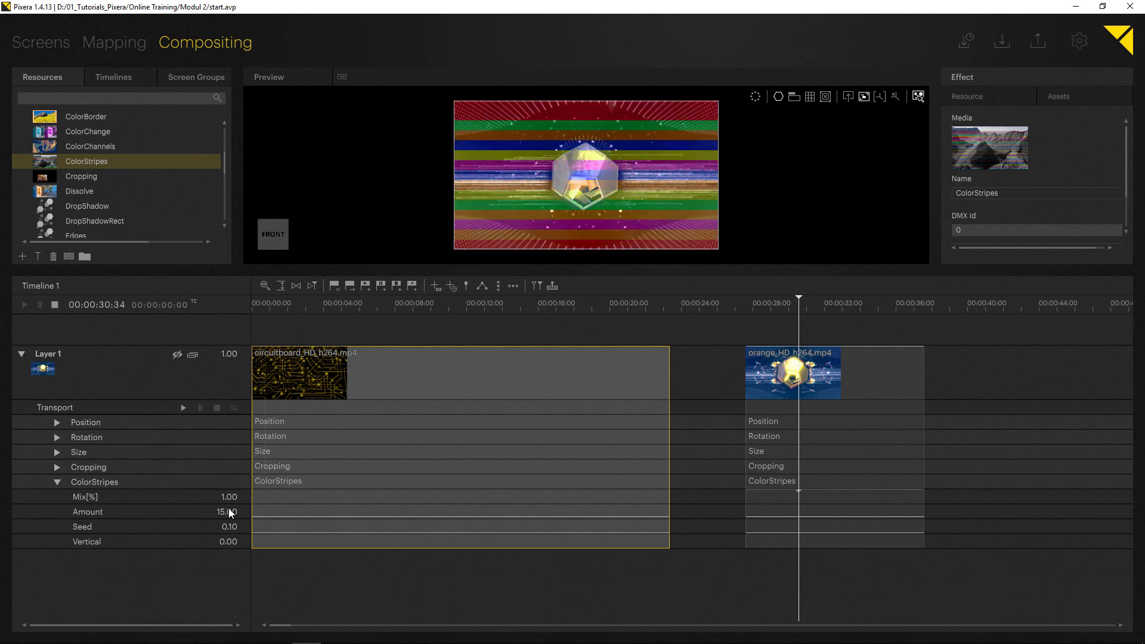
- Adjust the ColorStripes Amount to about 34.21, Seed to about 0.28 and Vertical to about 0.24
left_click_drag(228, 508, 226, 364)
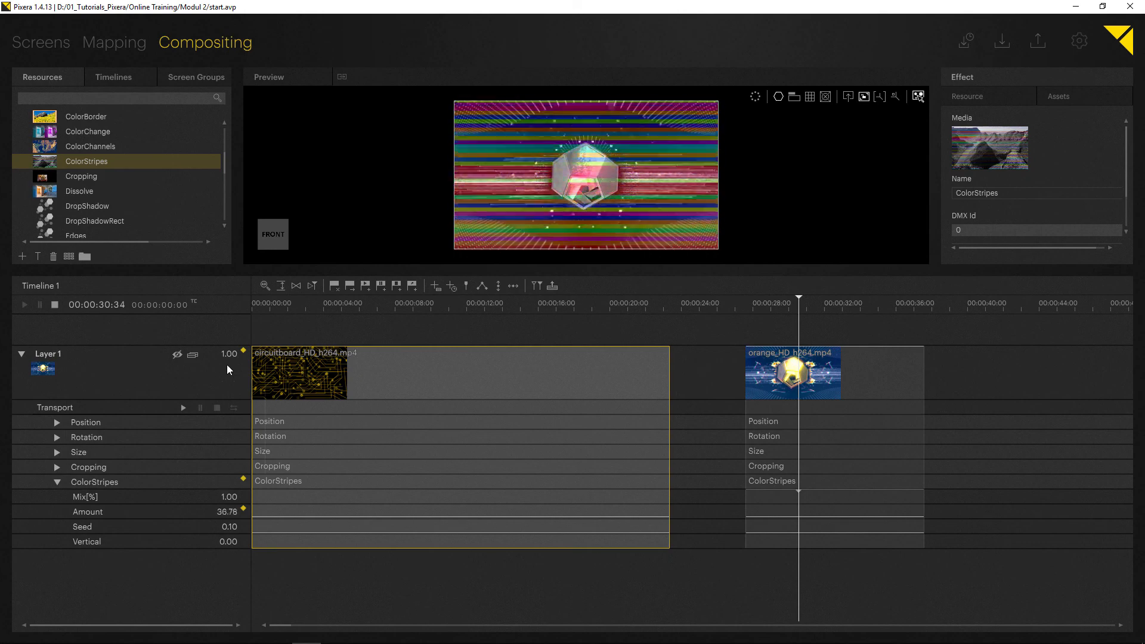
left_click_drag(226, 524, 223, 443)
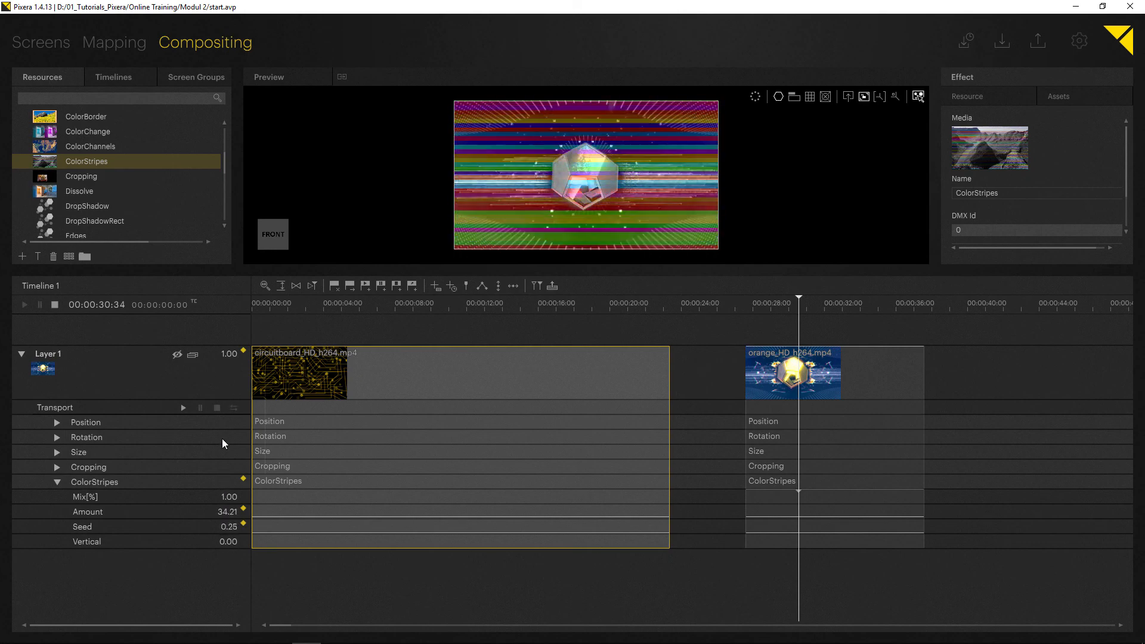
left_click_drag(228, 528, 217, 483)
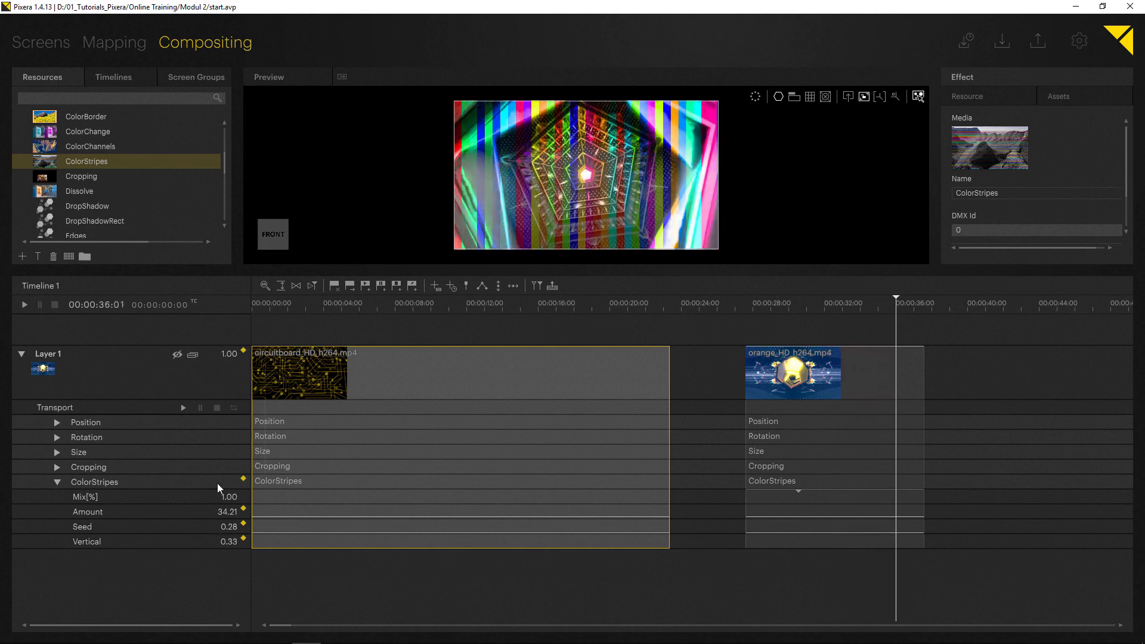
left_click_drag(234, 542, 234, 592)
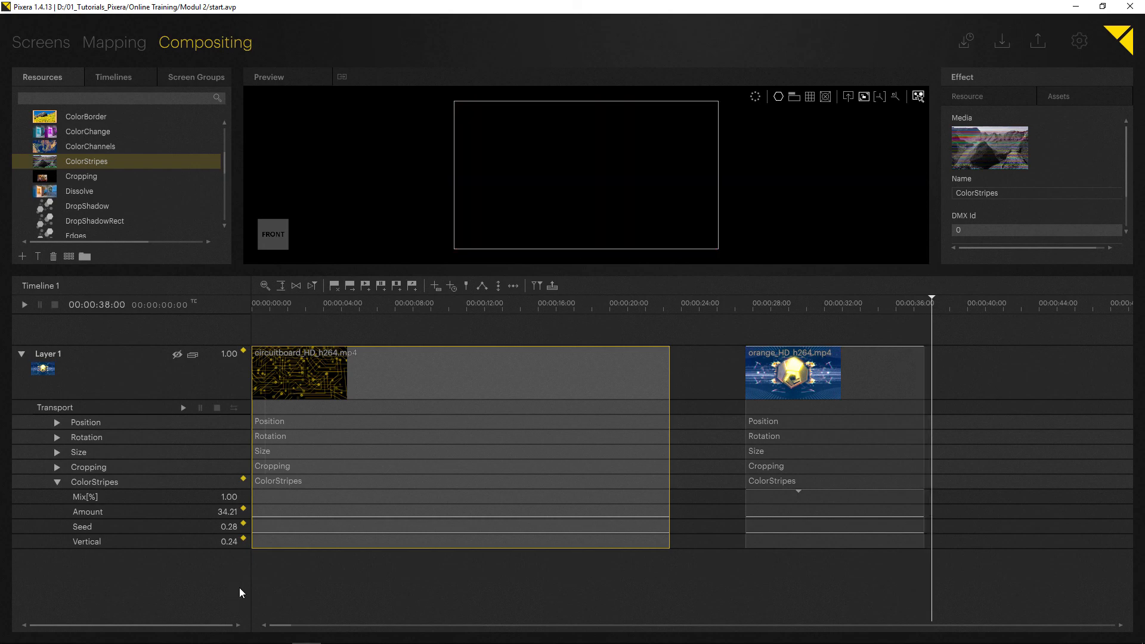